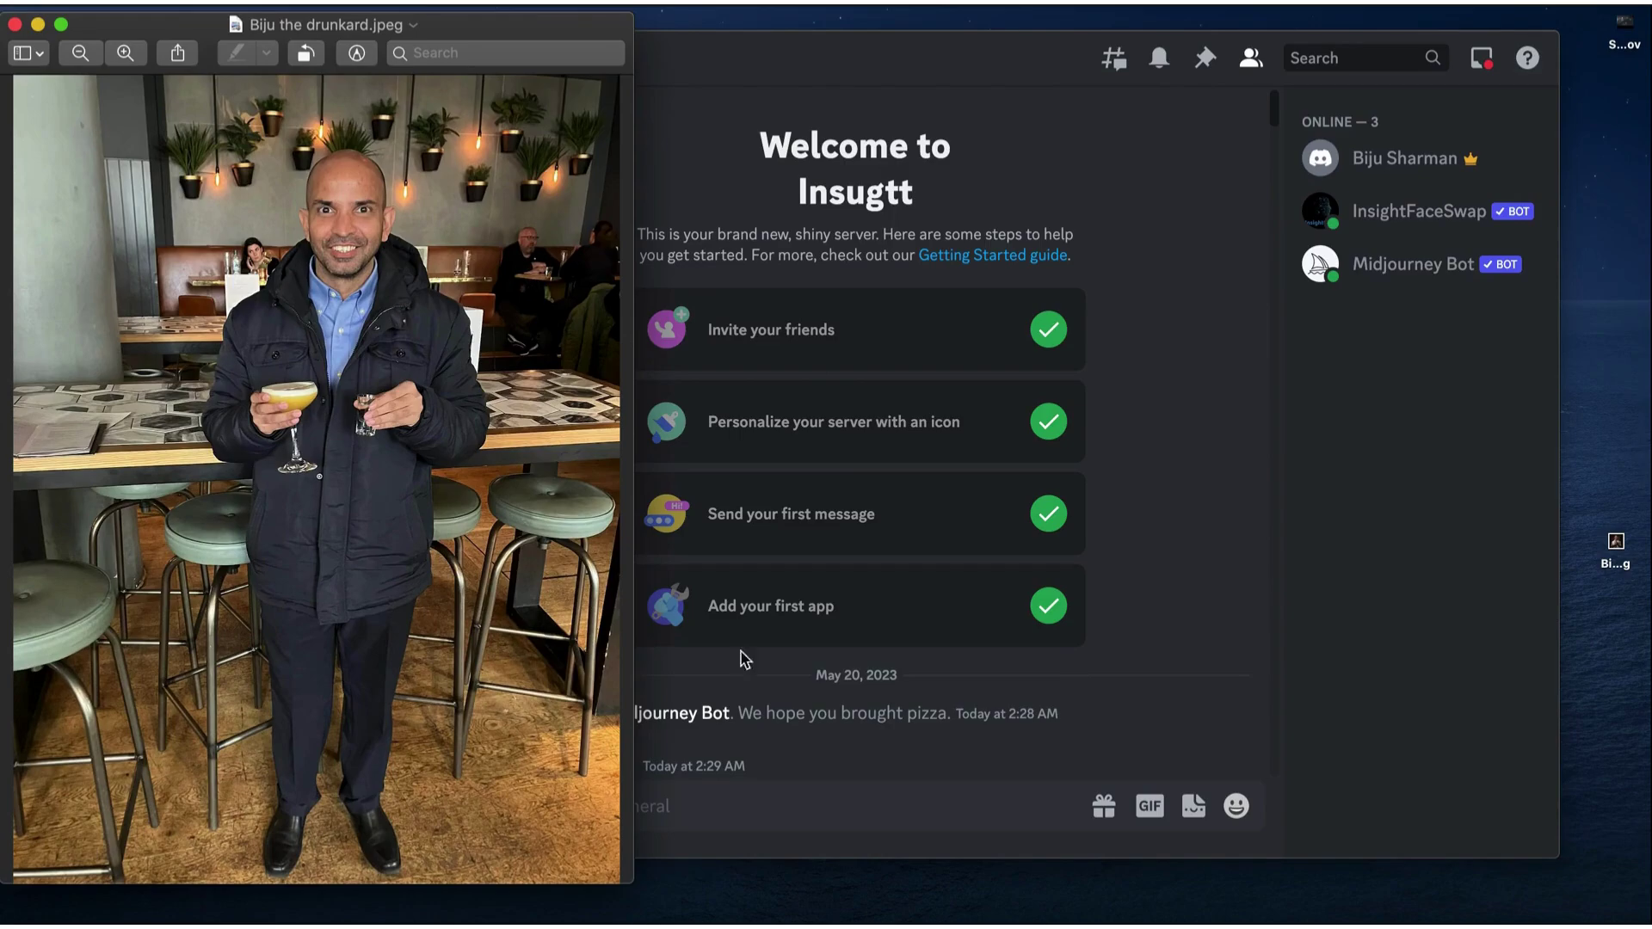
Open the priest portrait from the desktop, compare it side by side with the bar photo, and close both images.
click(1616, 544)
double_click(1617, 544)
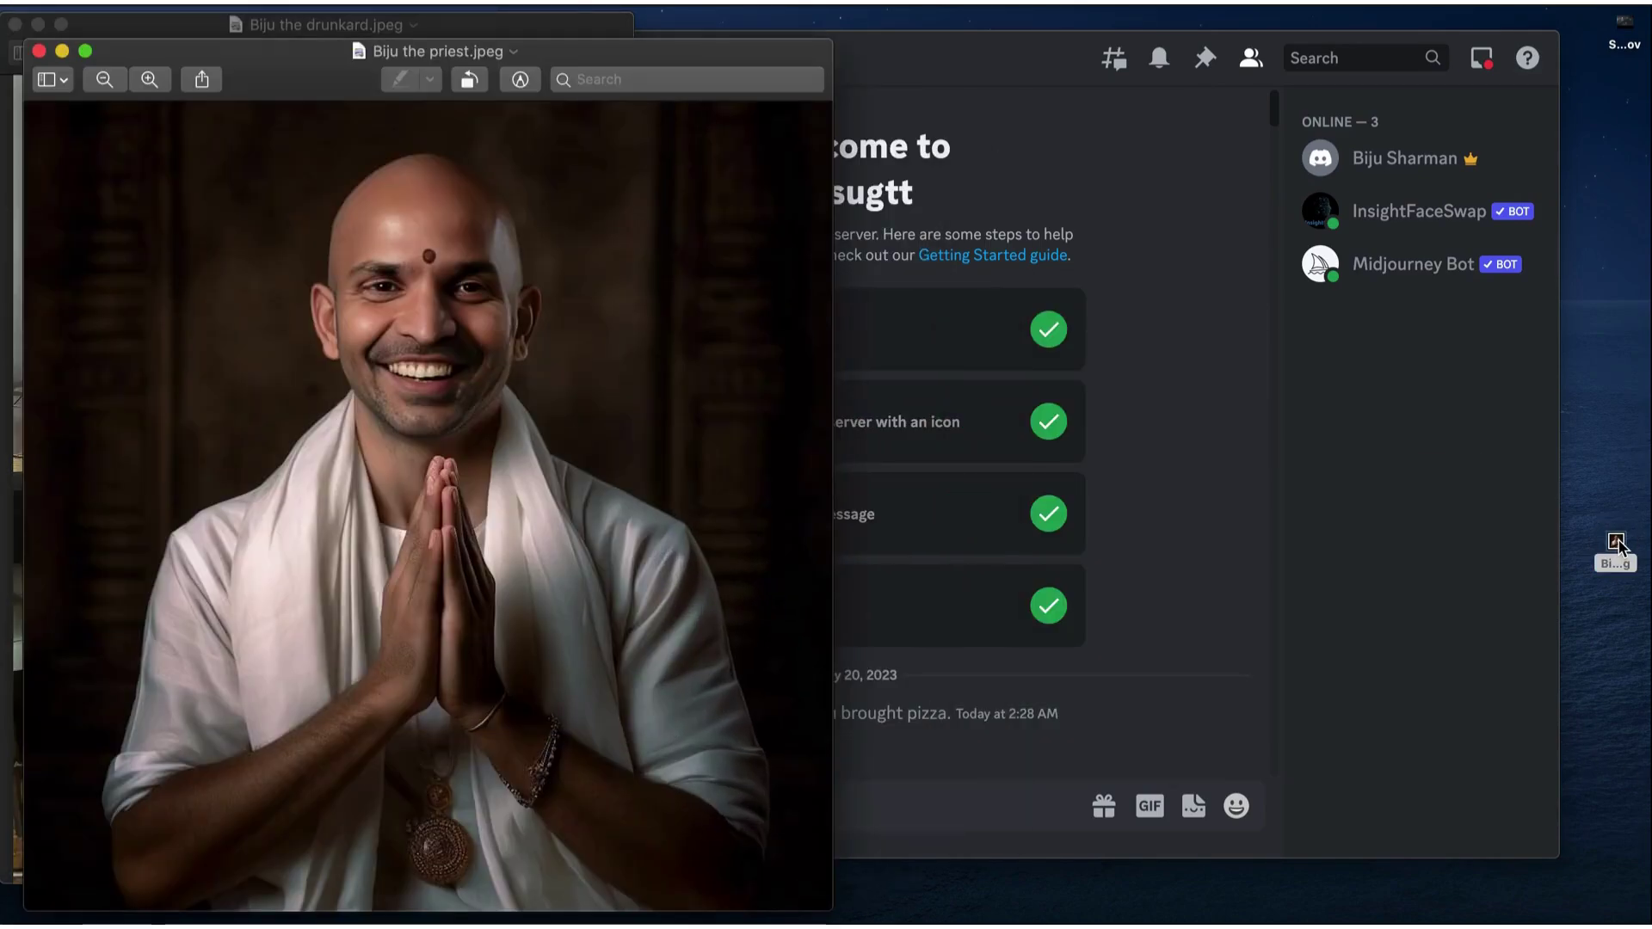
drag(424, 55, 1041, 60)
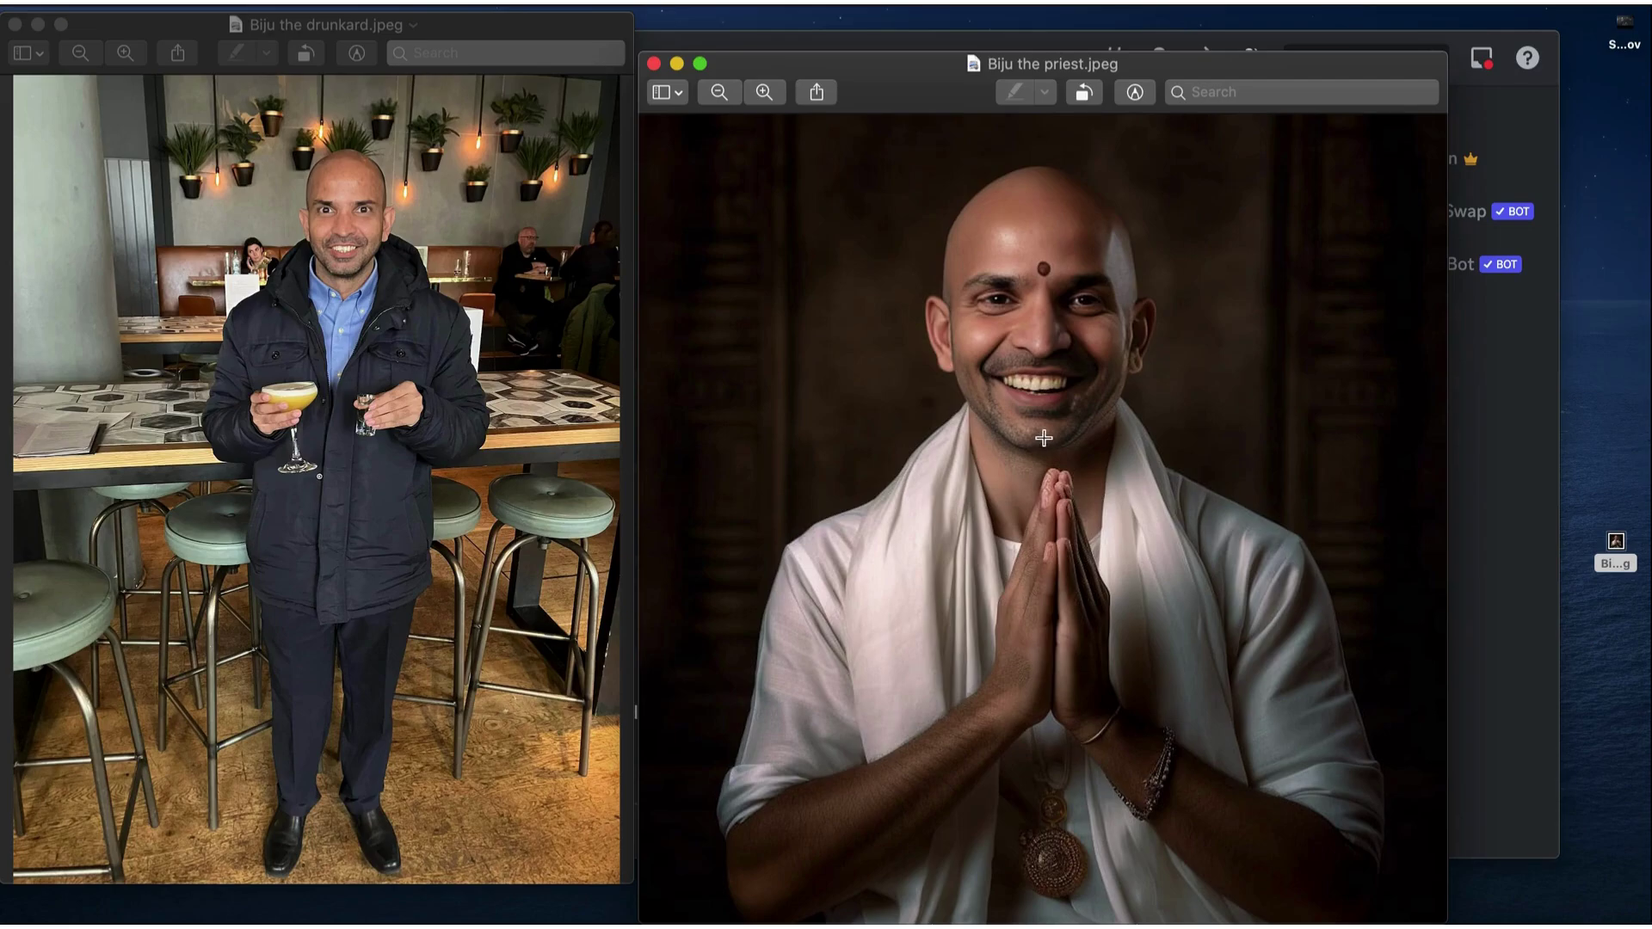
click(15, 25)
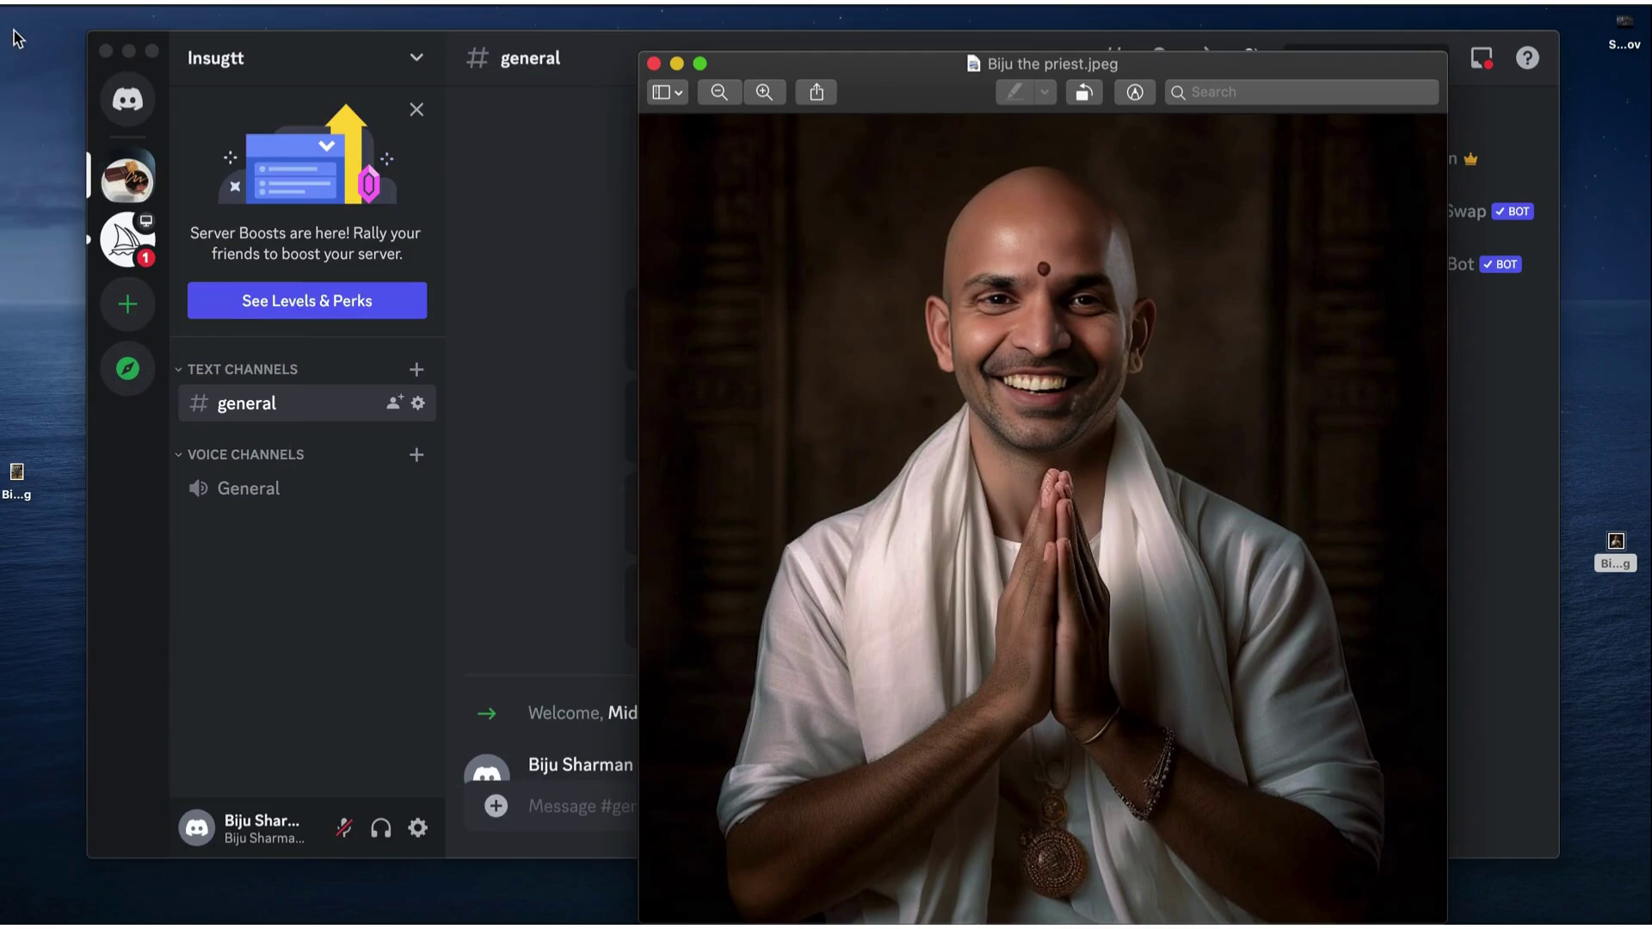
click(654, 64)
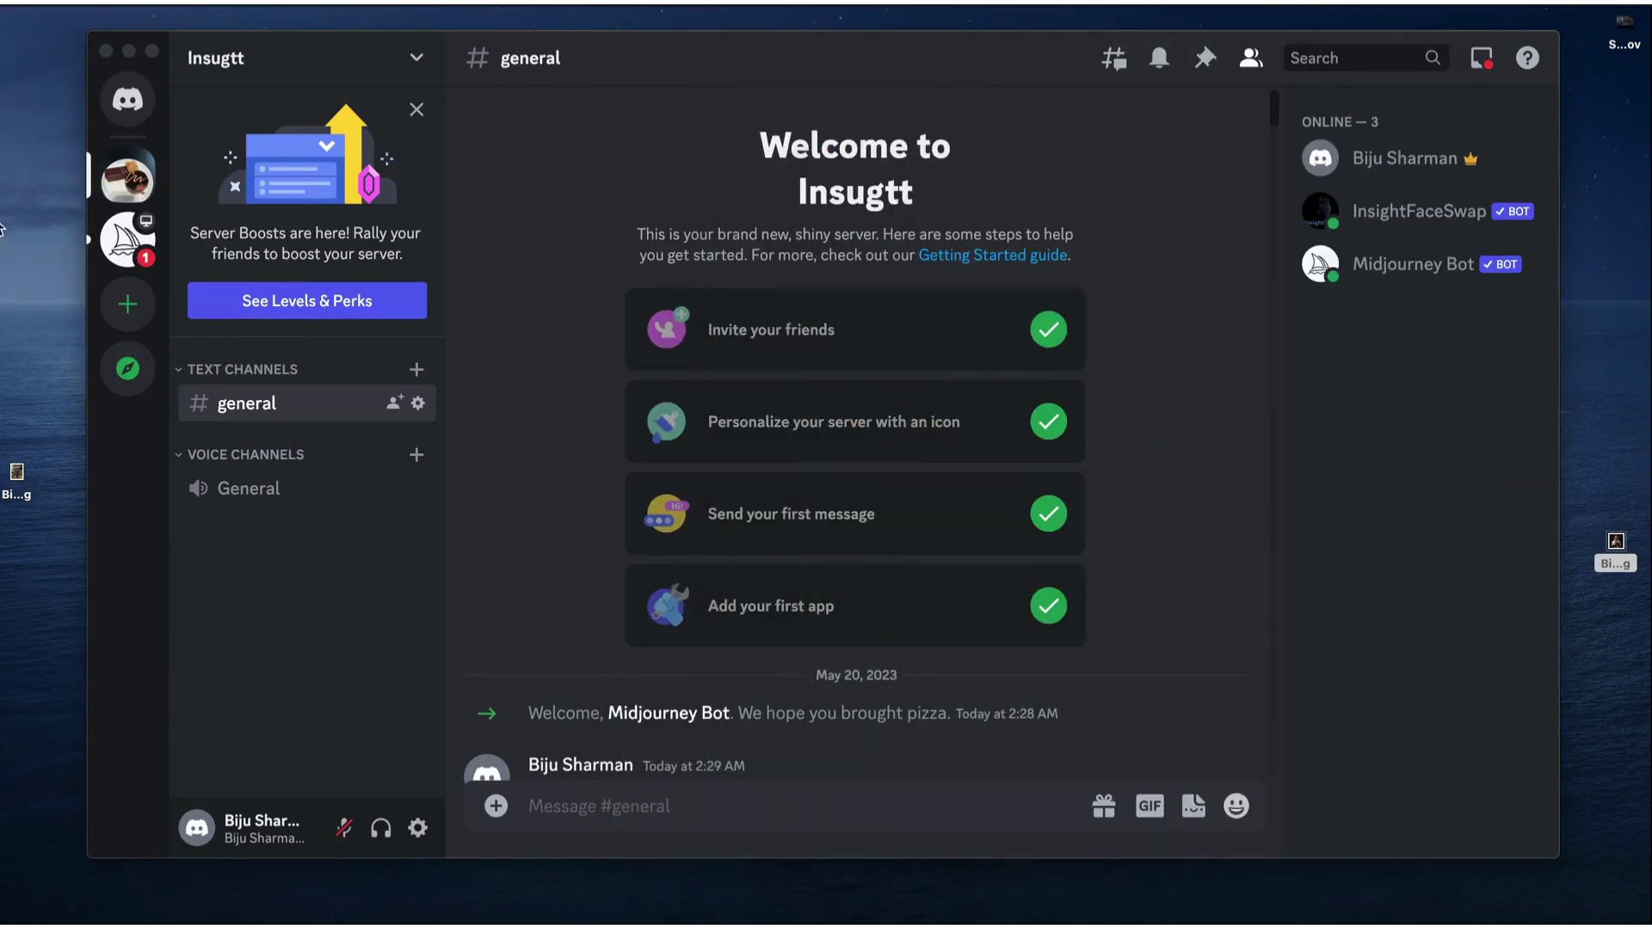
View the Midjourney server and start creating a custom server intended for me and my friends.
click(129, 242)
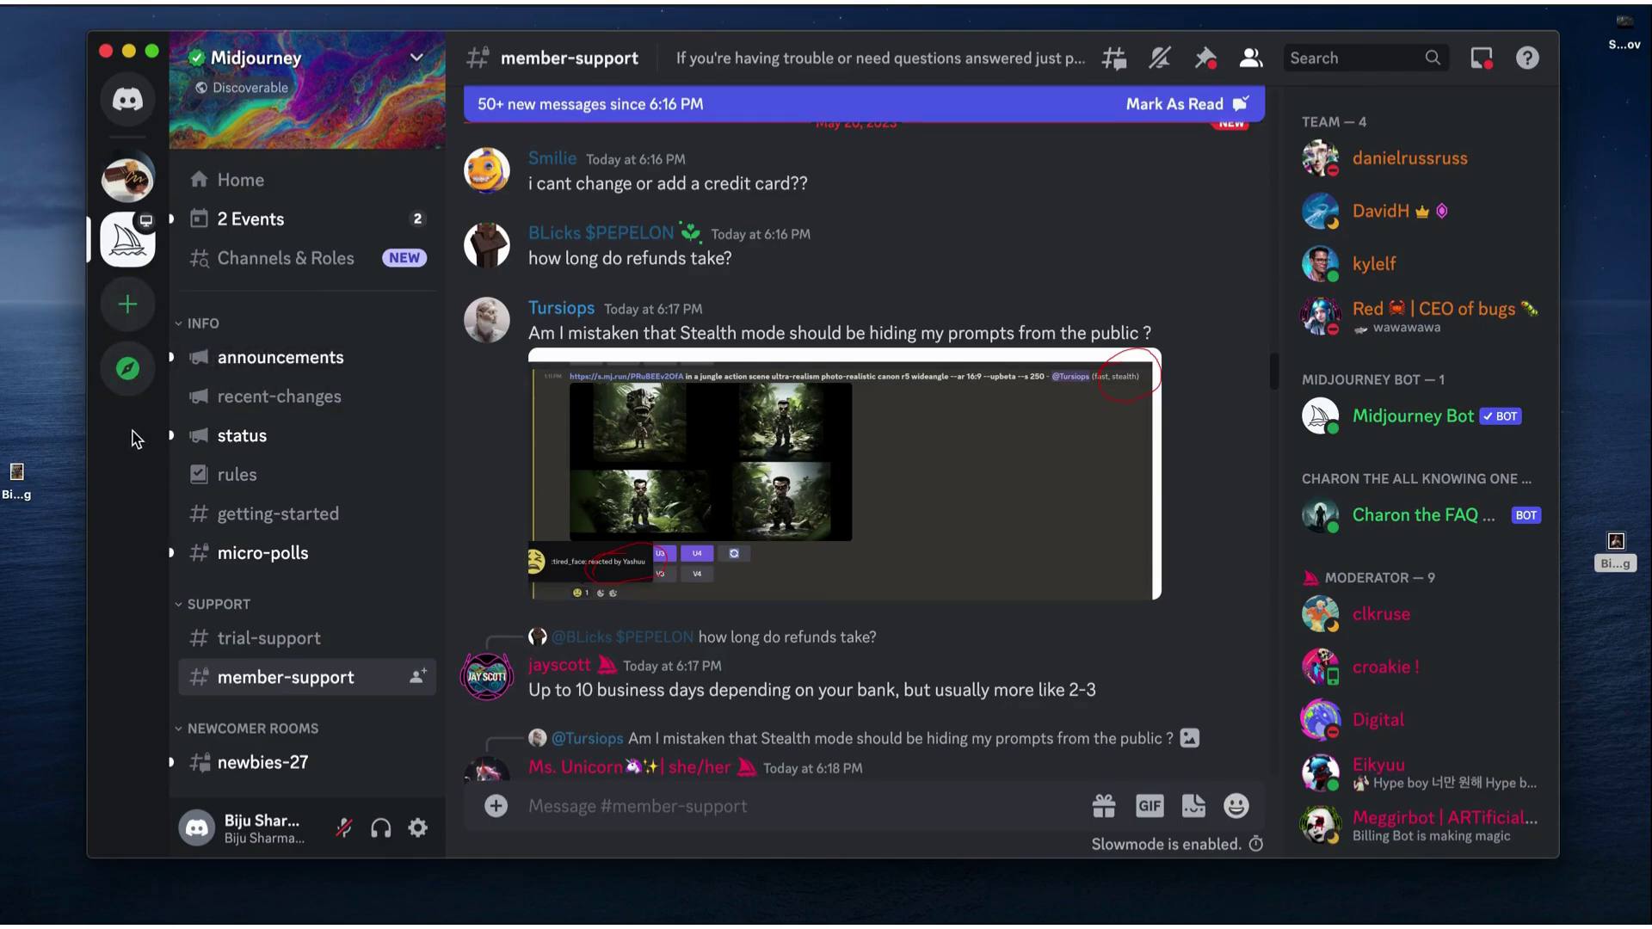
click(129, 308)
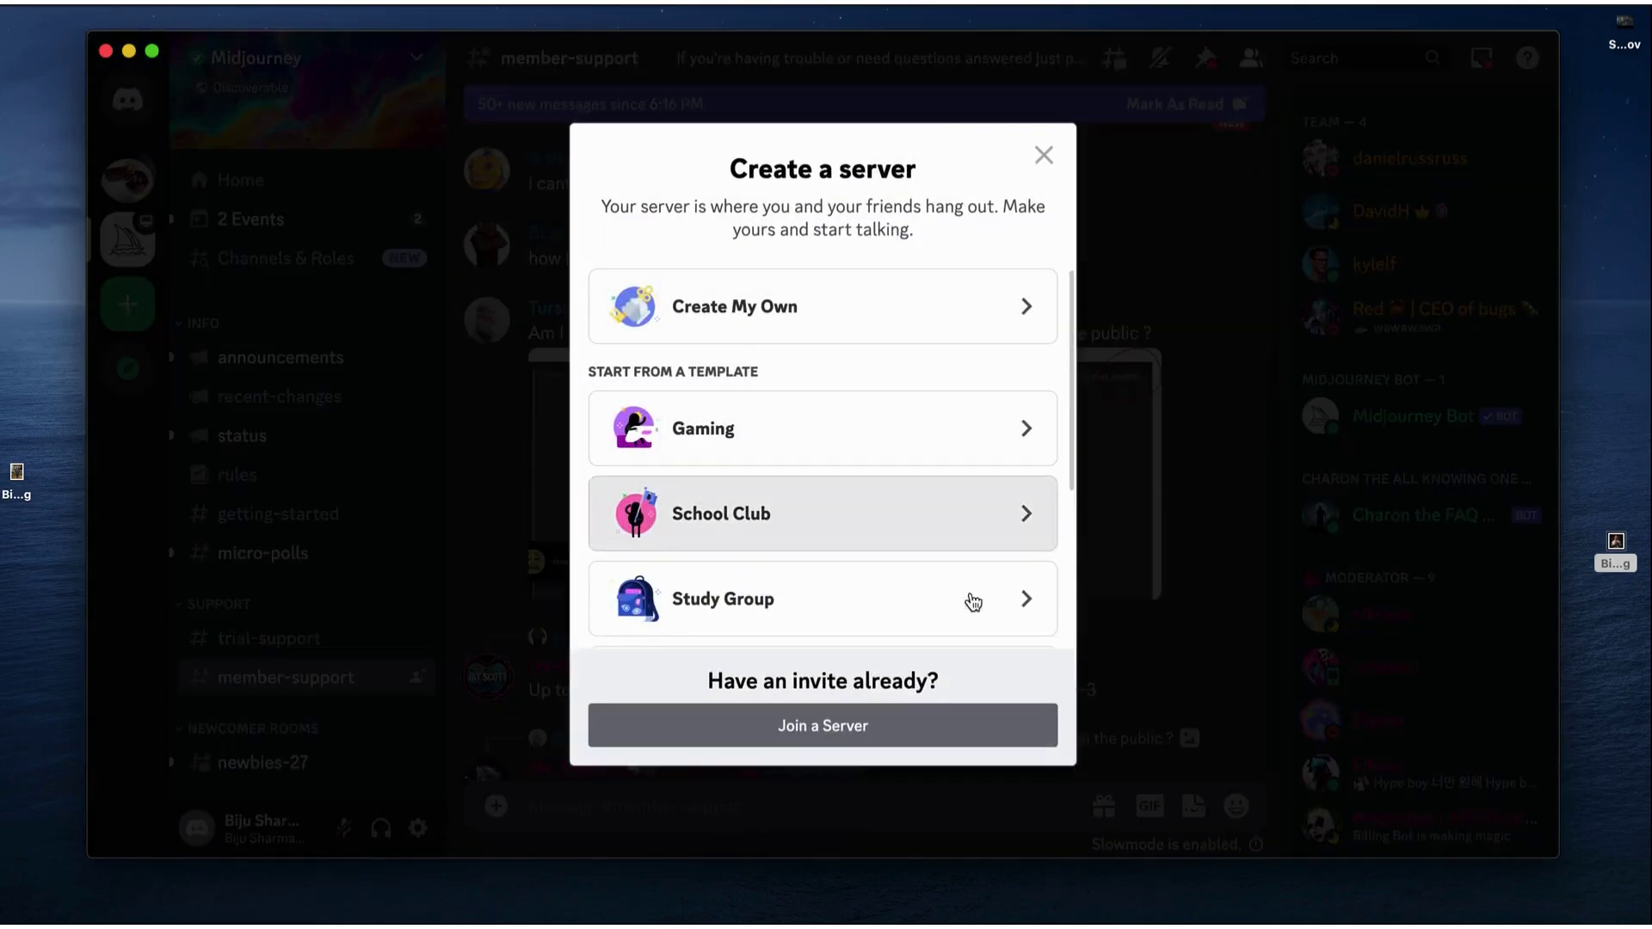
click(815, 327)
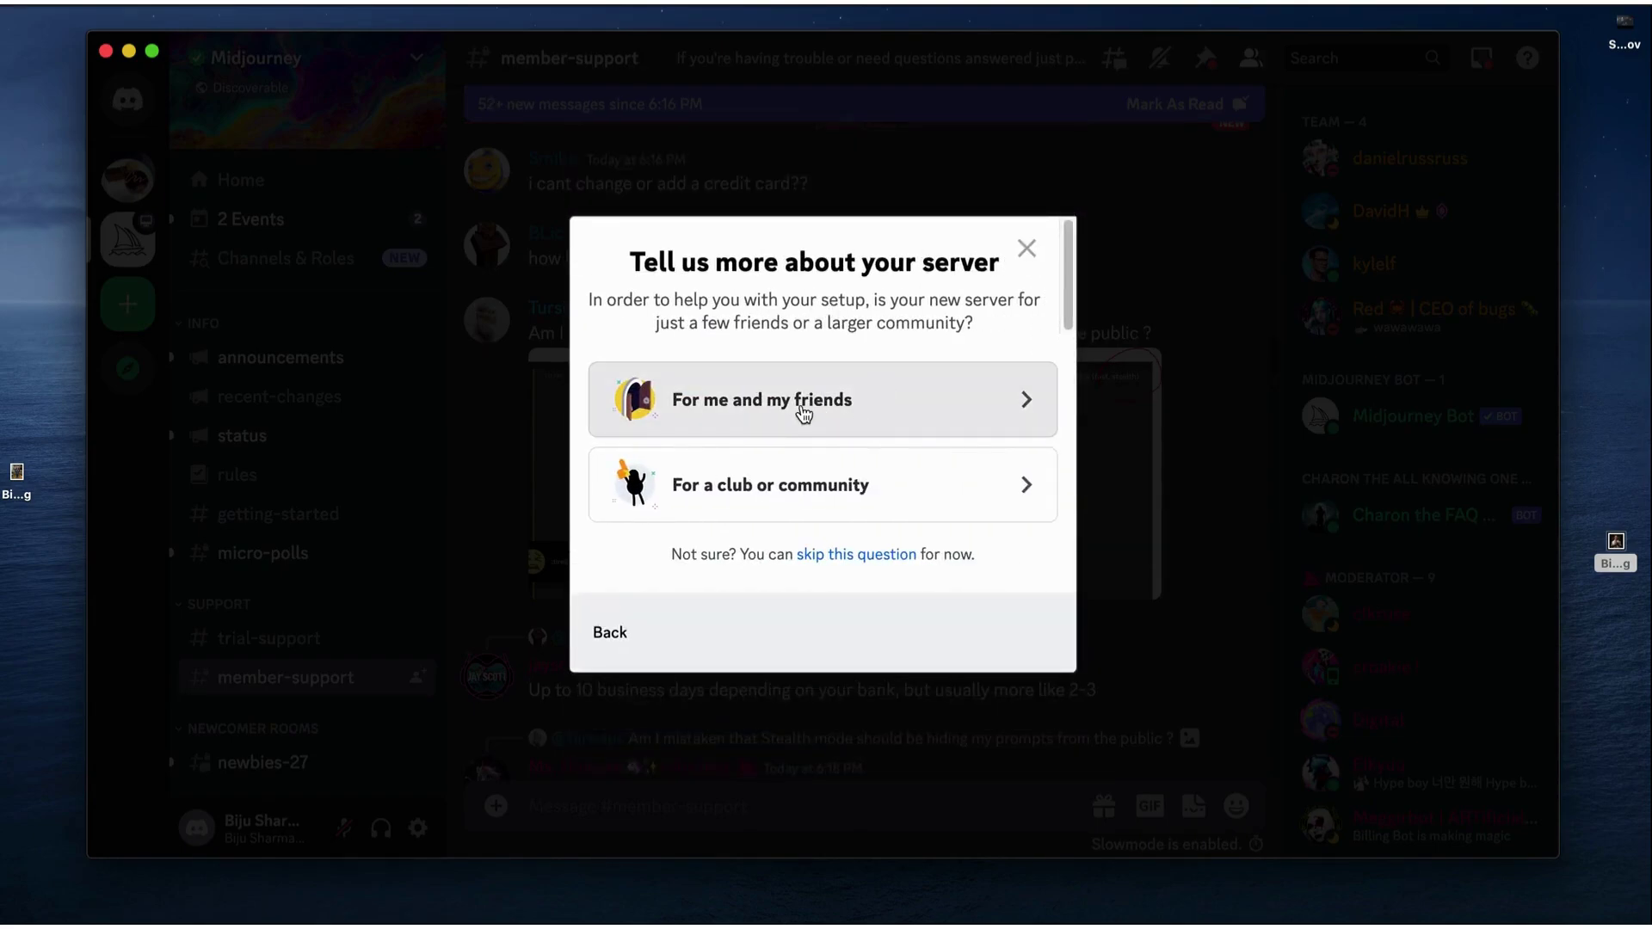
click(806, 411)
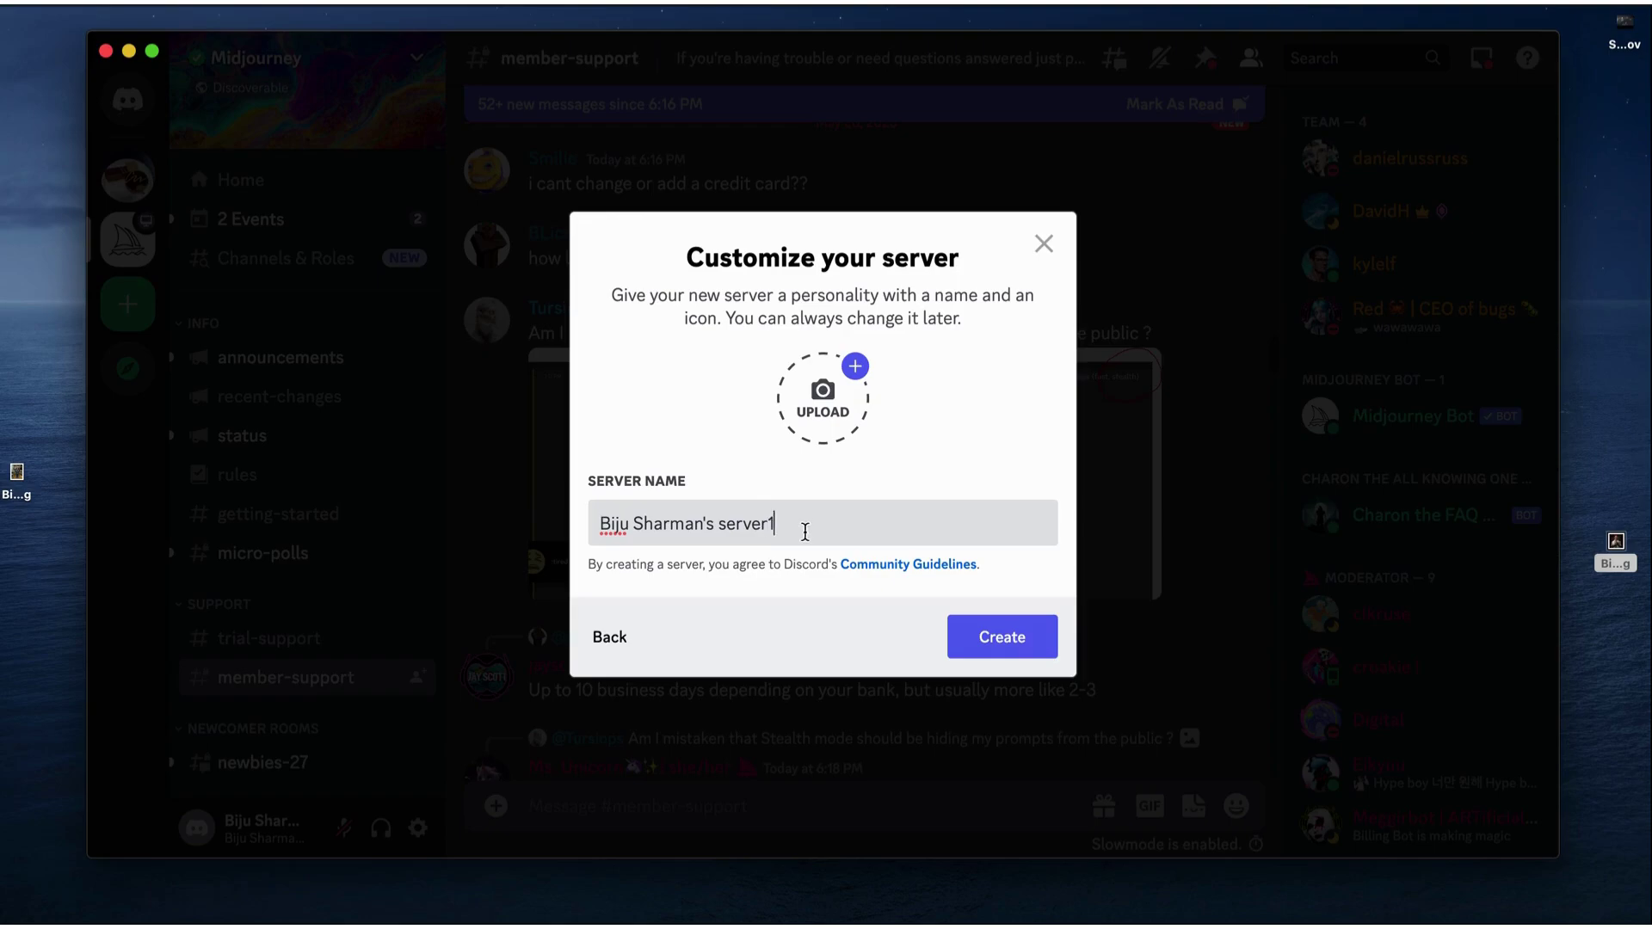
Name the new server "Daemon face" and create it.
drag(803, 527, 545, 516)
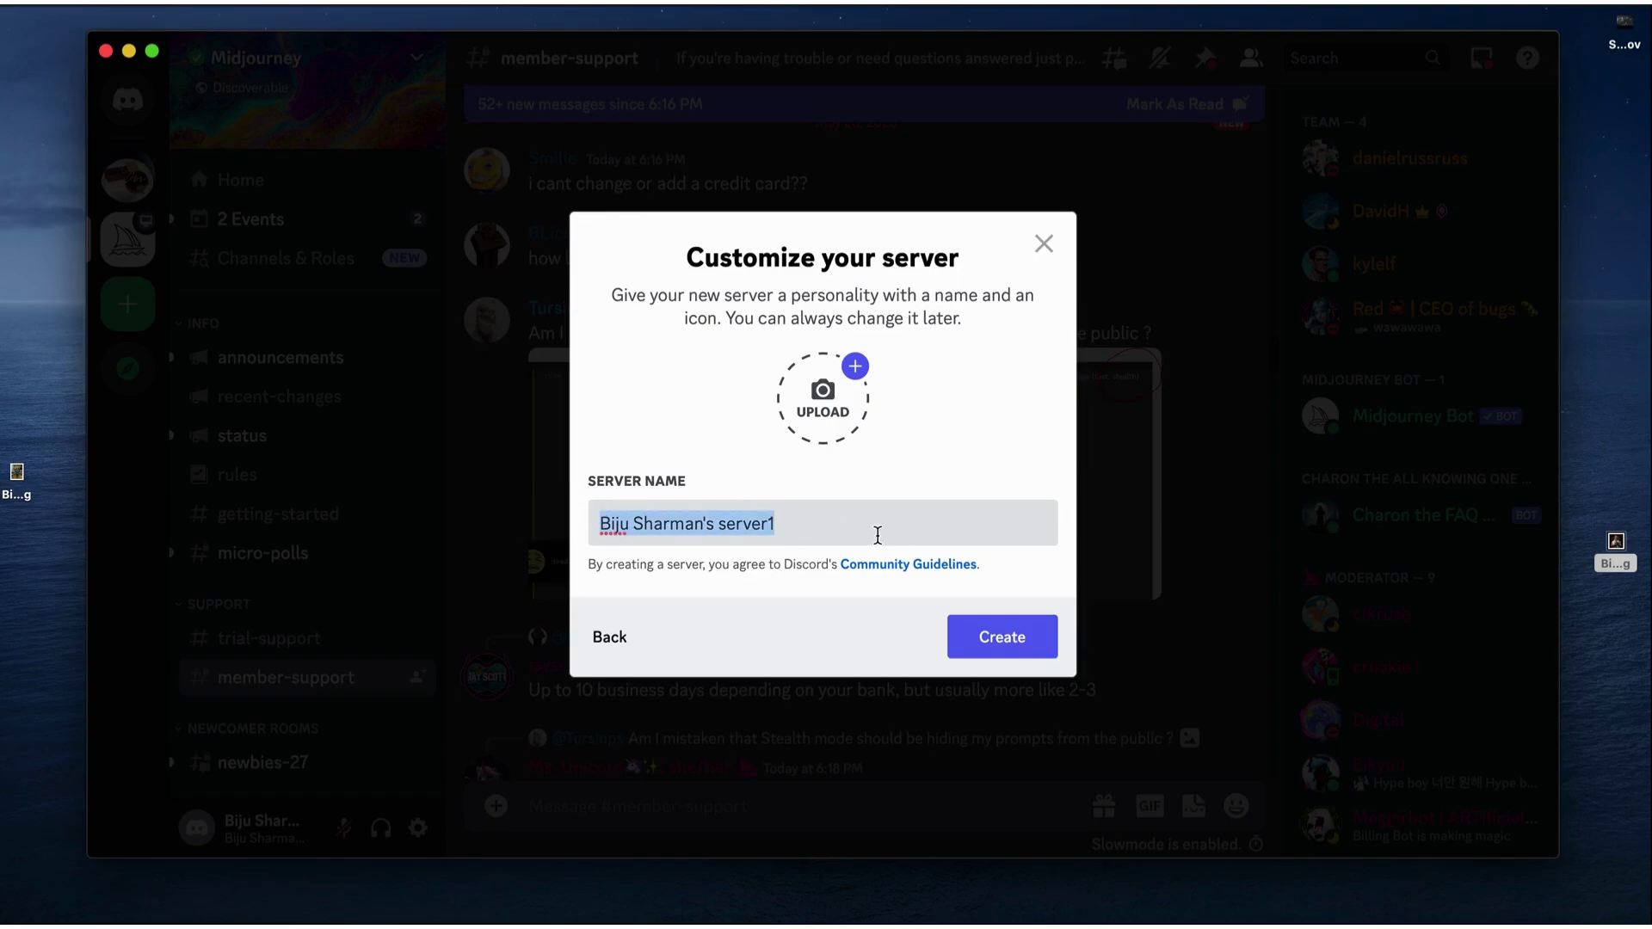
text(De)
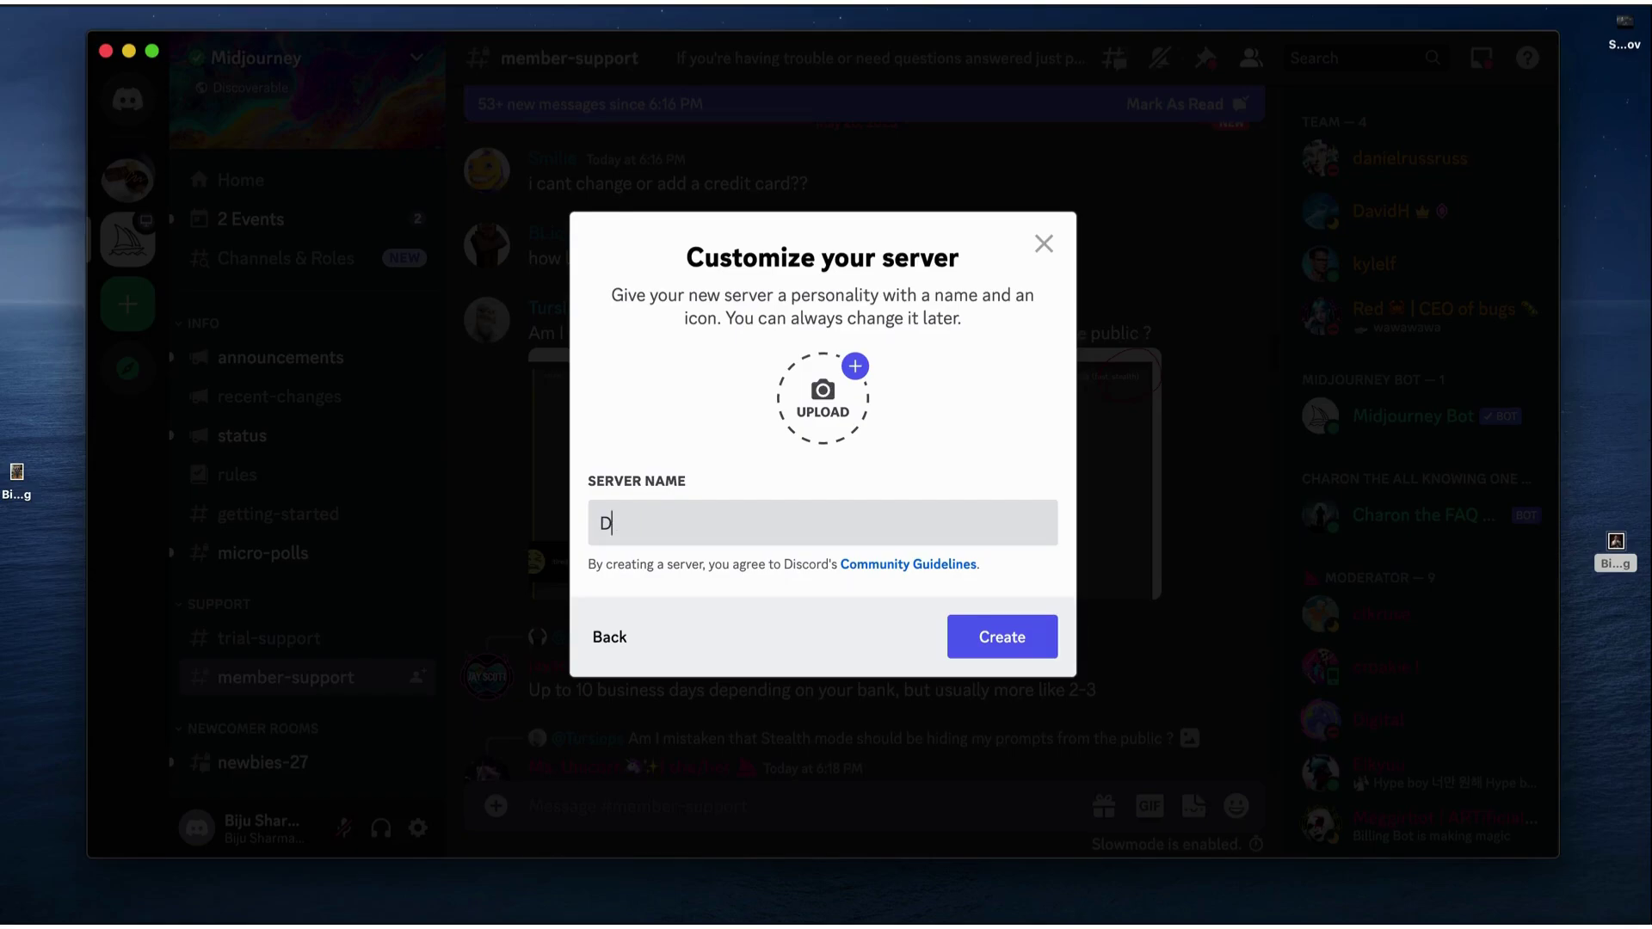
key(BackSpace)
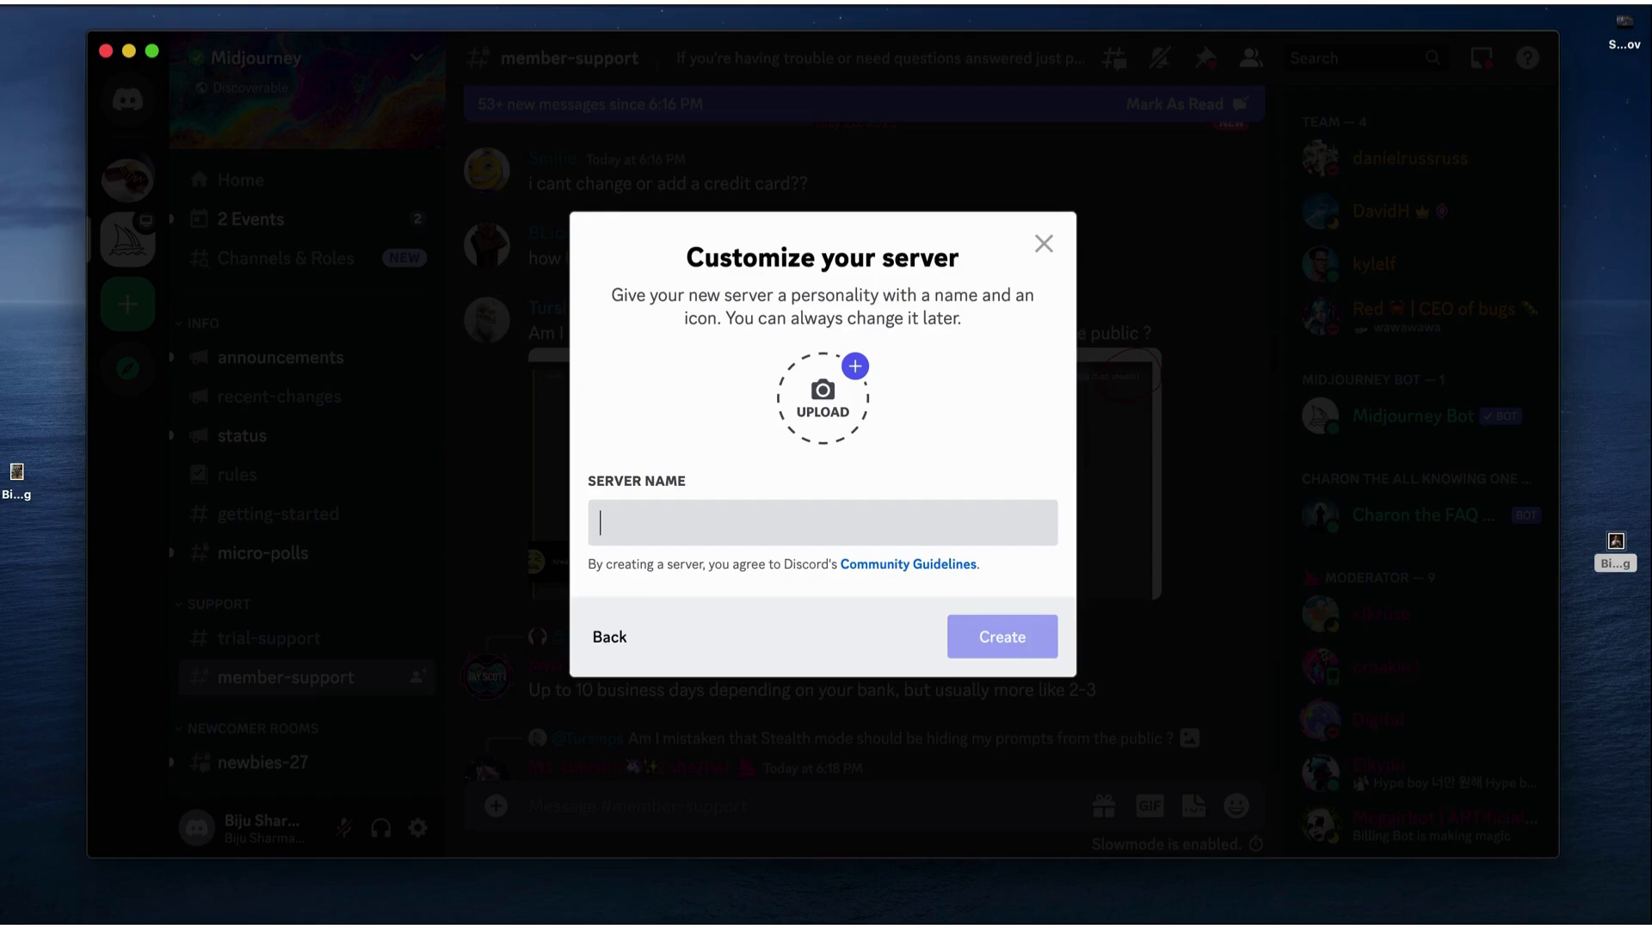
text(Da)
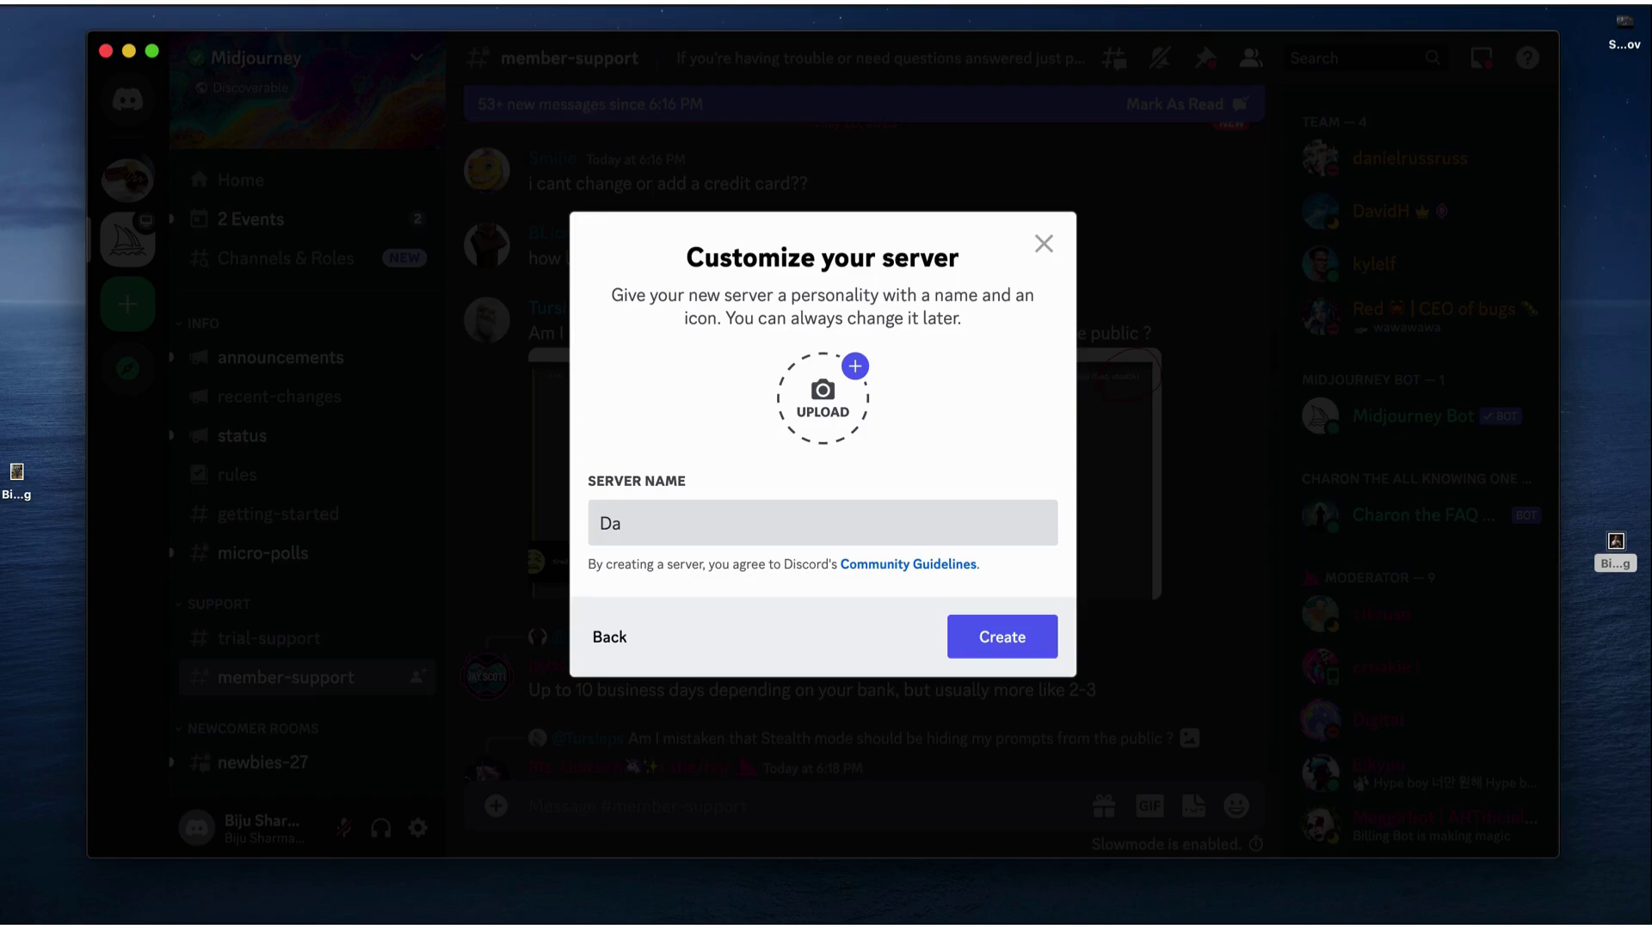
text(emon face)
click(1000, 641)
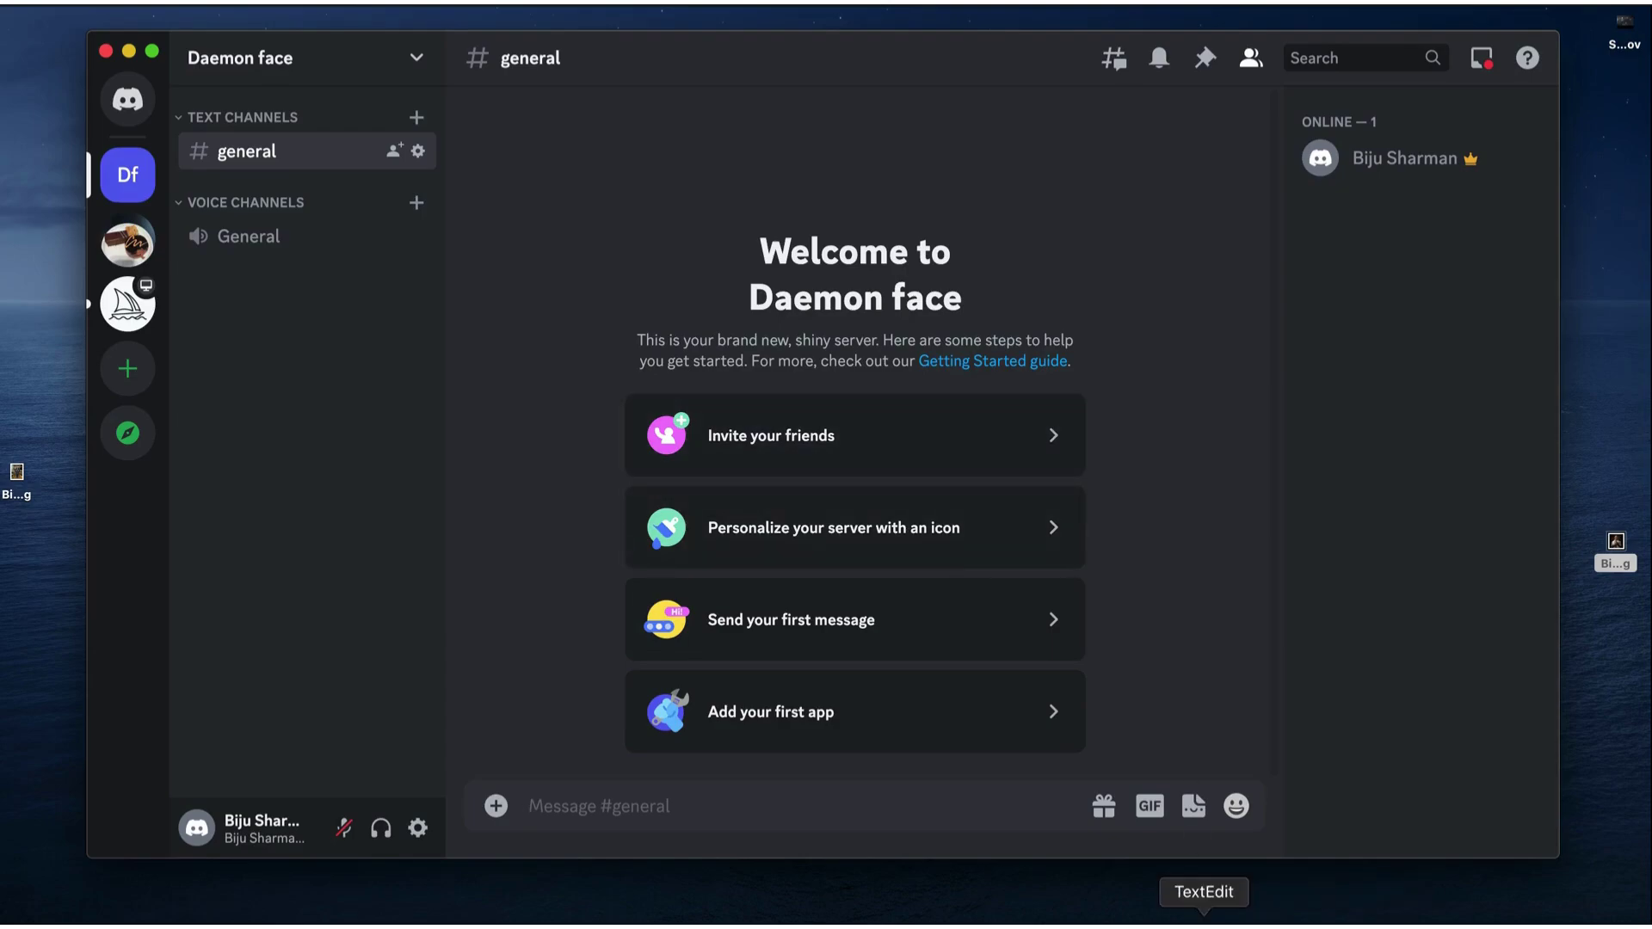
Take the discord.com/oauth2/authorize bot link from the TextEdit note and open it in Chrome.
click(1200, 912)
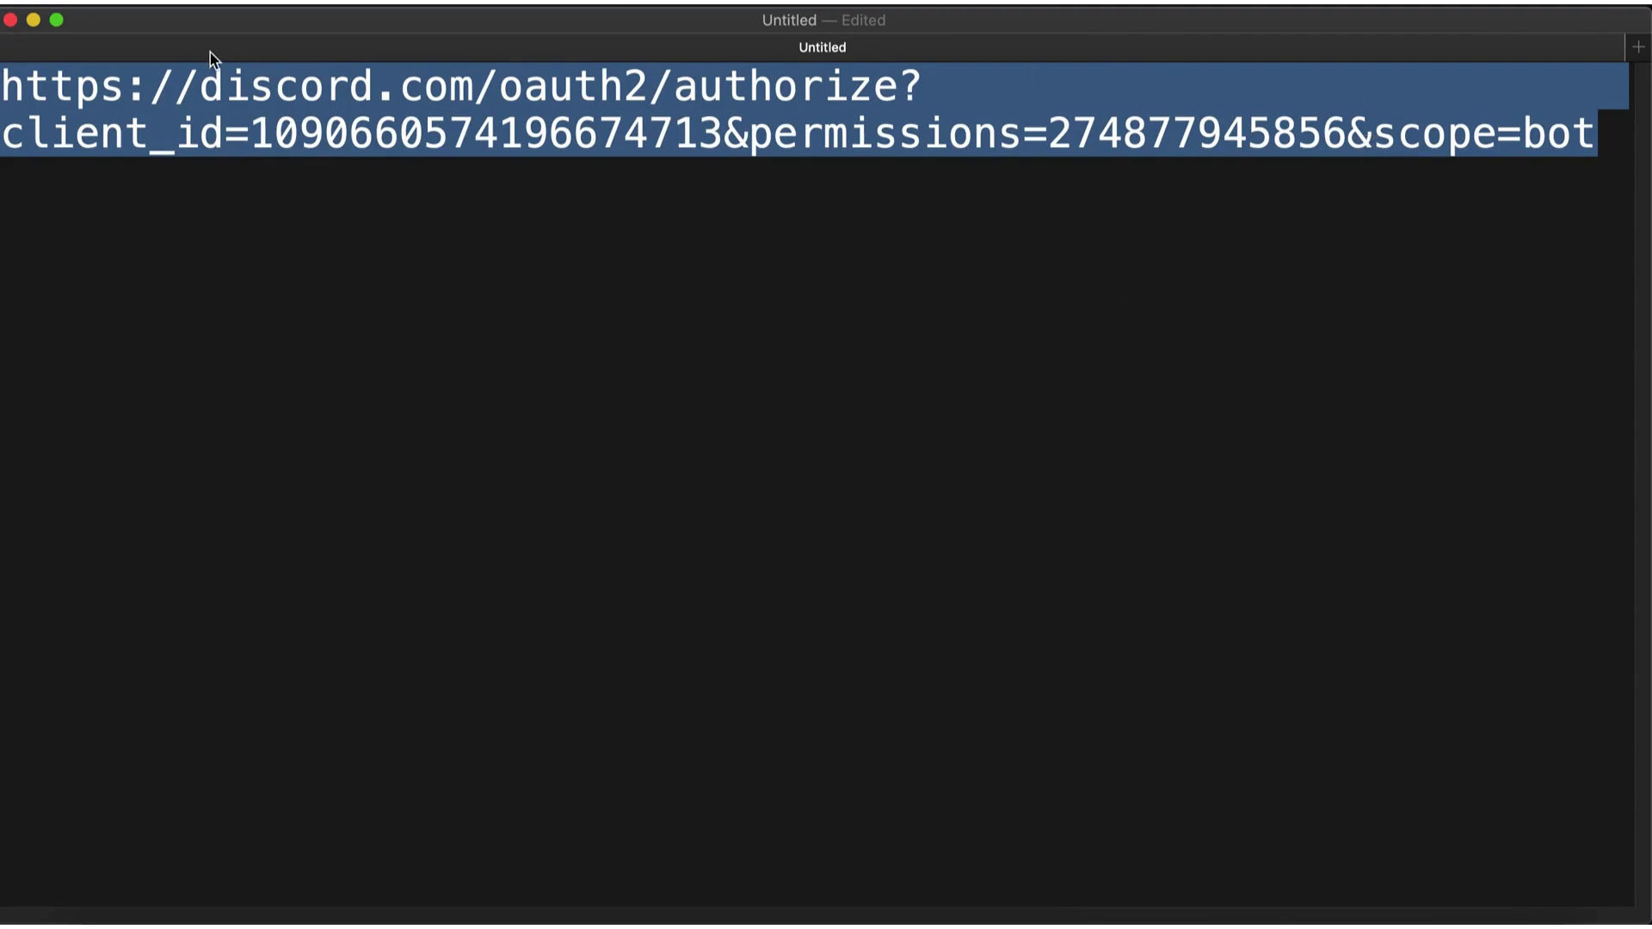
key(super+Tab)
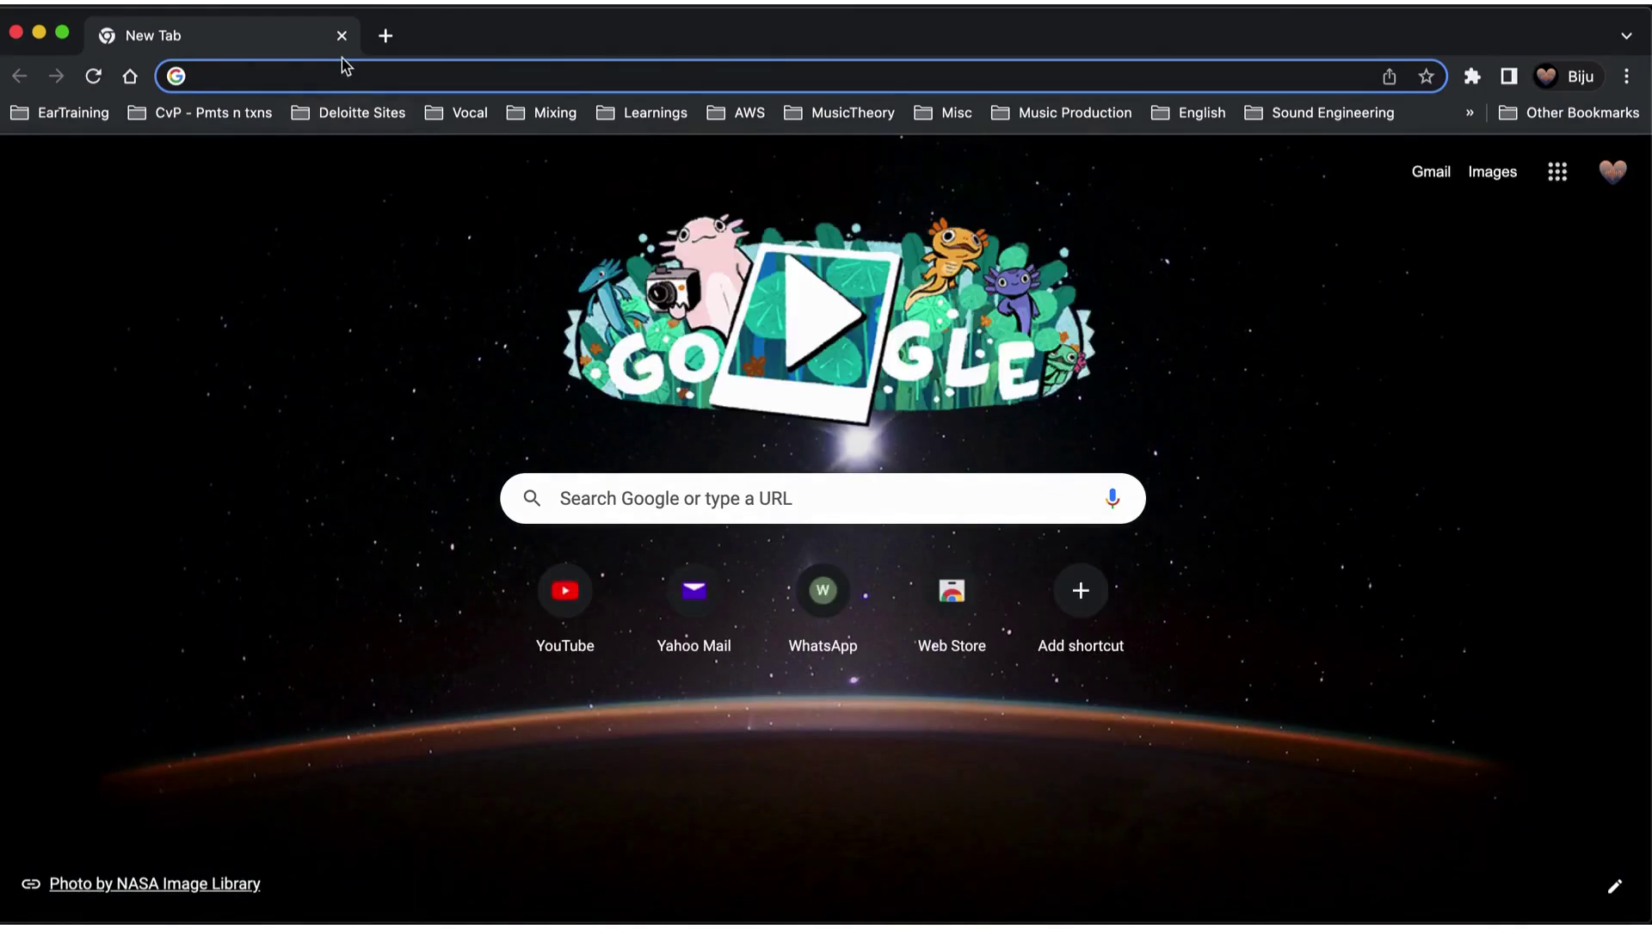
key(super+v)
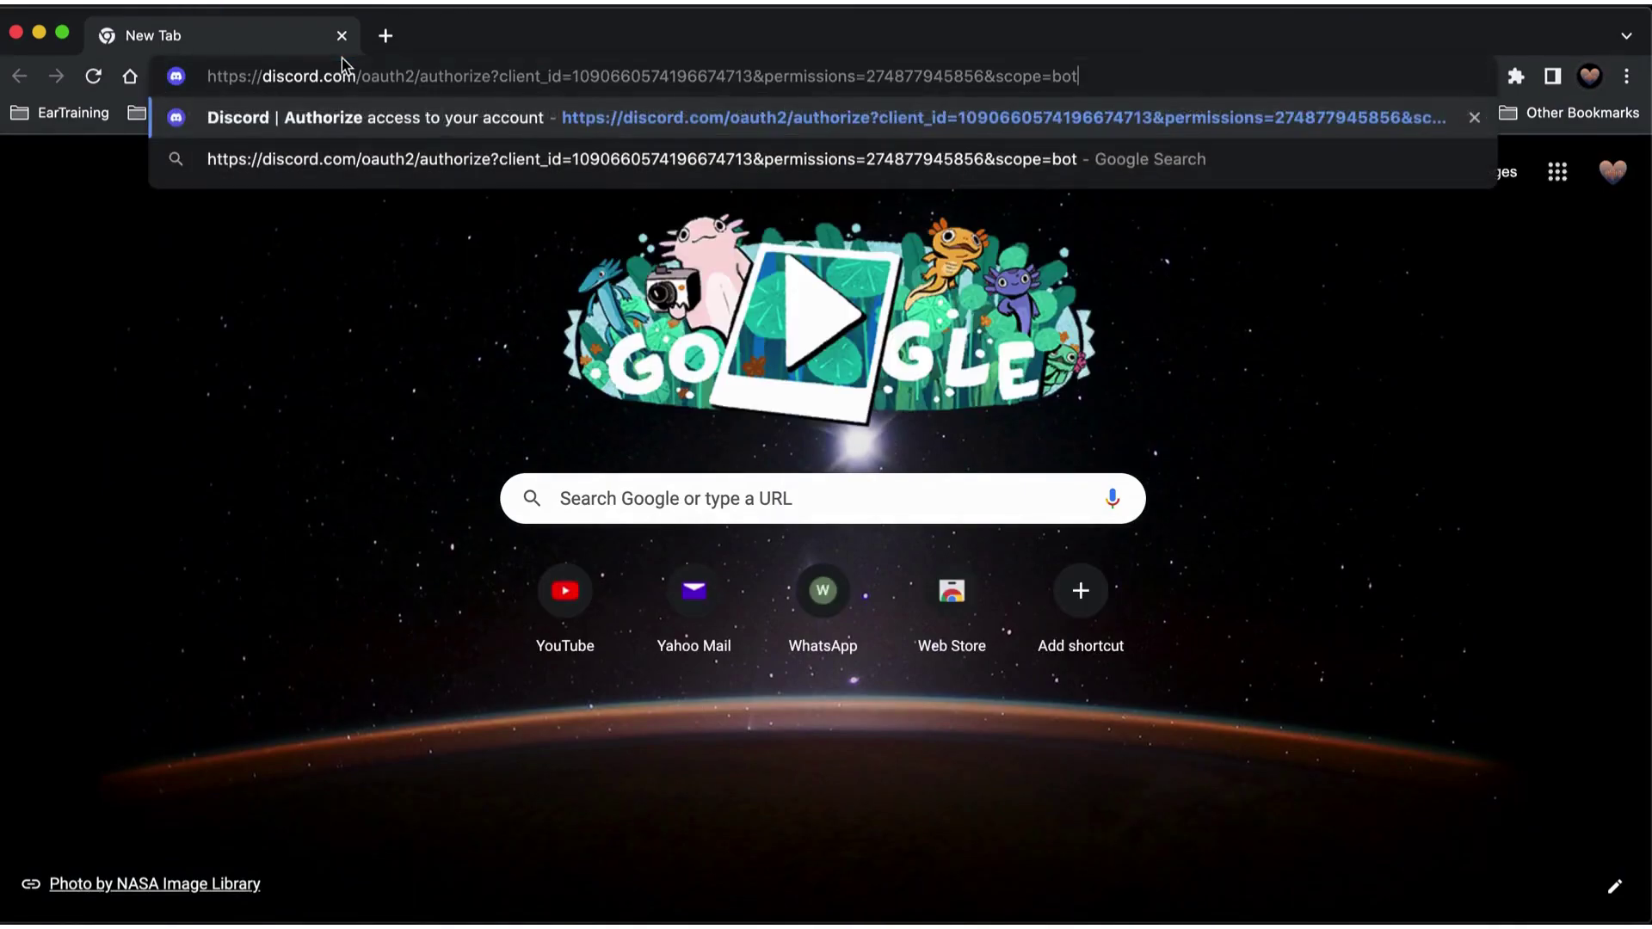
key(Return)
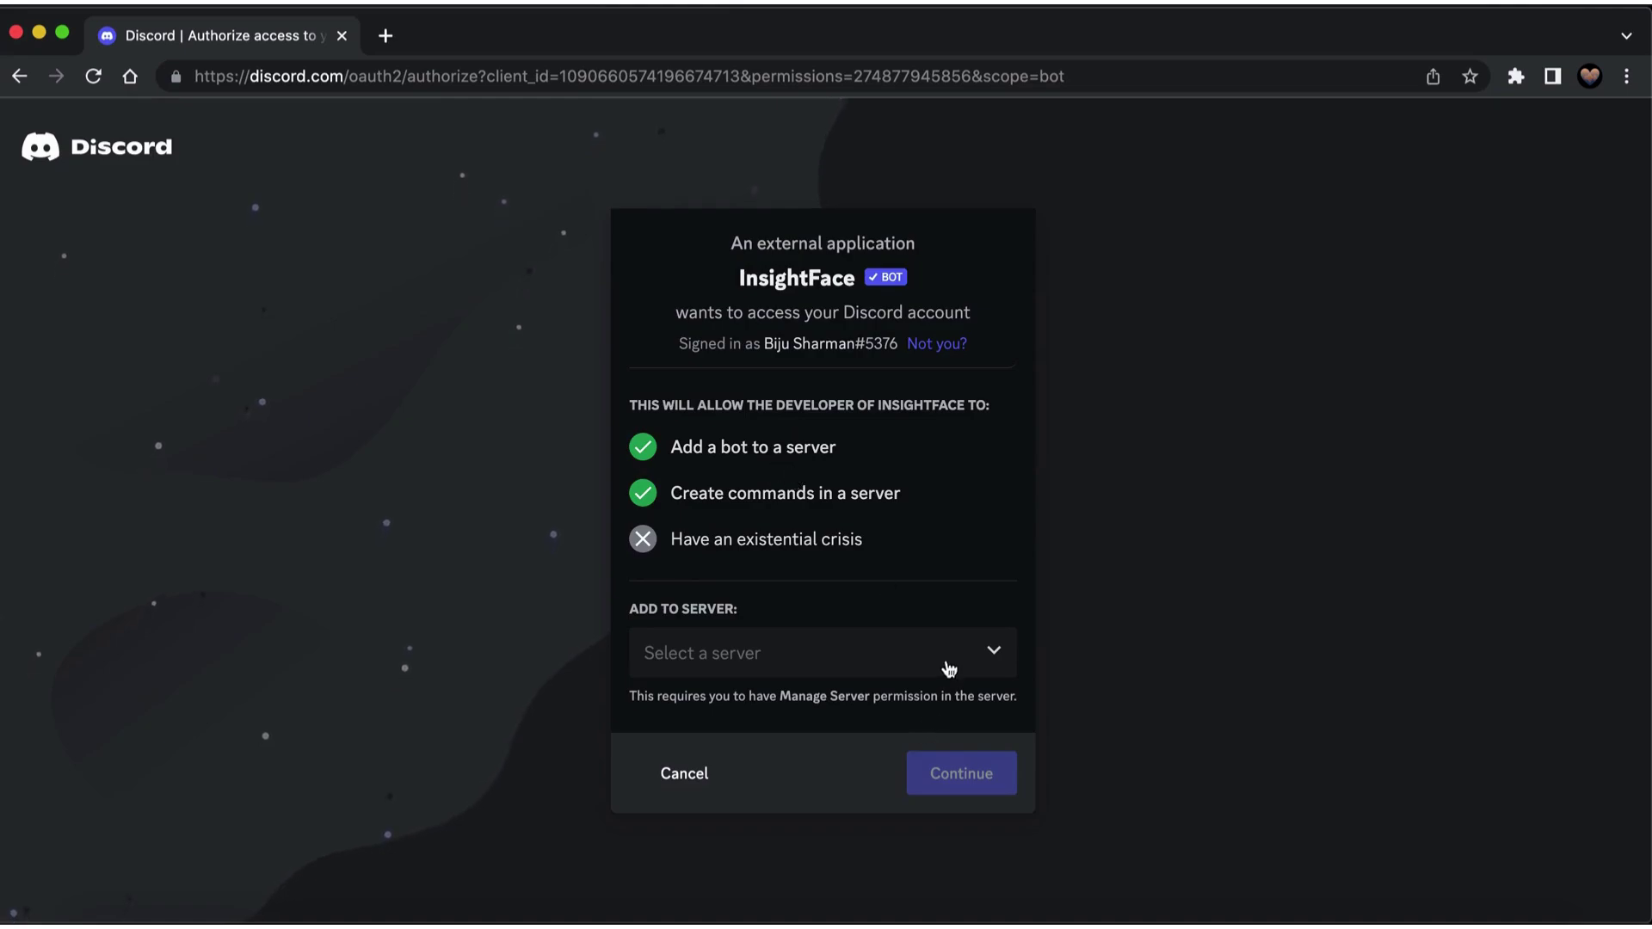
Add the InsightFace bot to the Daemon face server, authorize its message and file permissions, and close the authorization page.
click(990, 657)
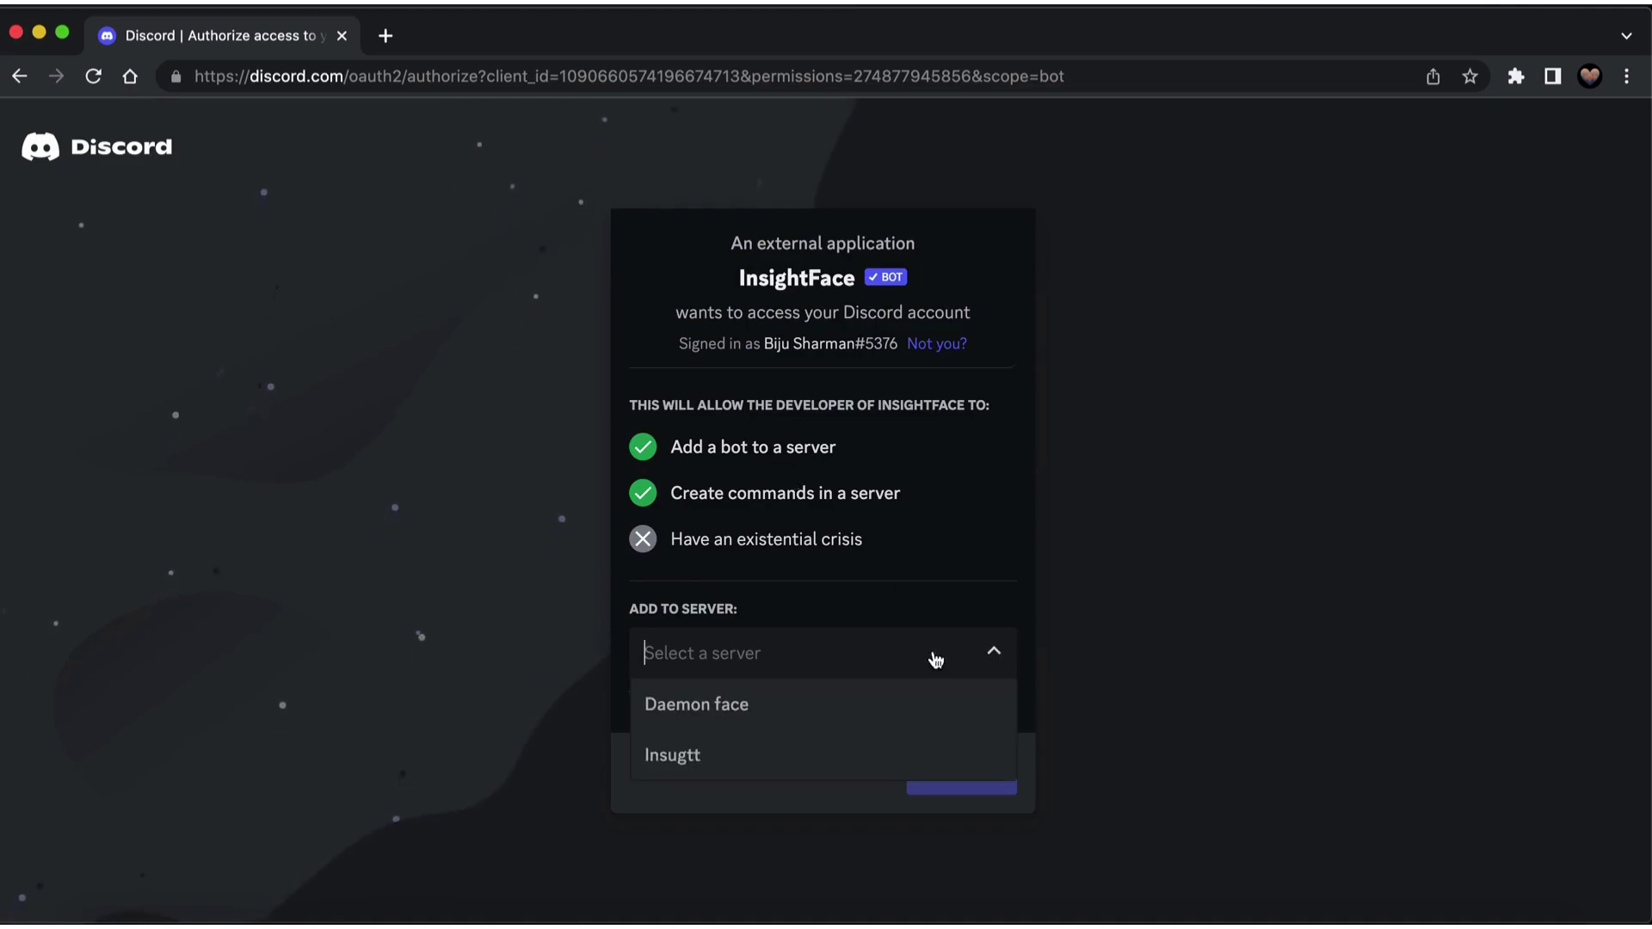
click(688, 709)
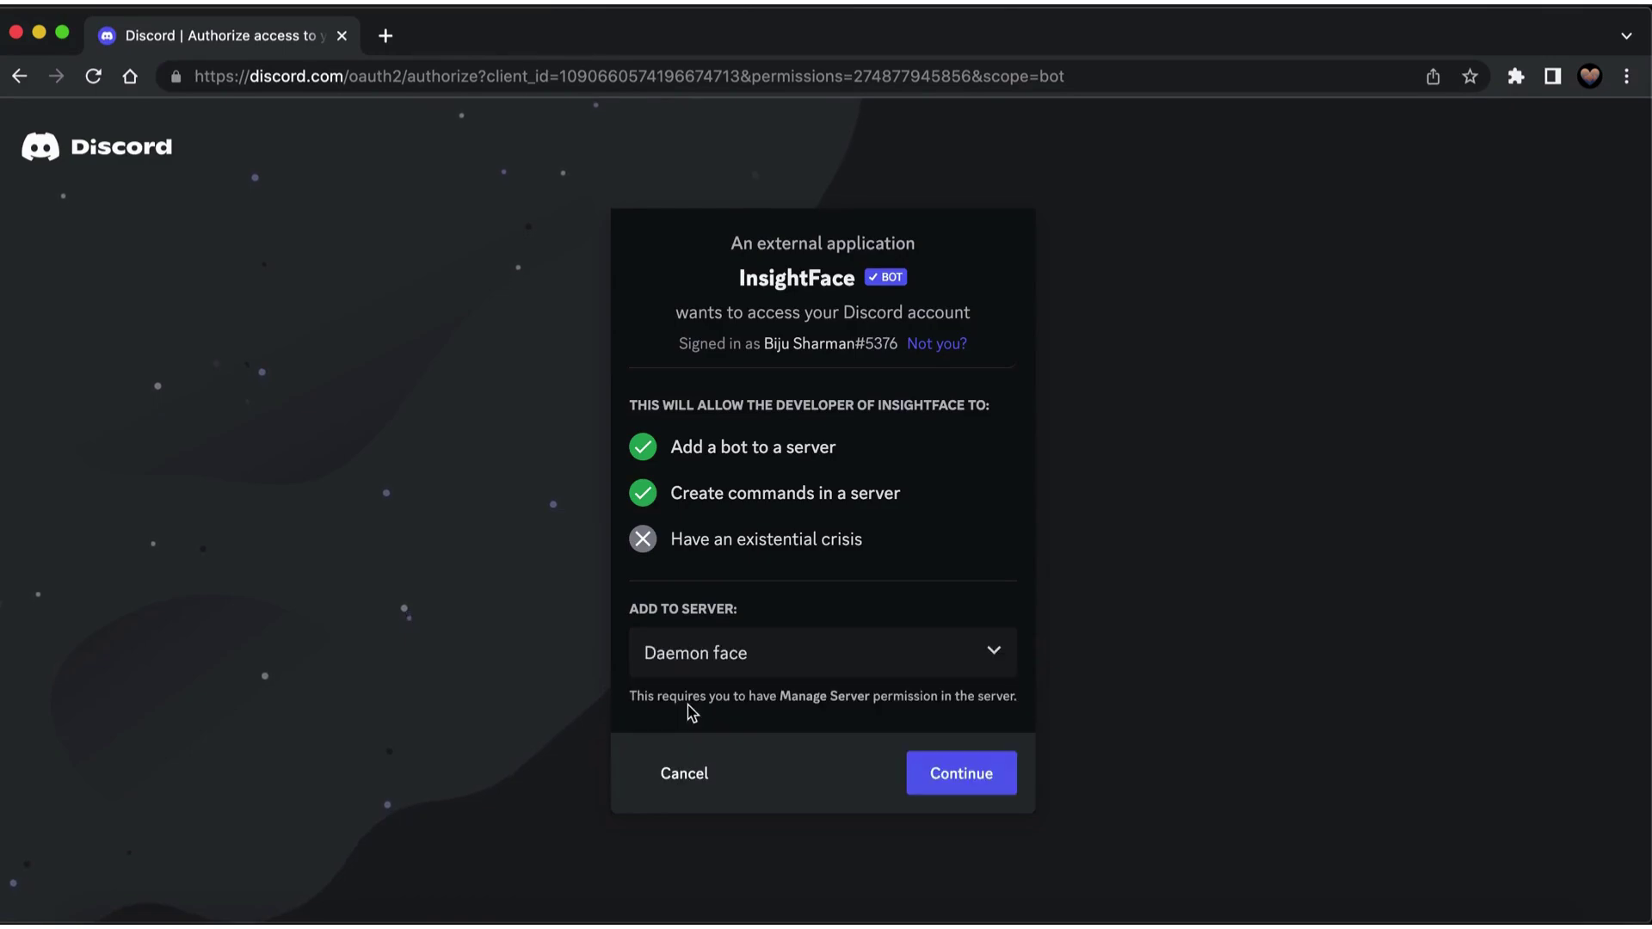
click(955, 776)
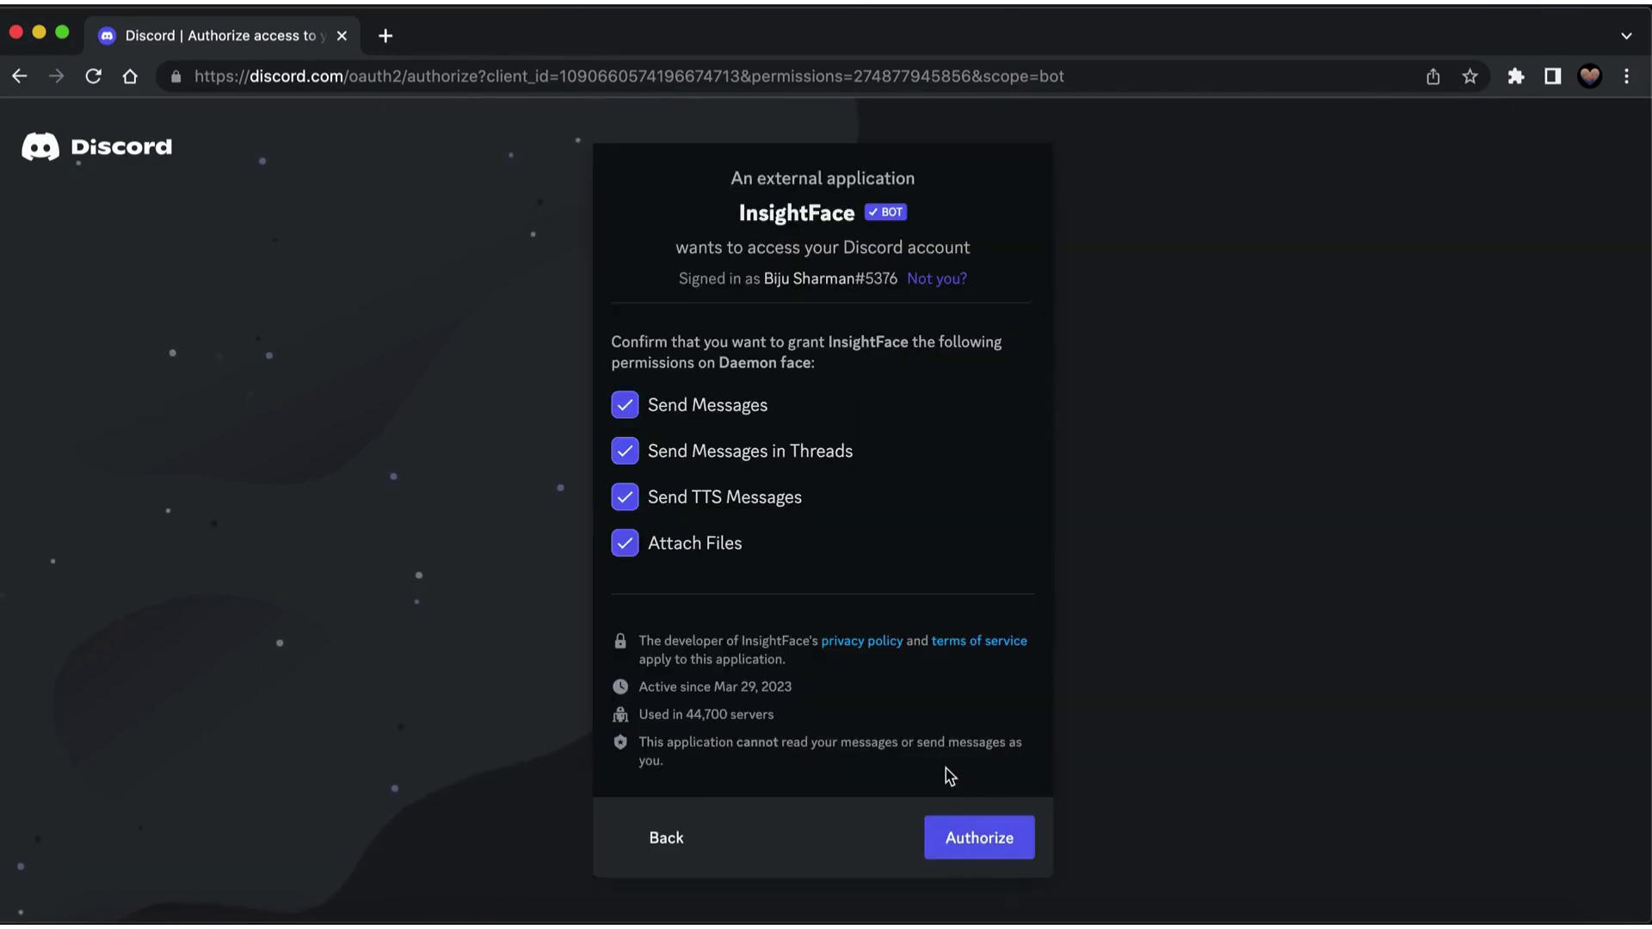
click(981, 843)
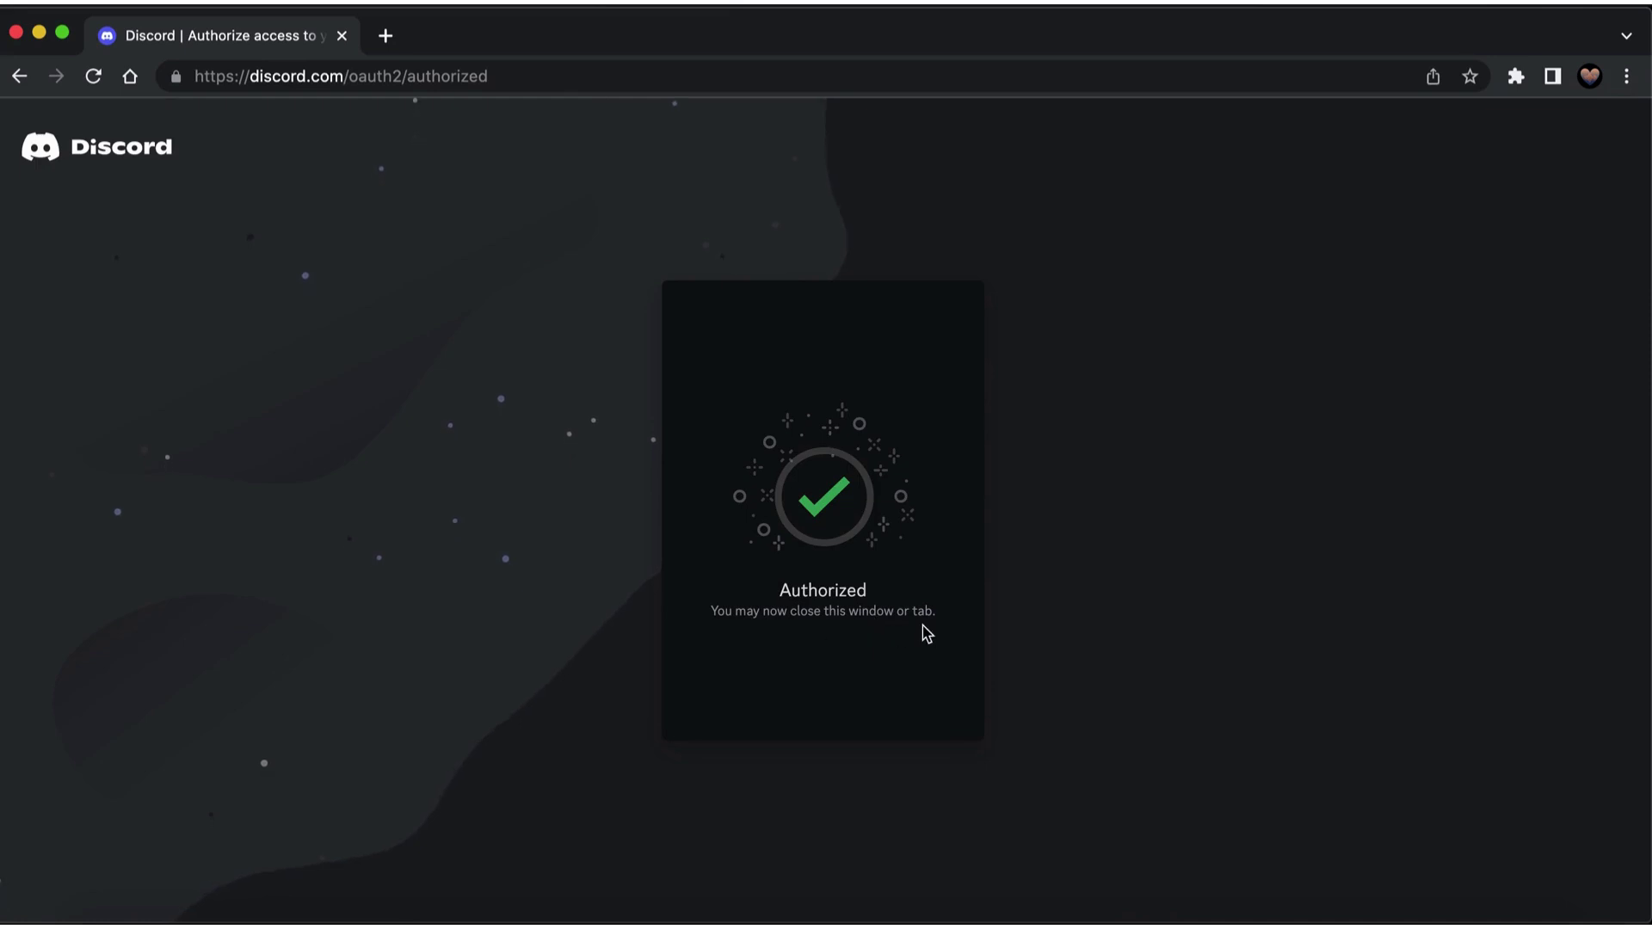
click(343, 36)
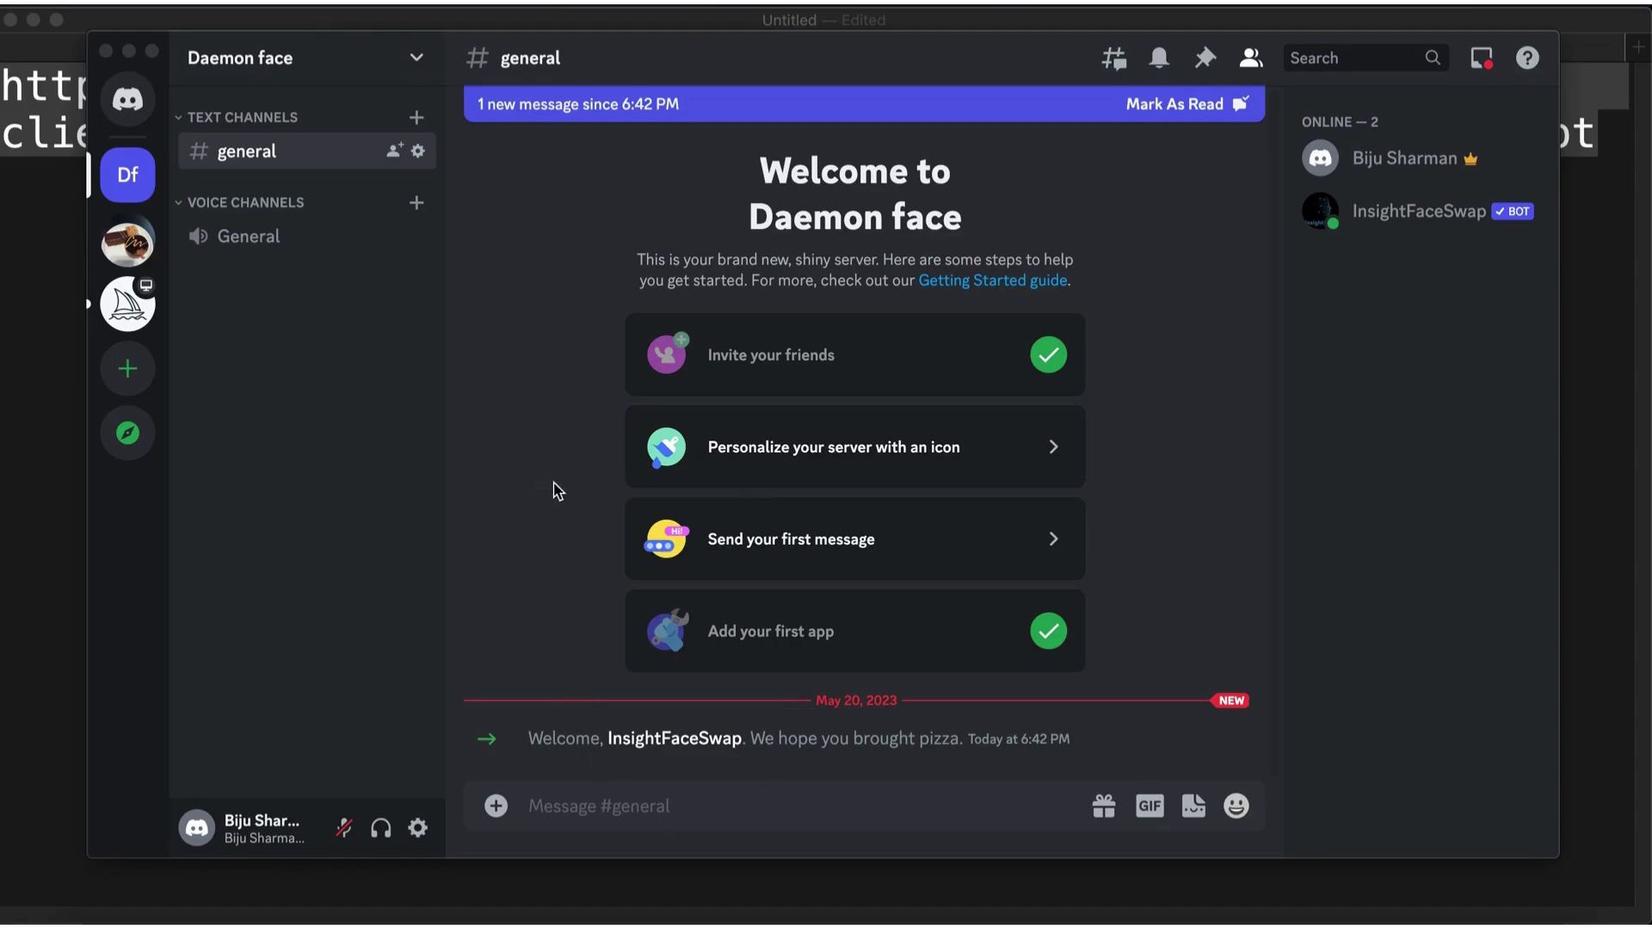
click(134, 311)
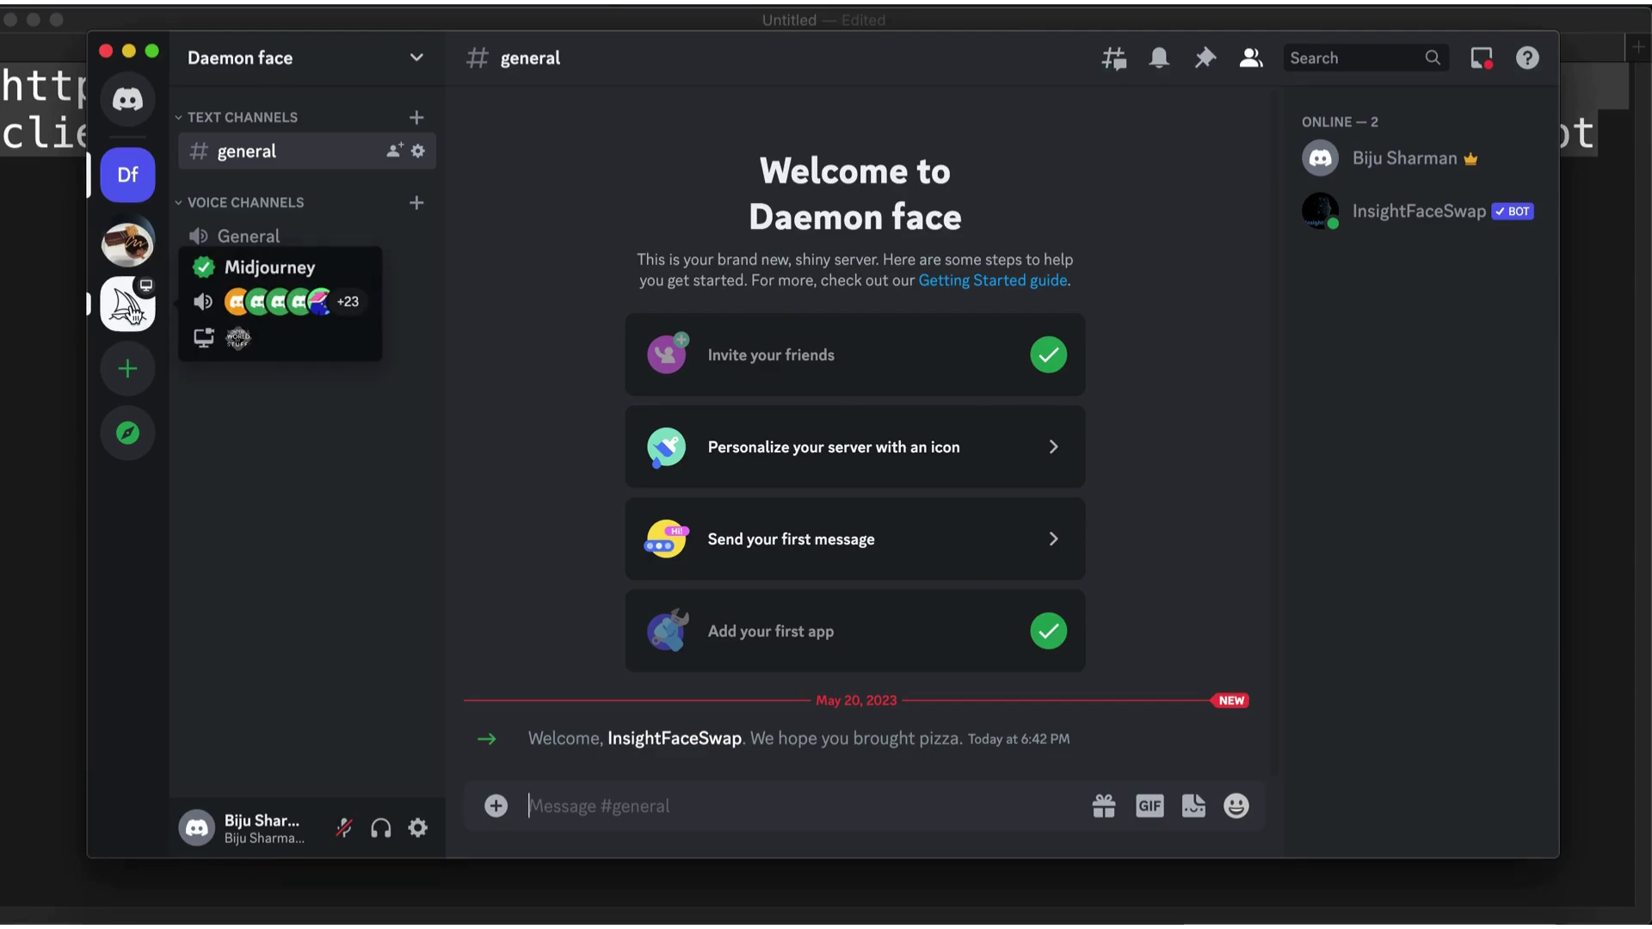
click(134, 312)
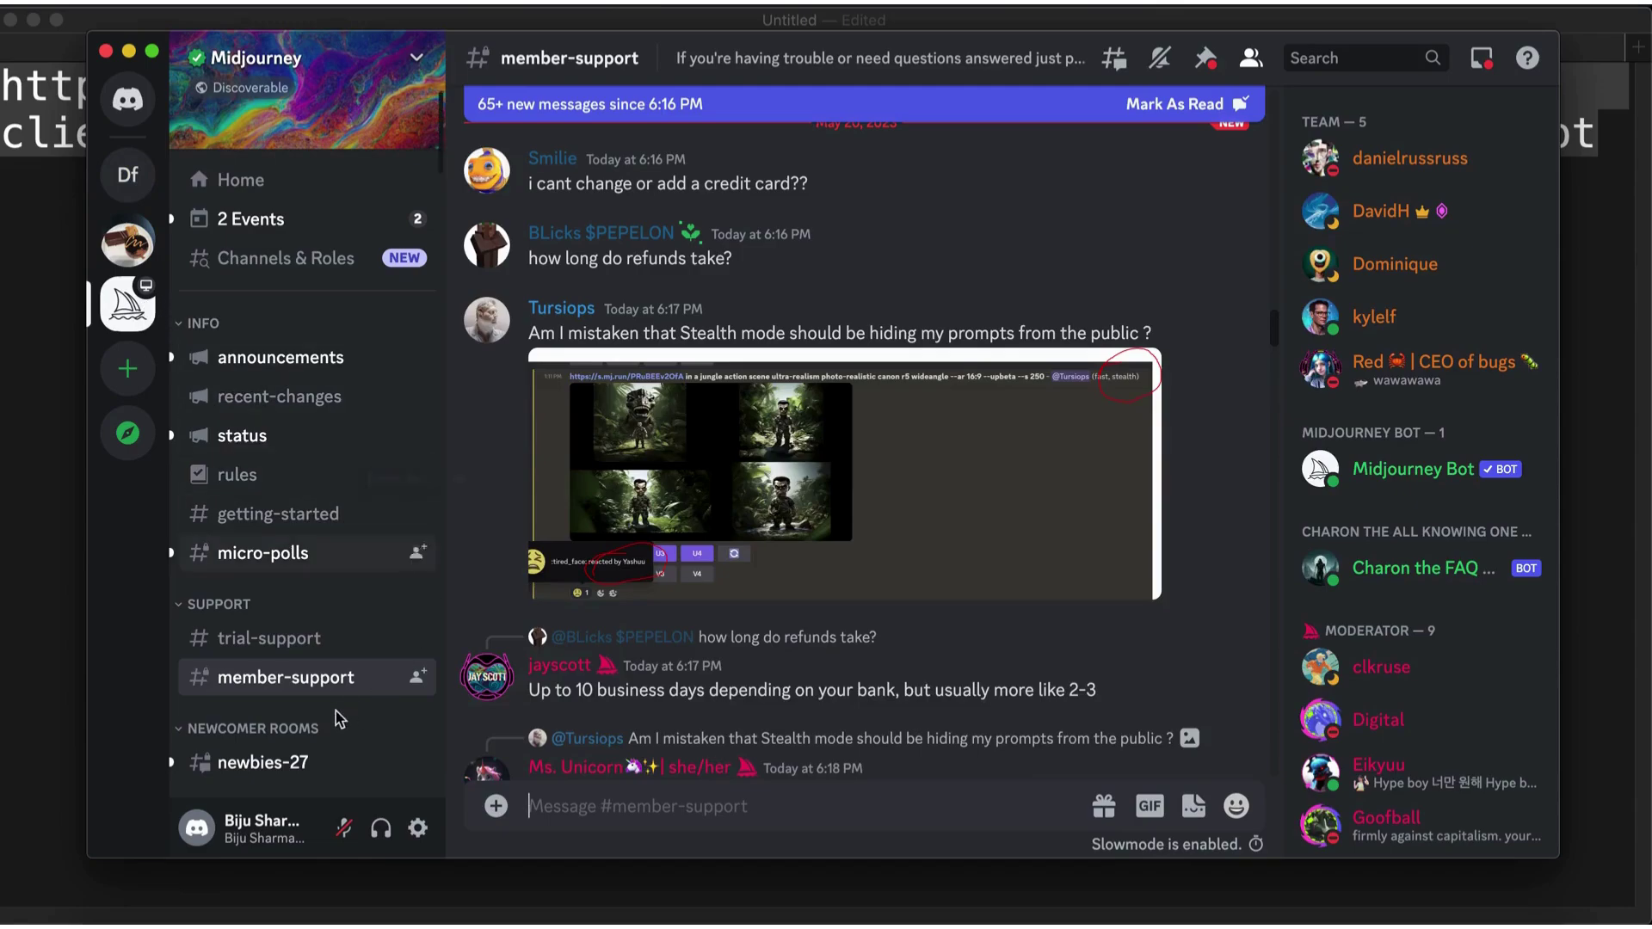
scroll(296, 764, down, 1)
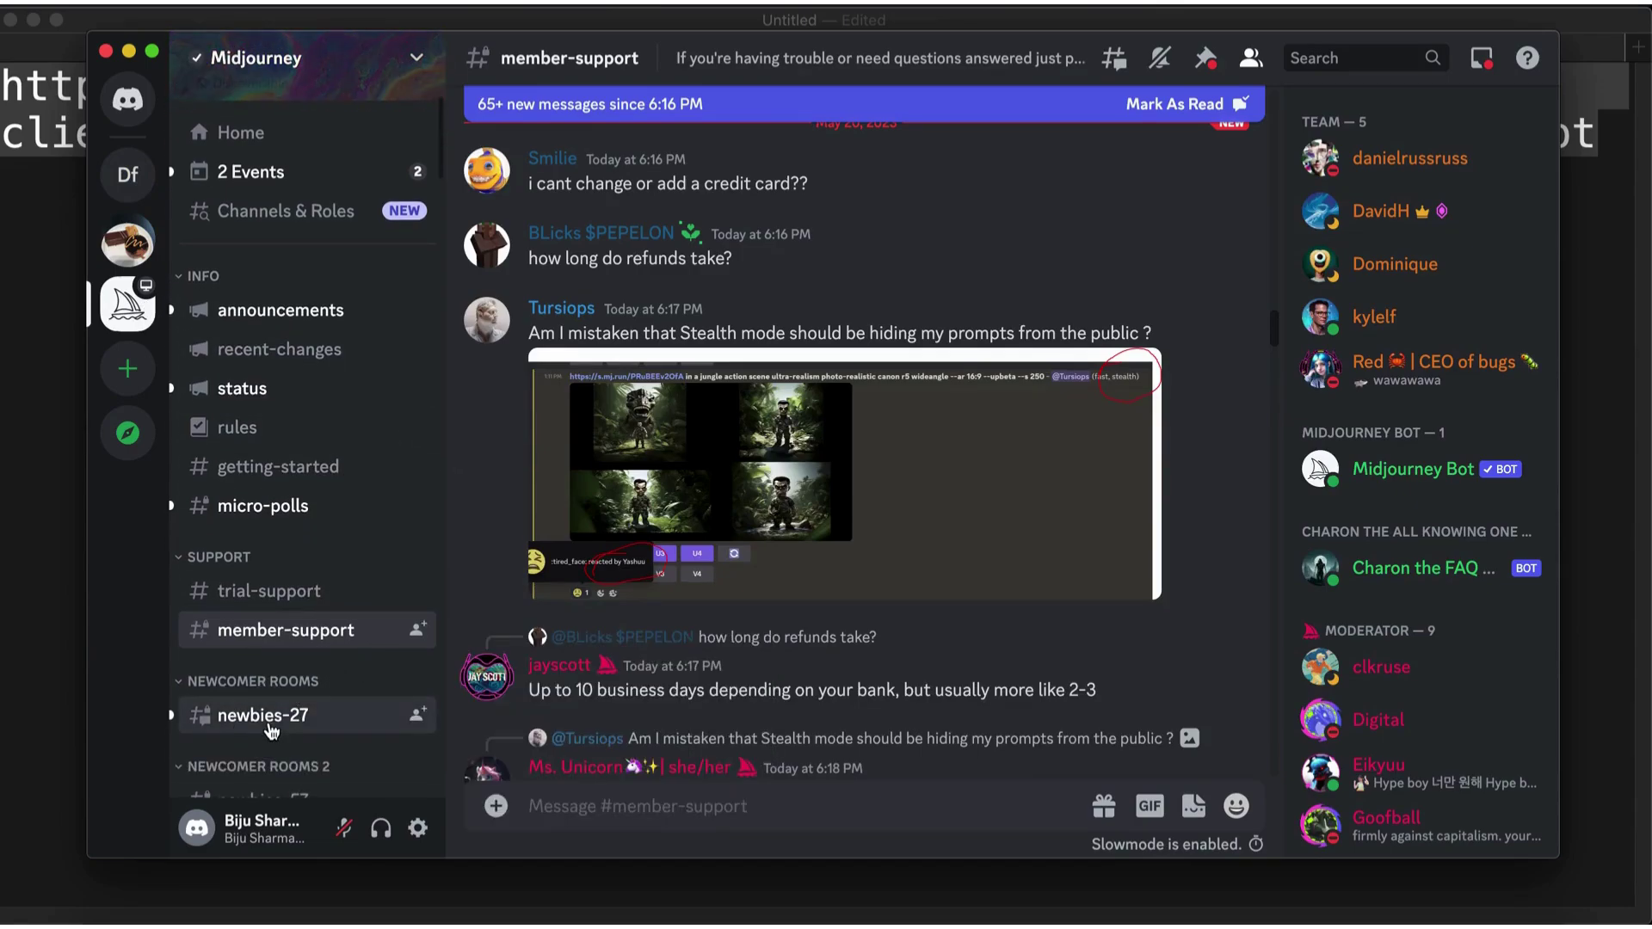
click(272, 730)
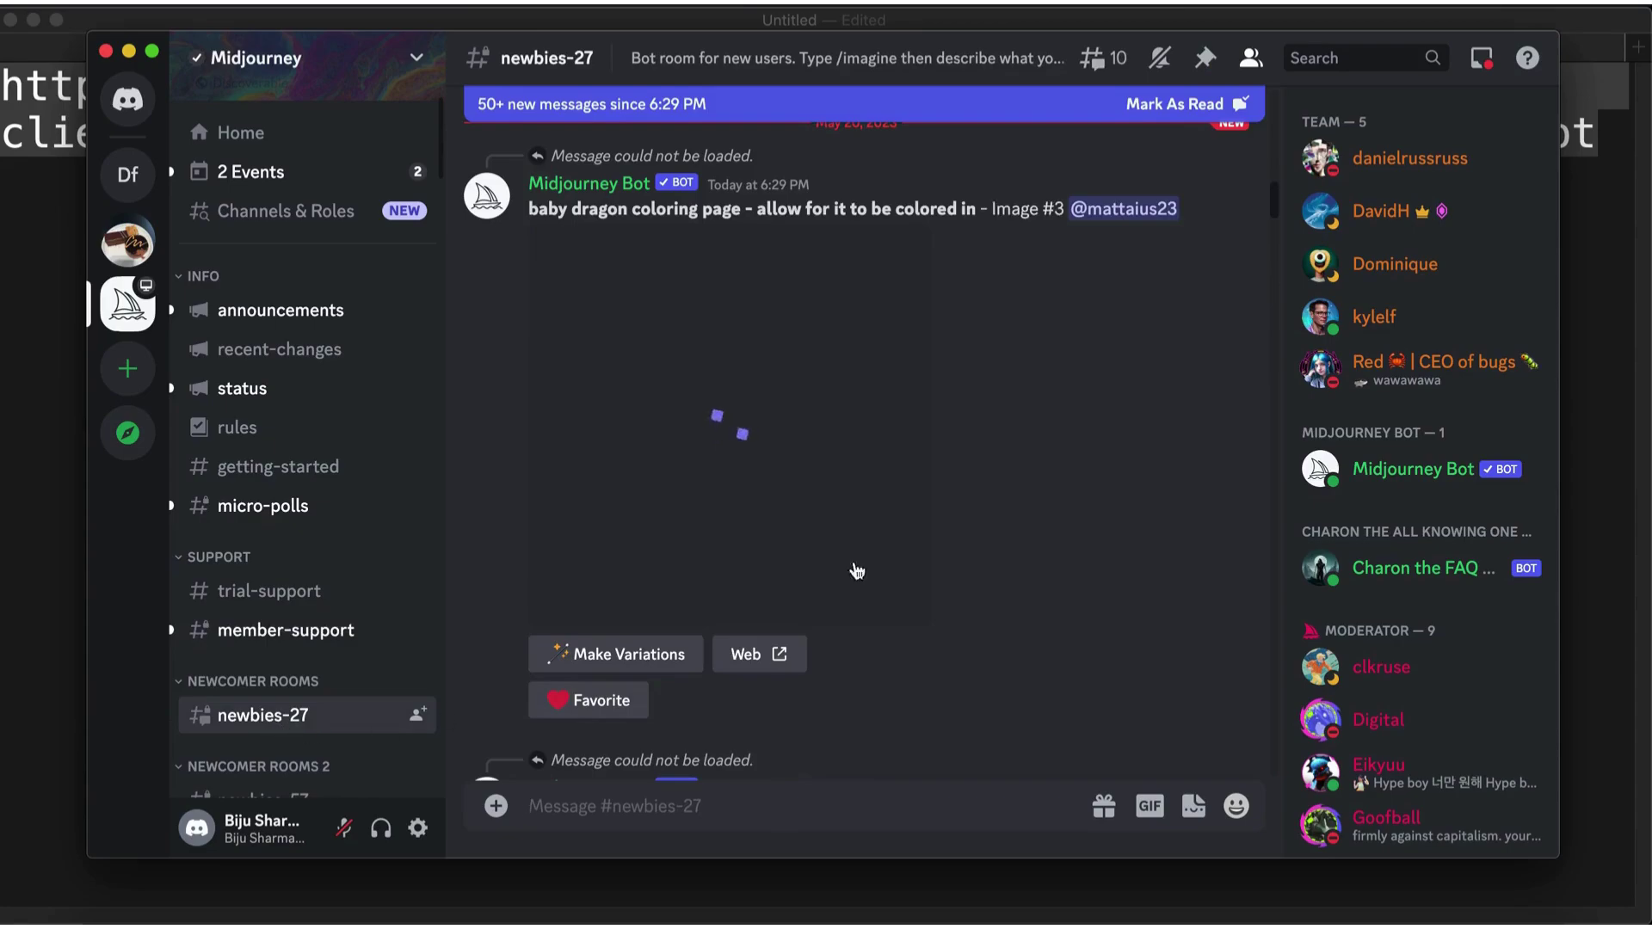
right_click(585, 194)
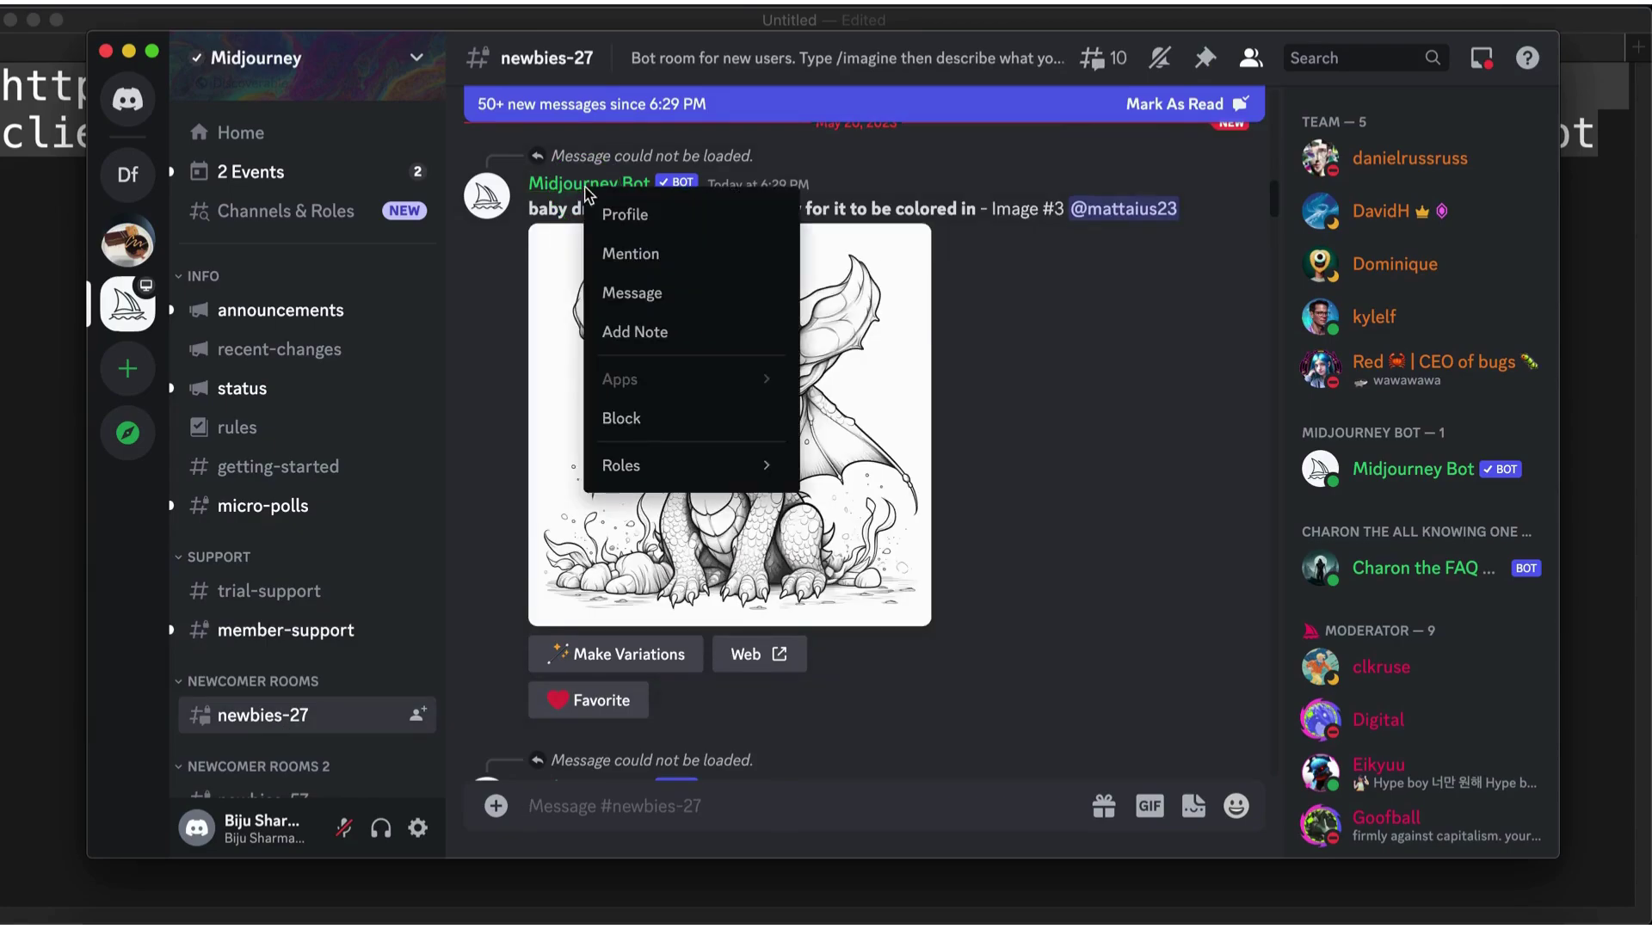
click(1063, 425)
click(604, 187)
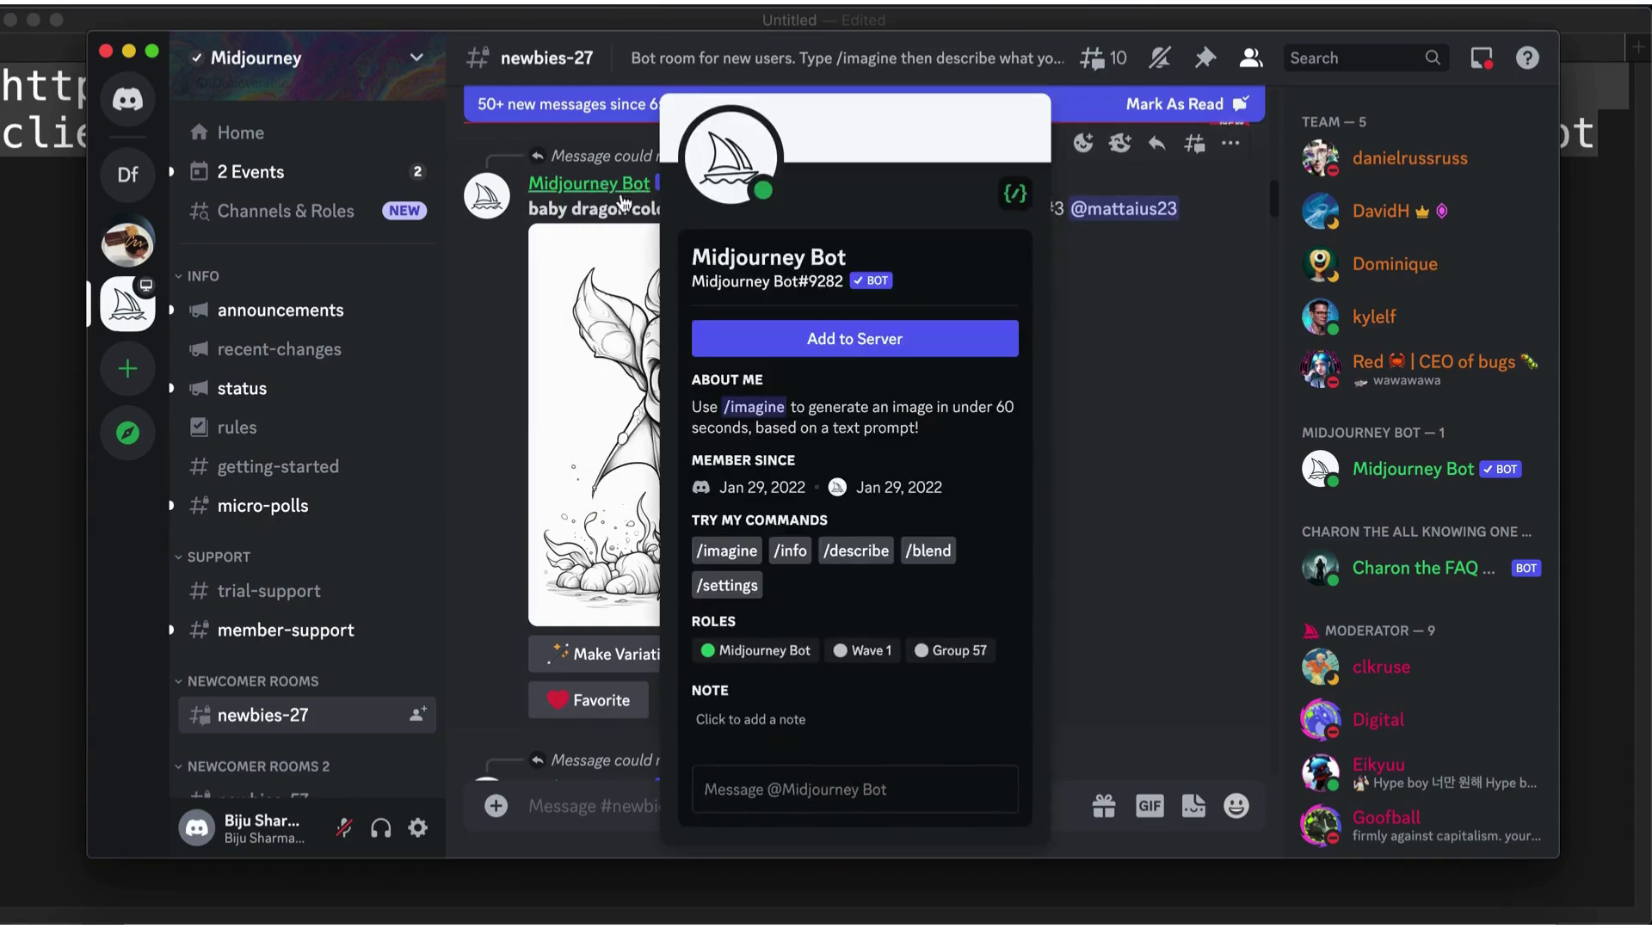
Add the Midjourney Bot to the Daemon face server, authorize all its requested permissions, and complete the human verification.
click(859, 339)
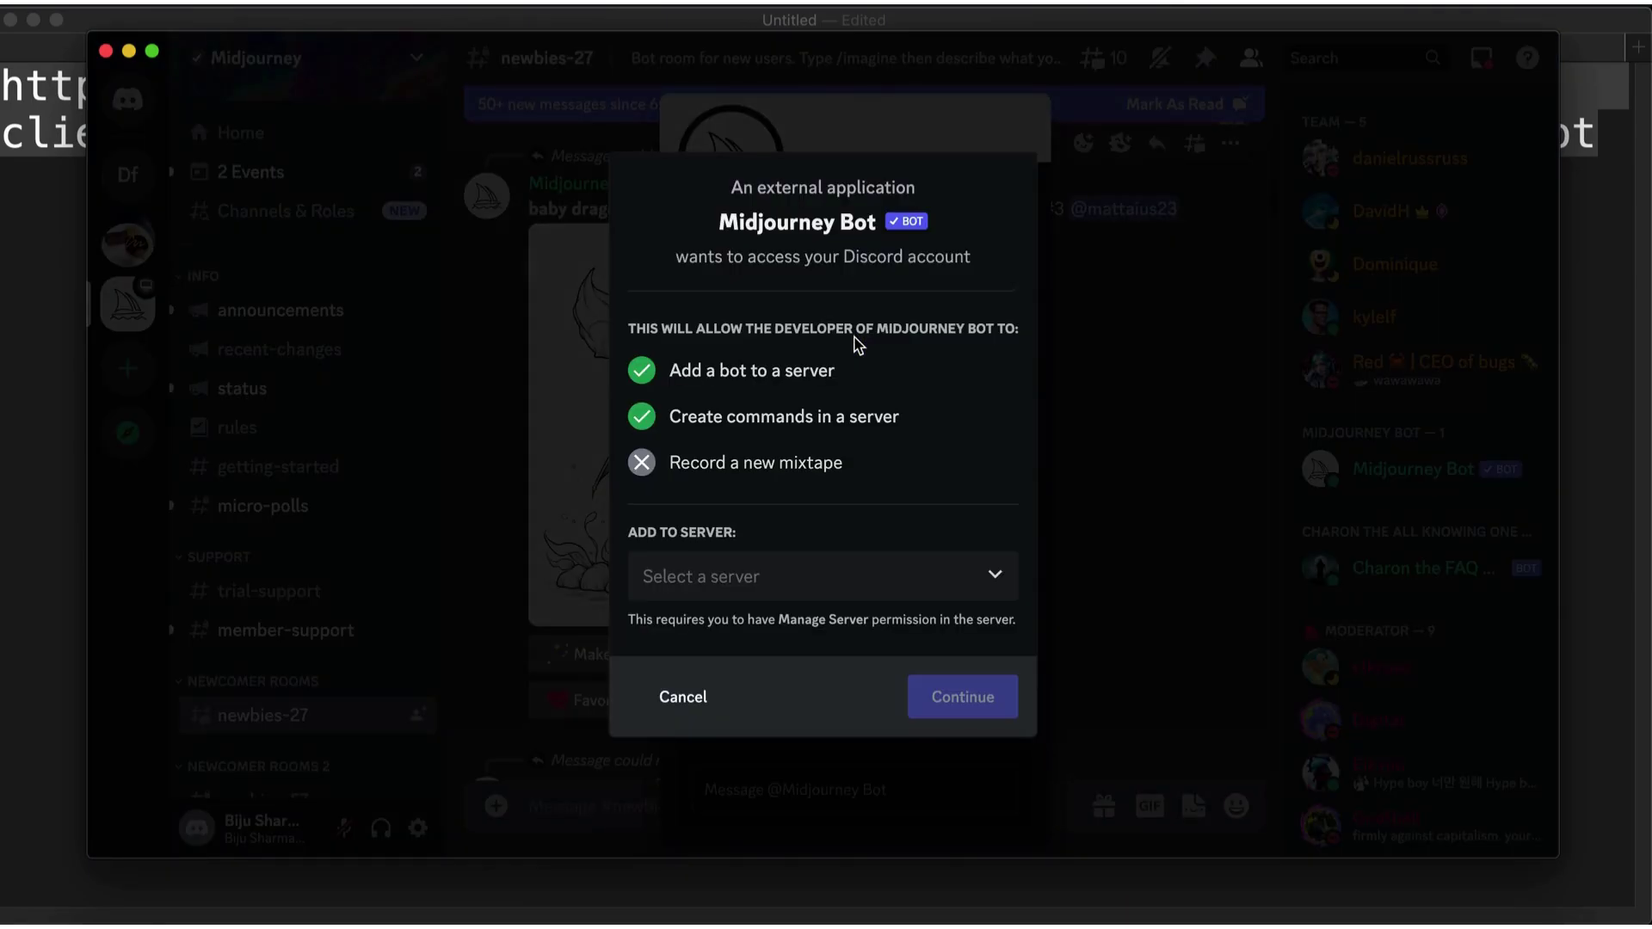
click(828, 574)
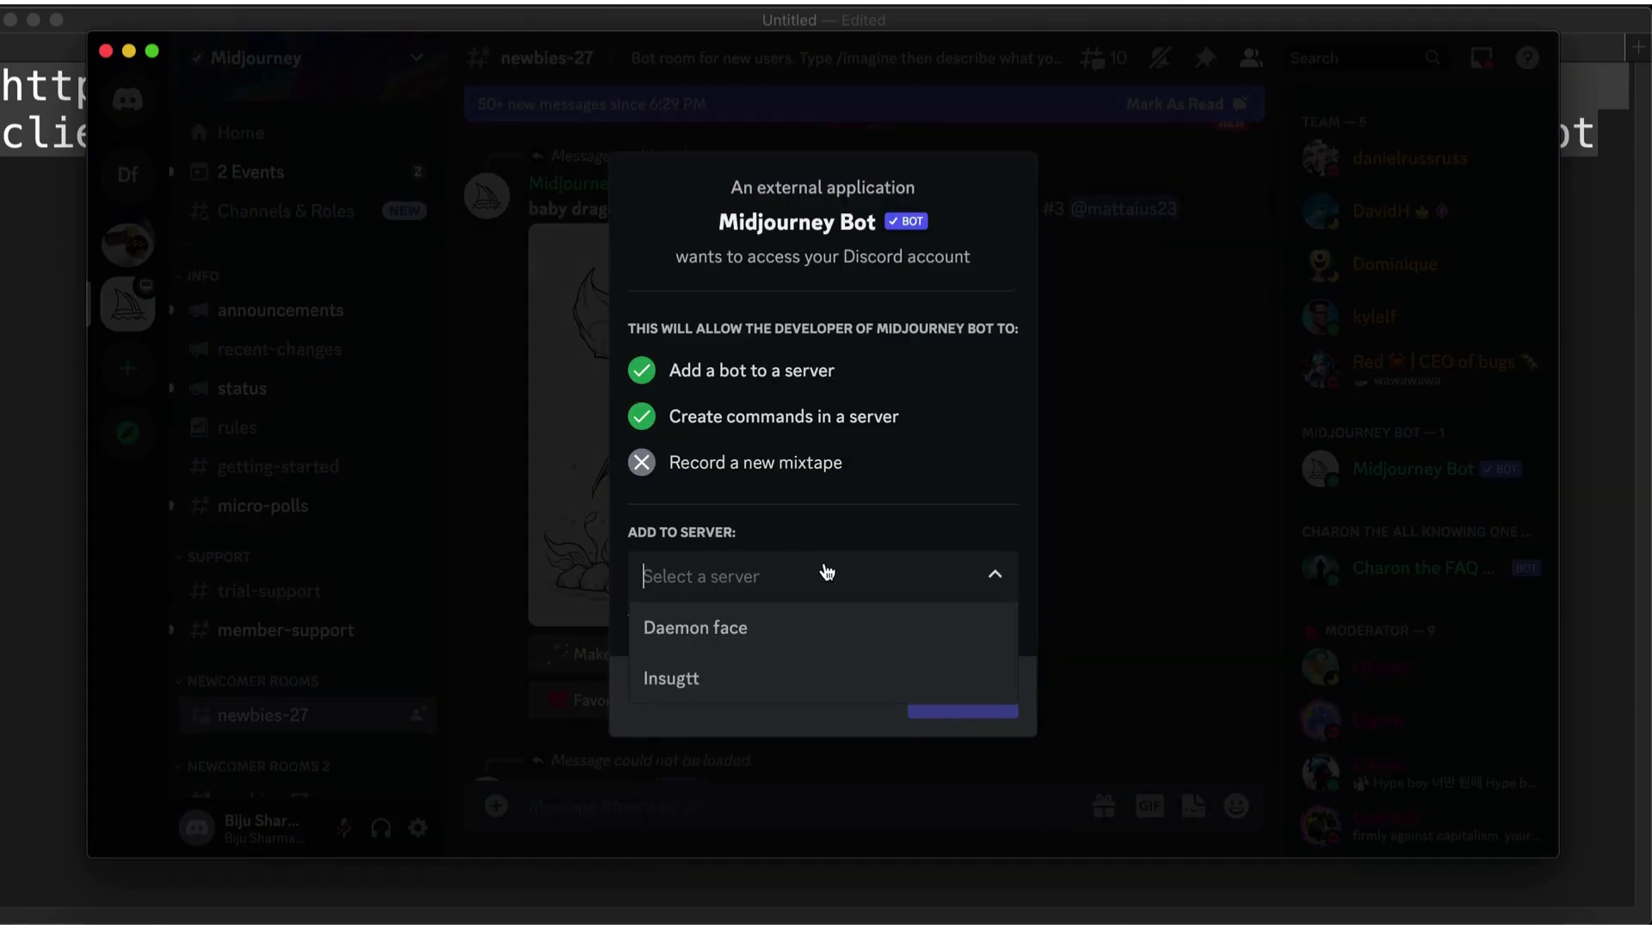
click(724, 636)
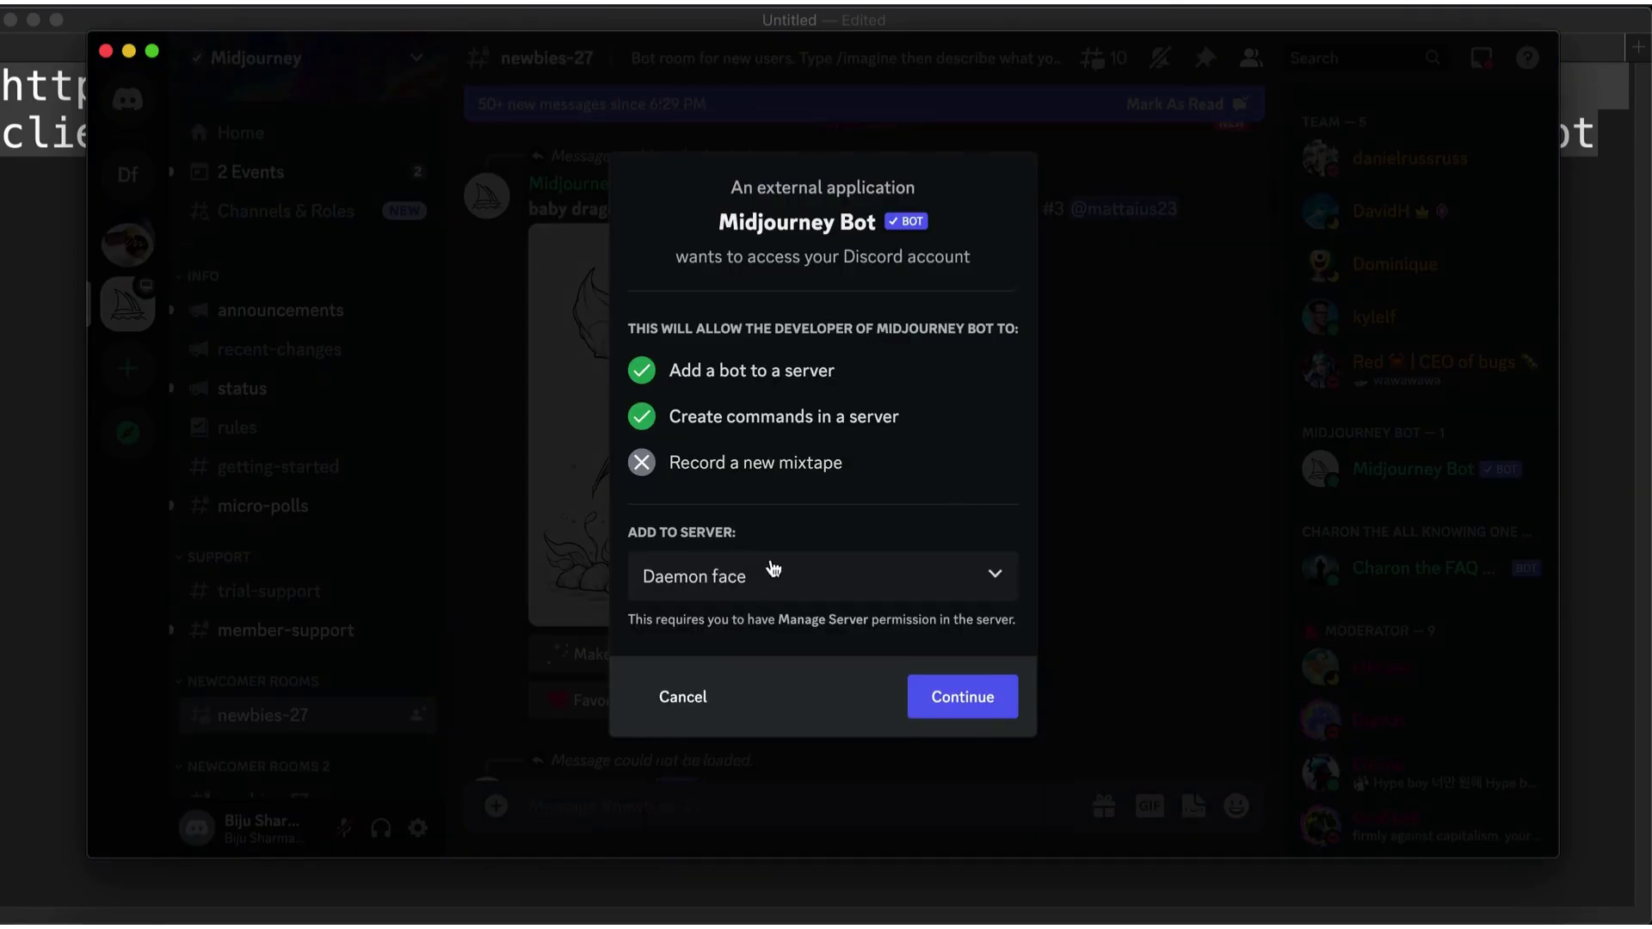
click(955, 692)
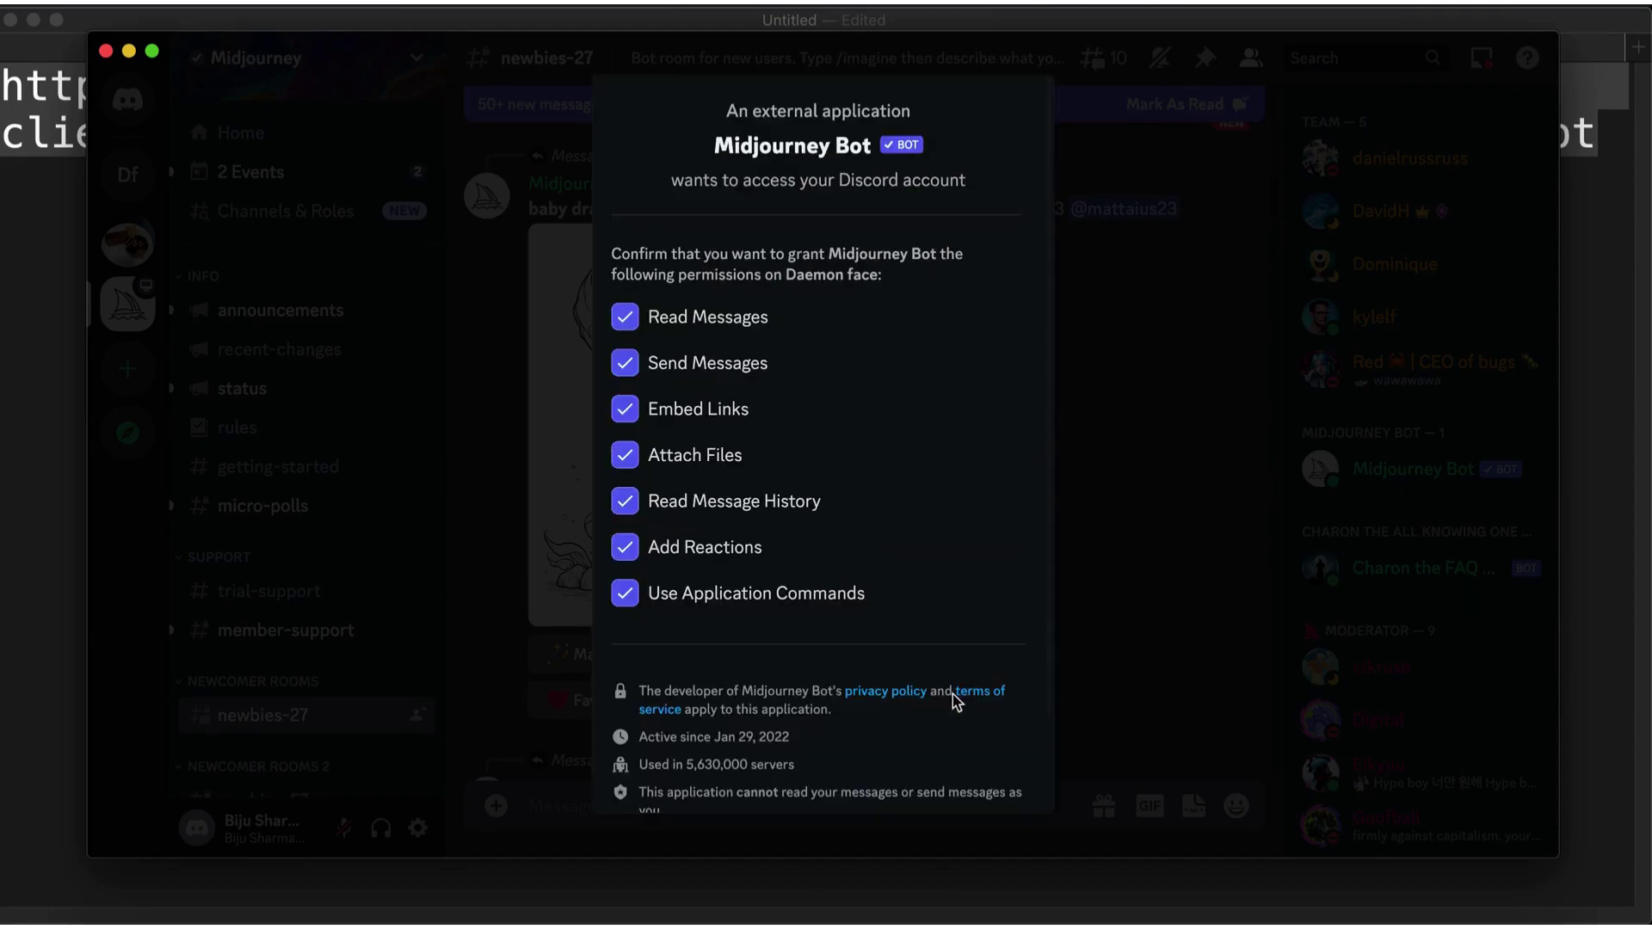
scroll(899, 487, down, 3)
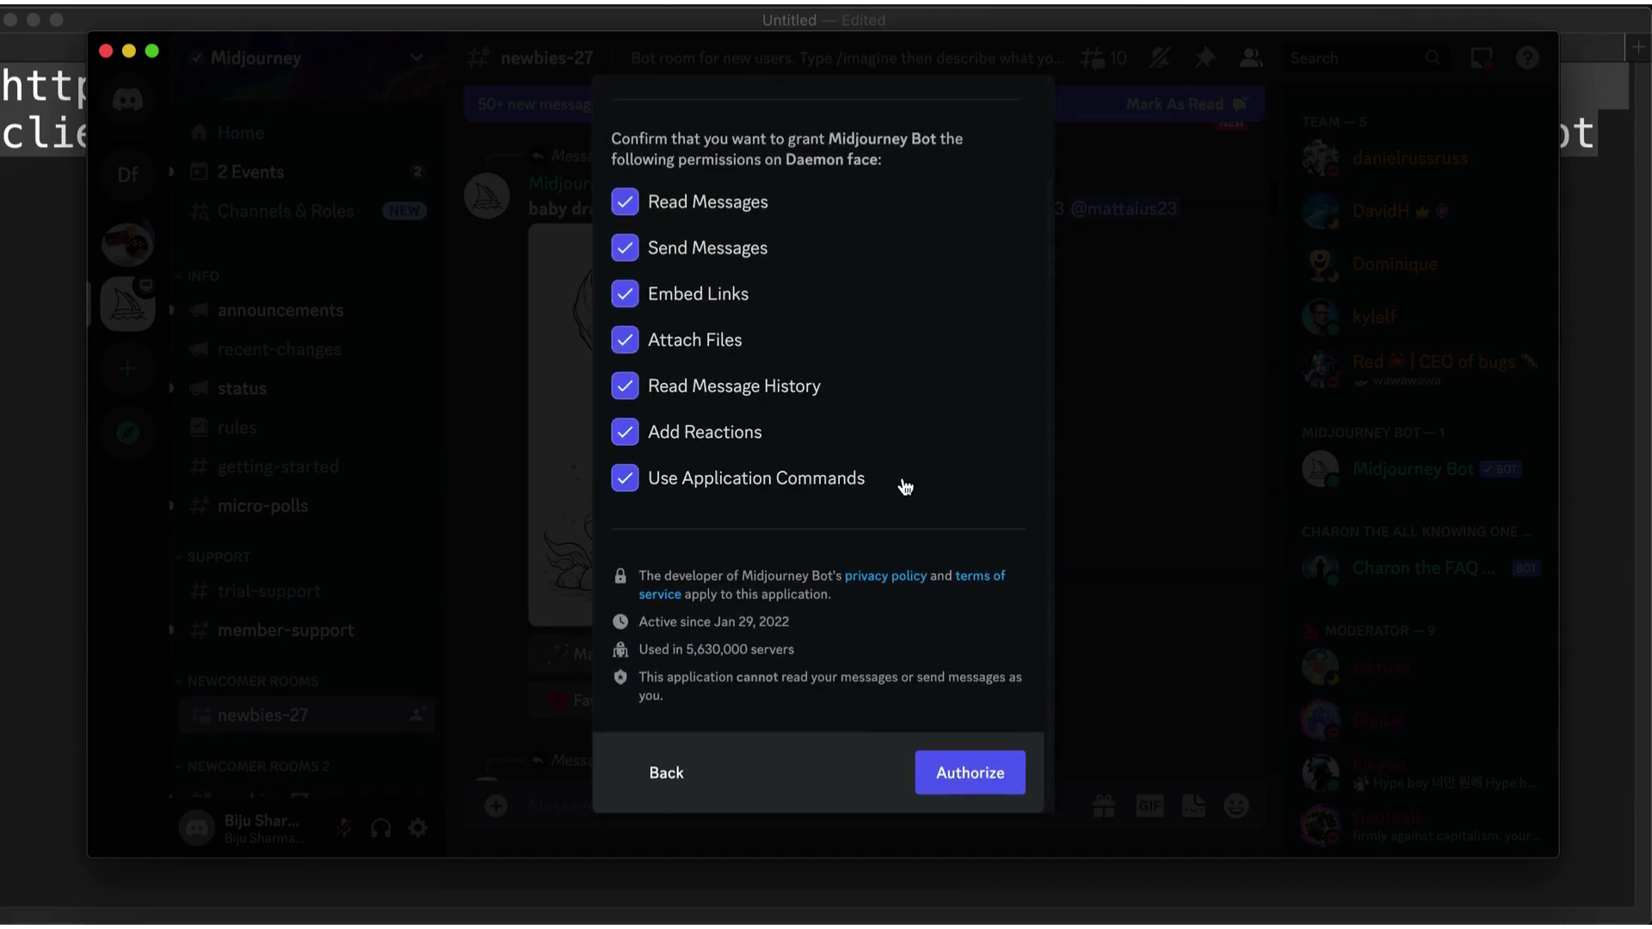
click(970, 776)
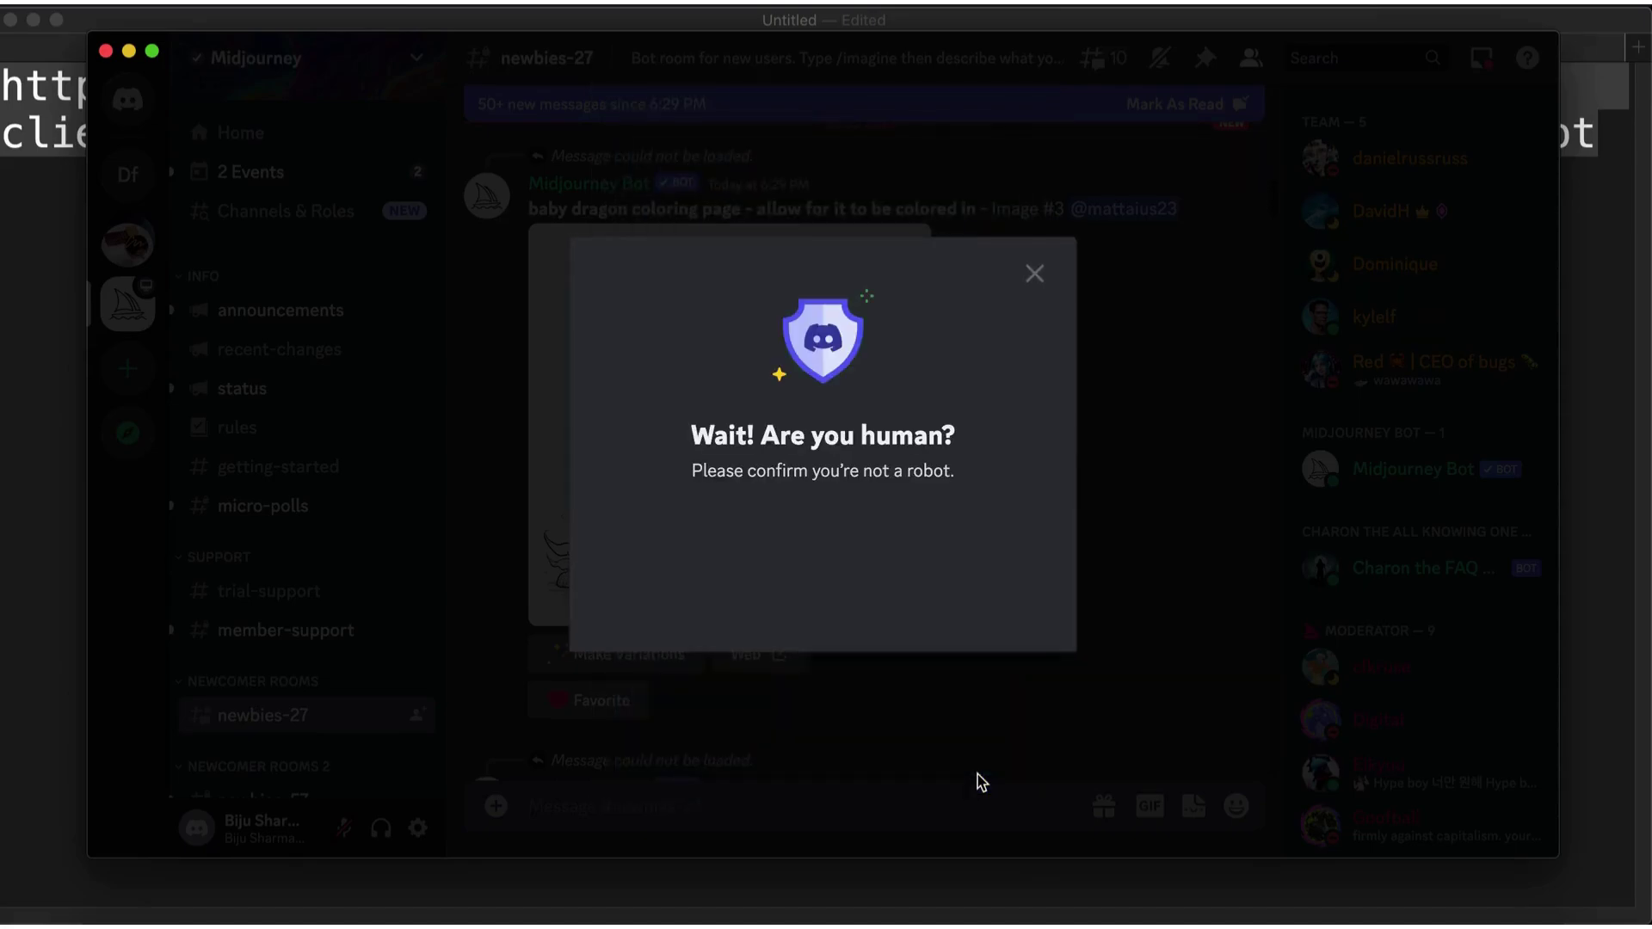
click(670, 550)
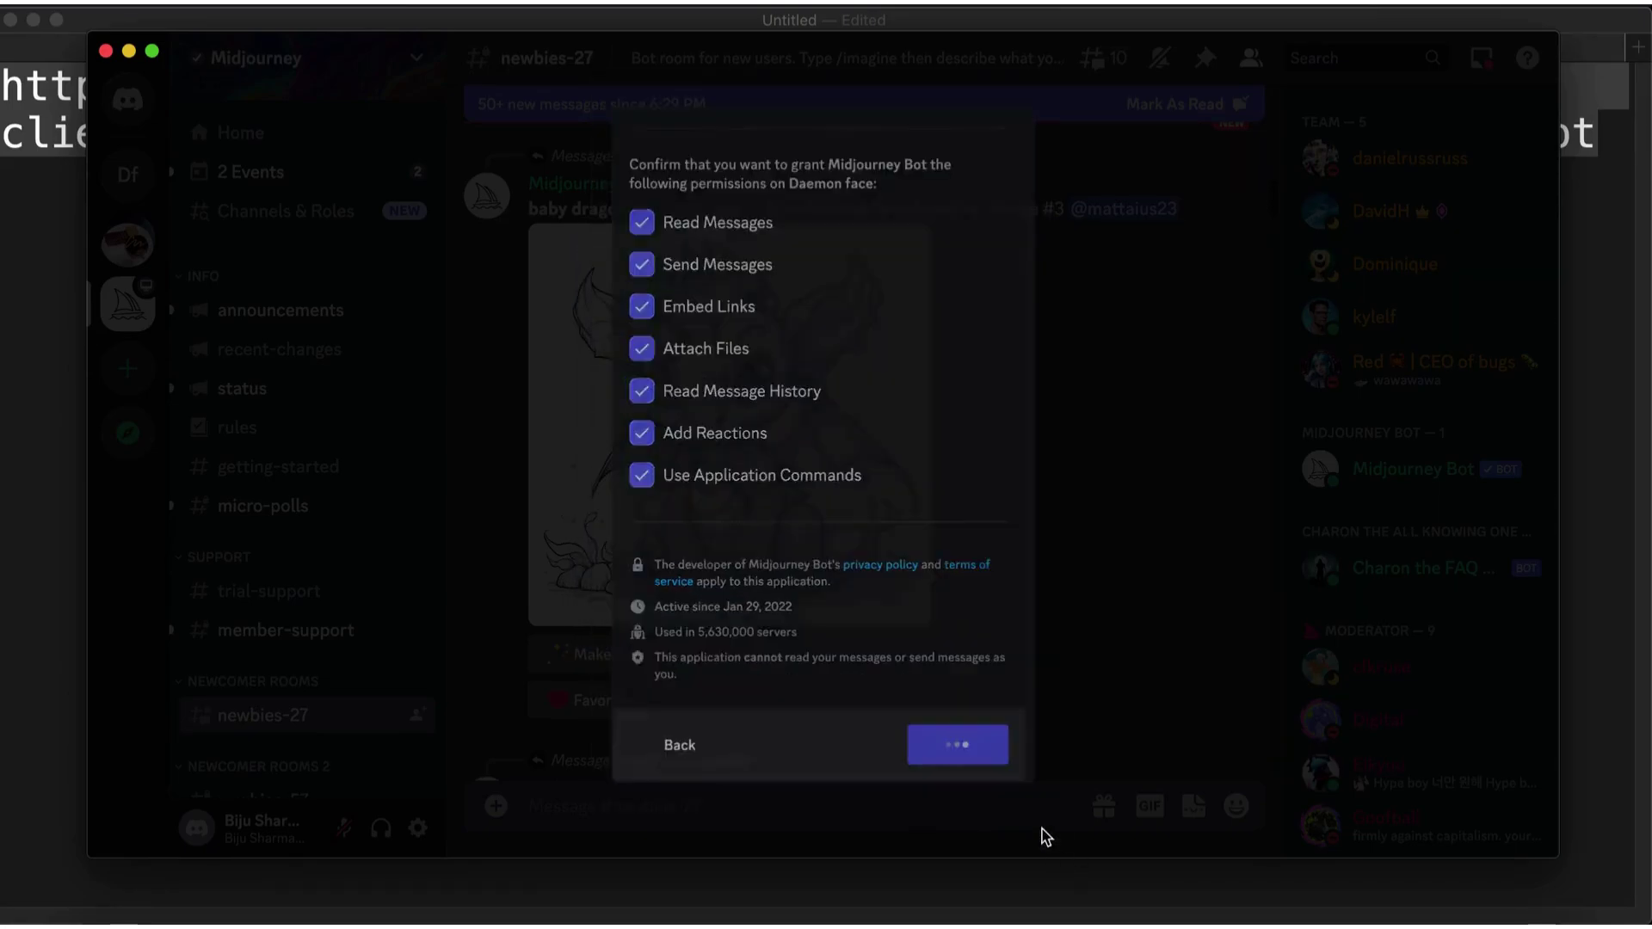
Close the bot authorization, go to the Daemon face server's general channel, and start the /saveid command with idname Daemon.
click(953, 247)
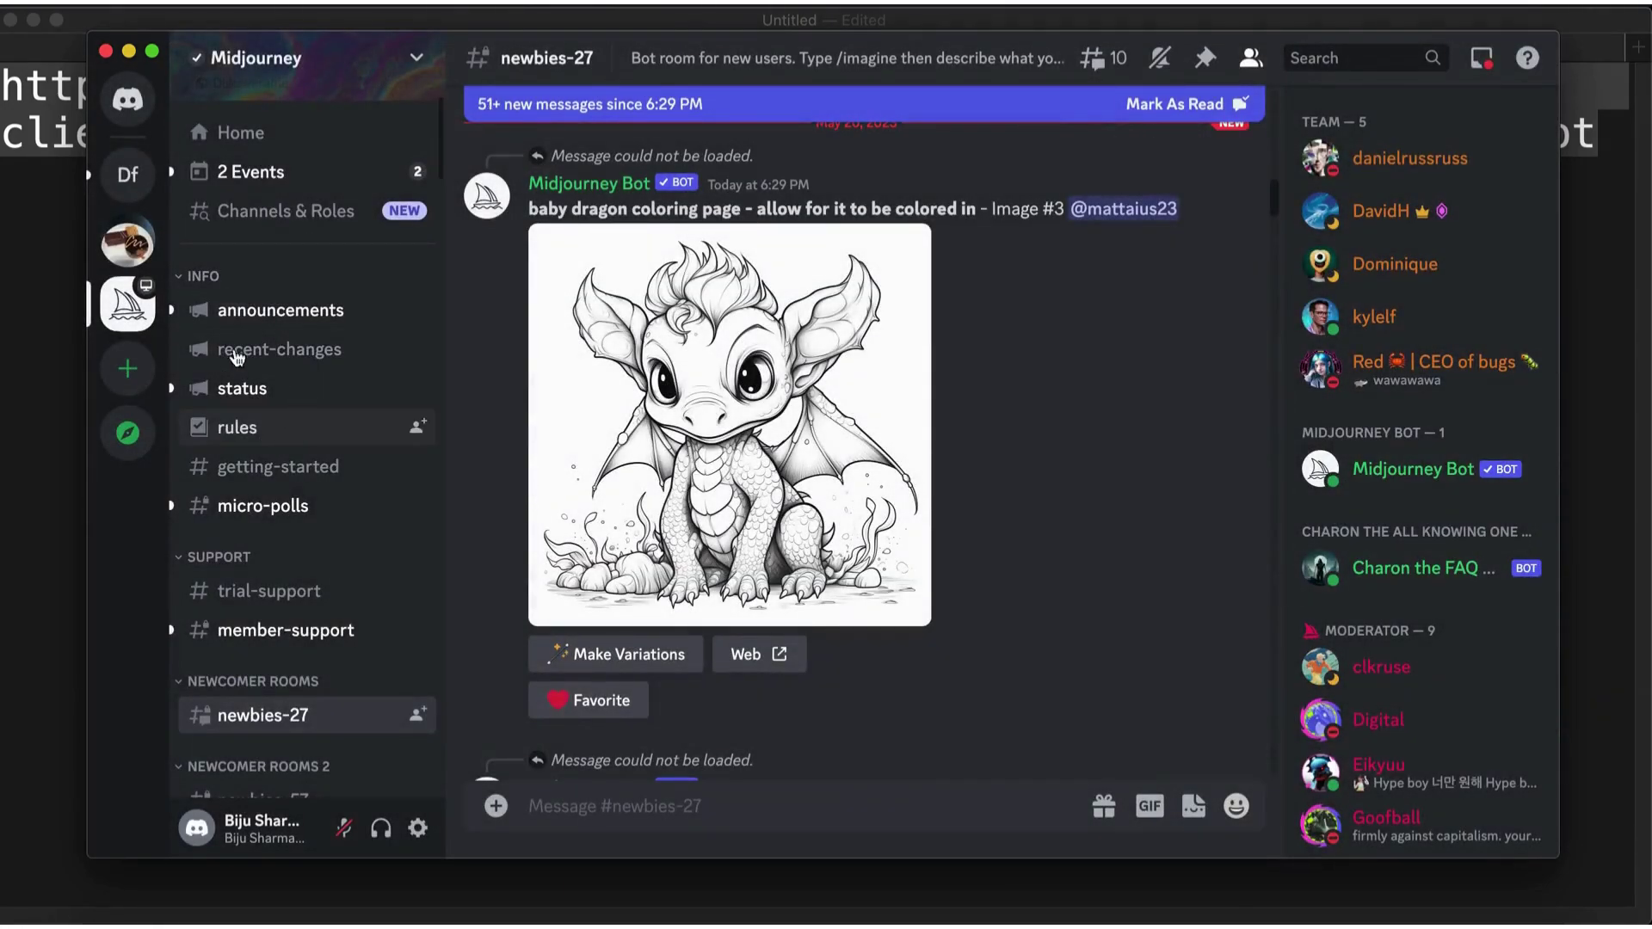
click(127, 177)
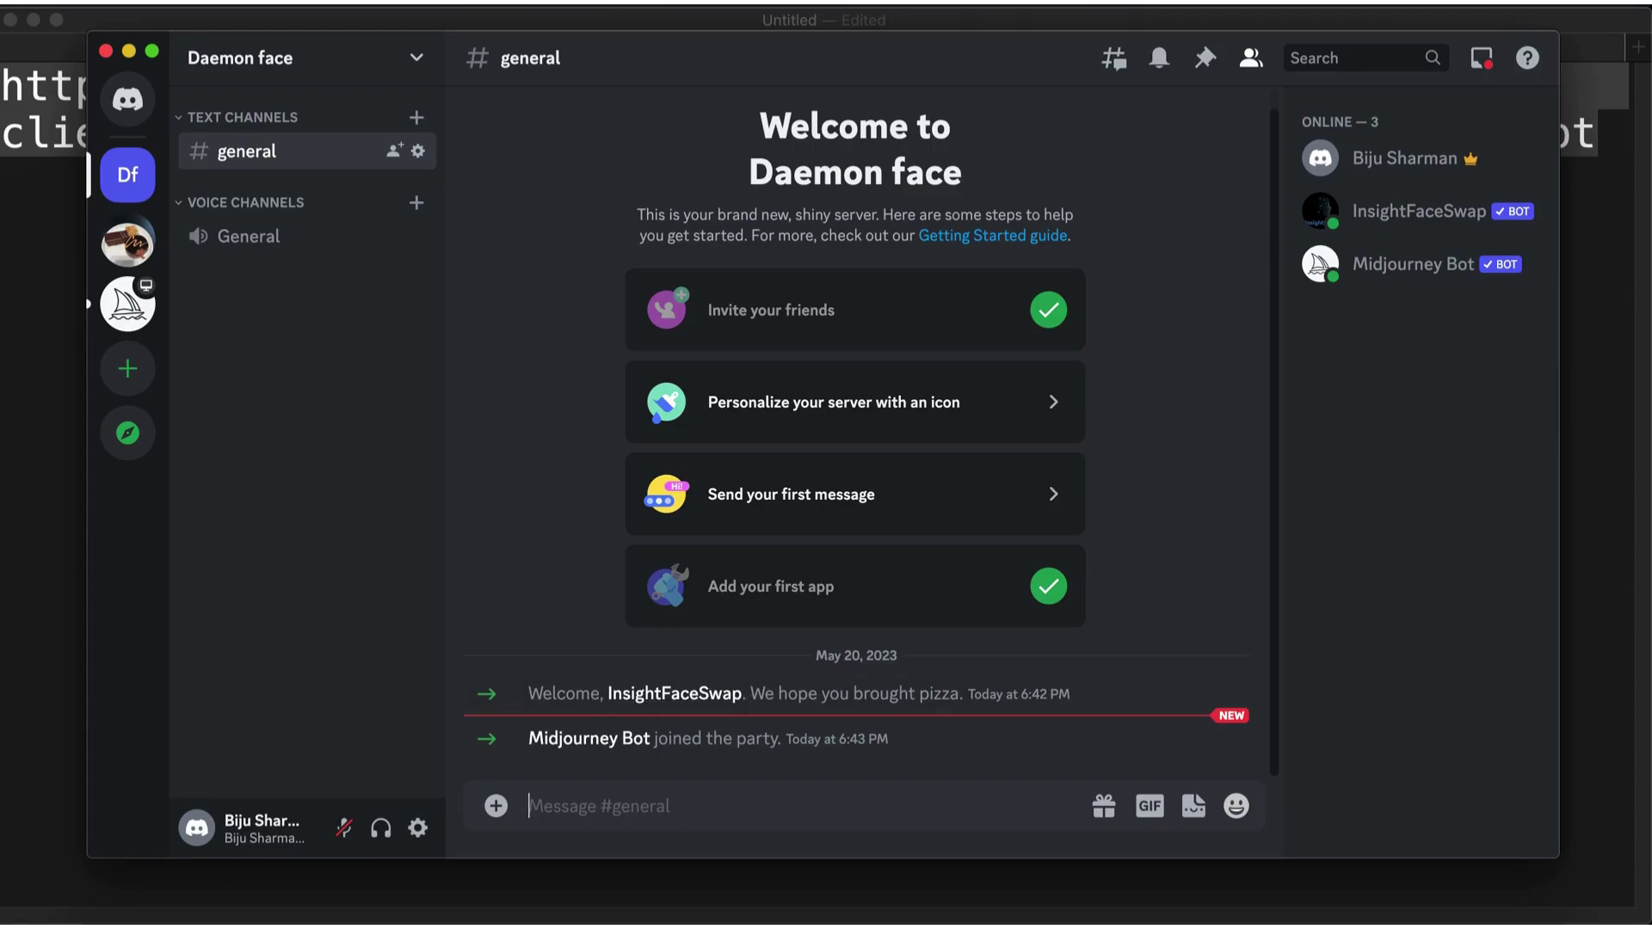
text(/sa)
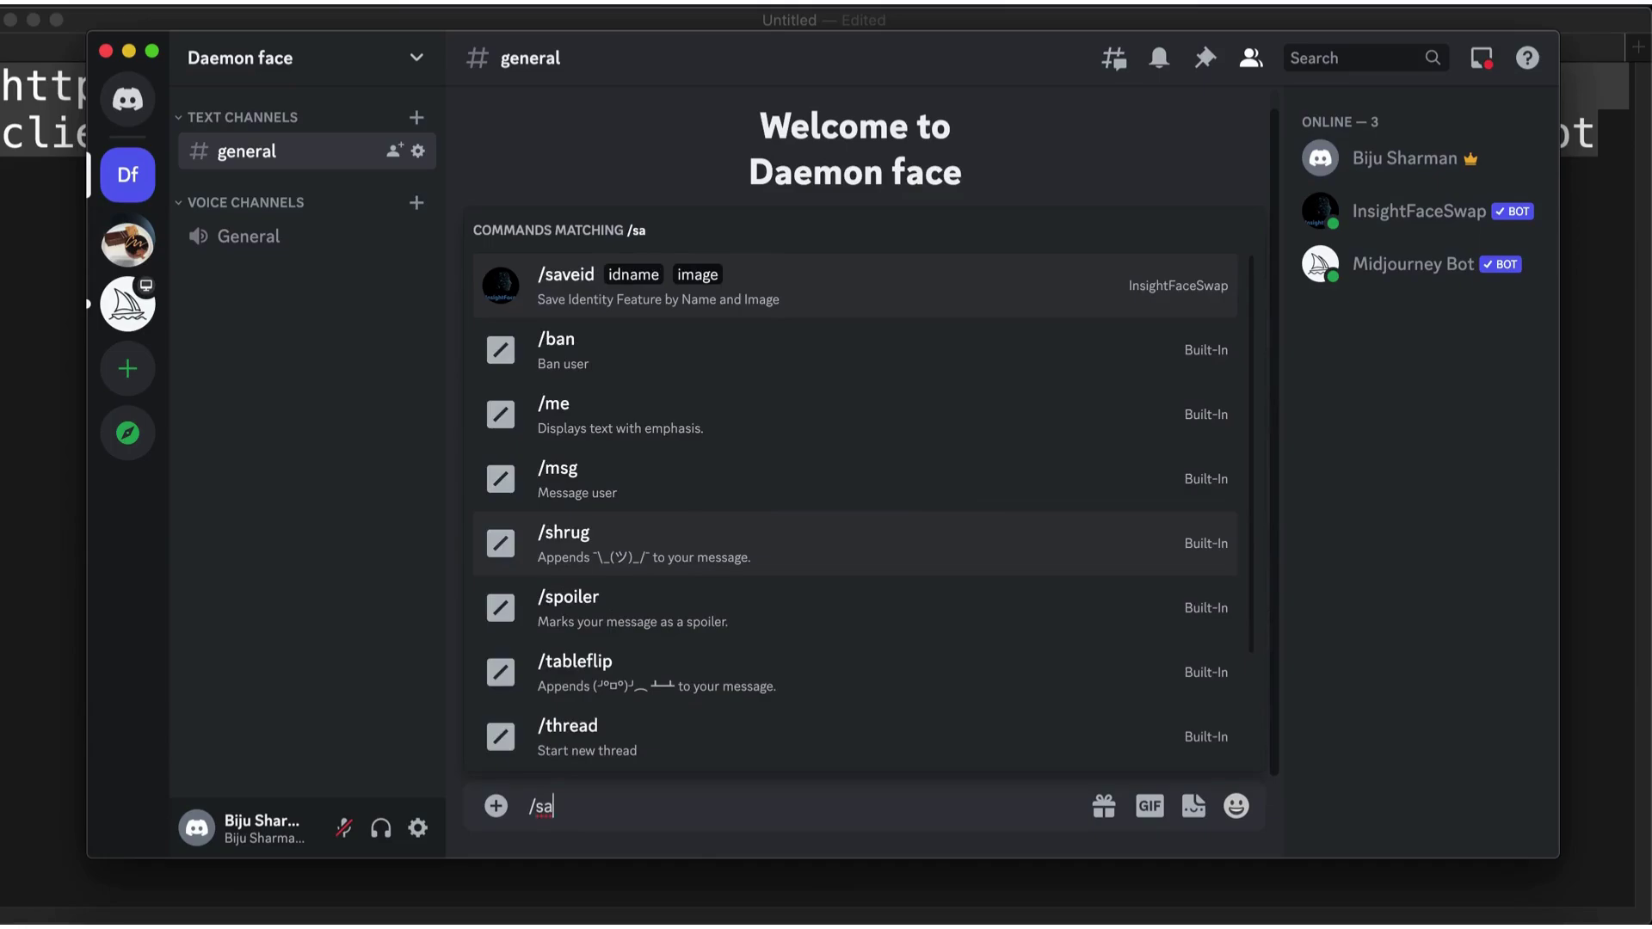
click(562, 286)
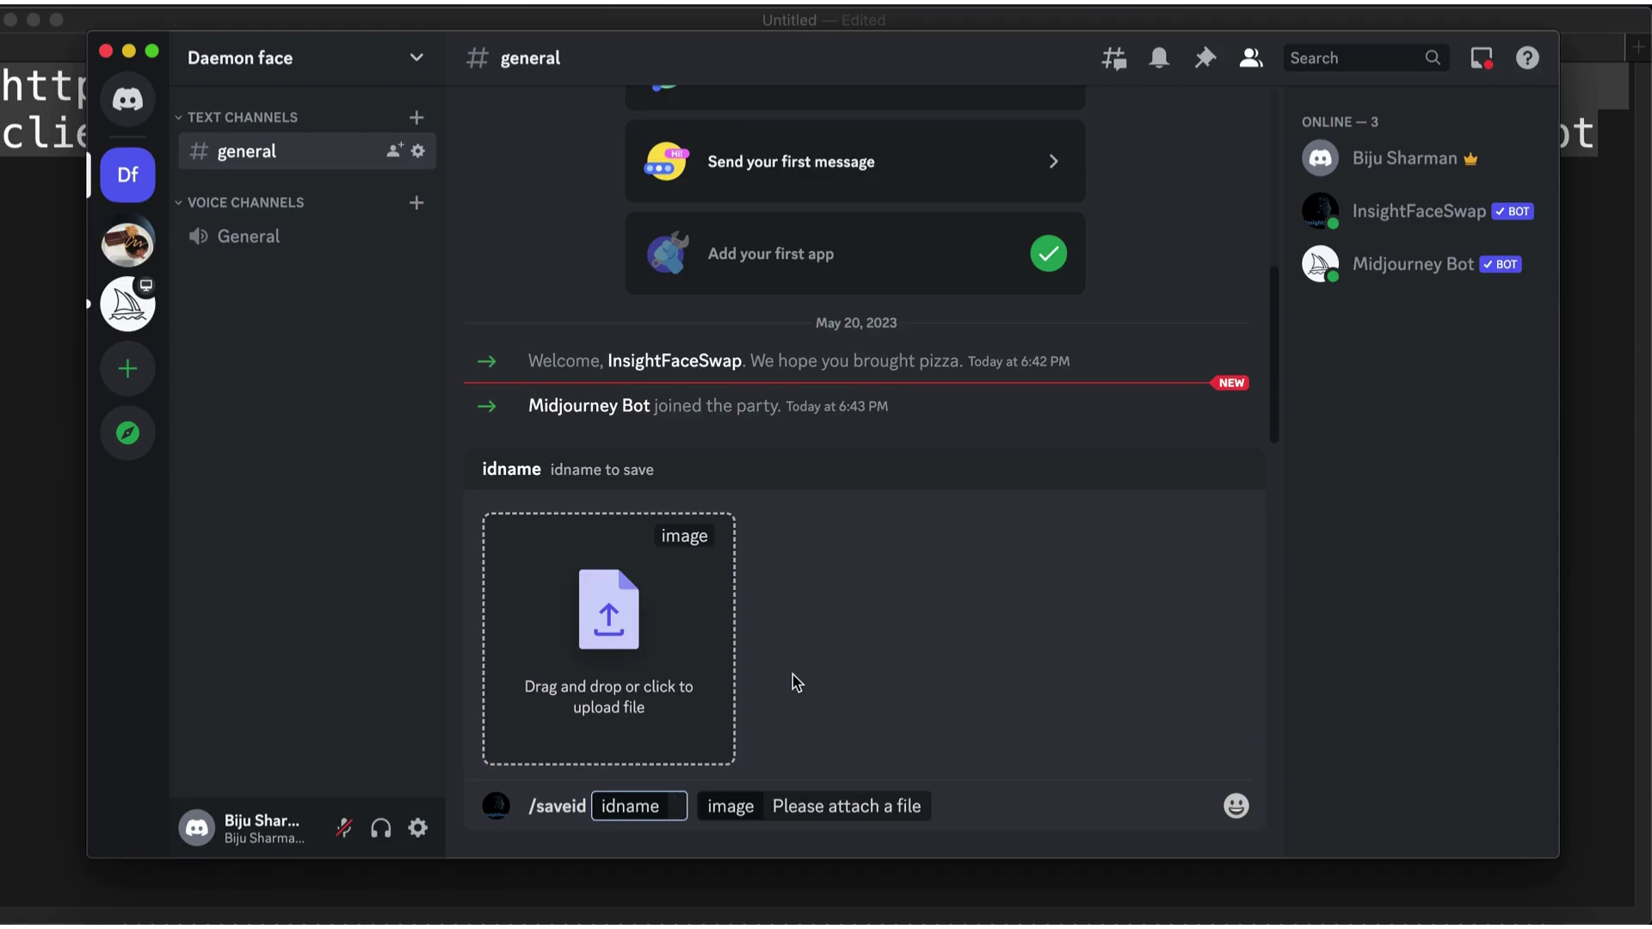
text(Da)
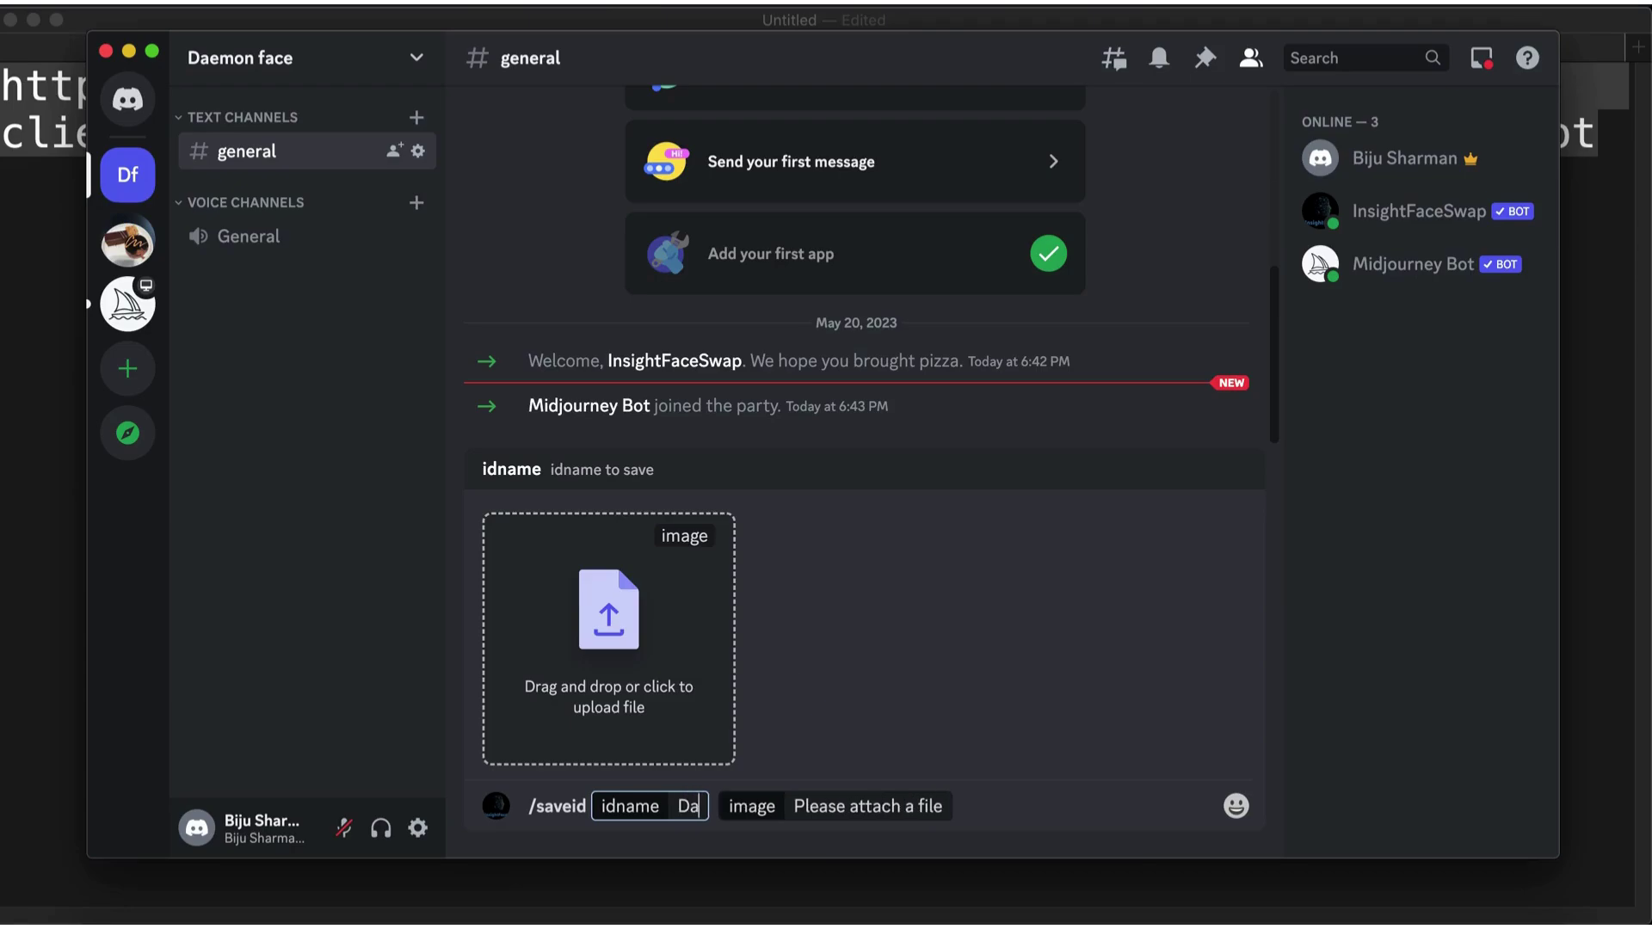
text(emon)
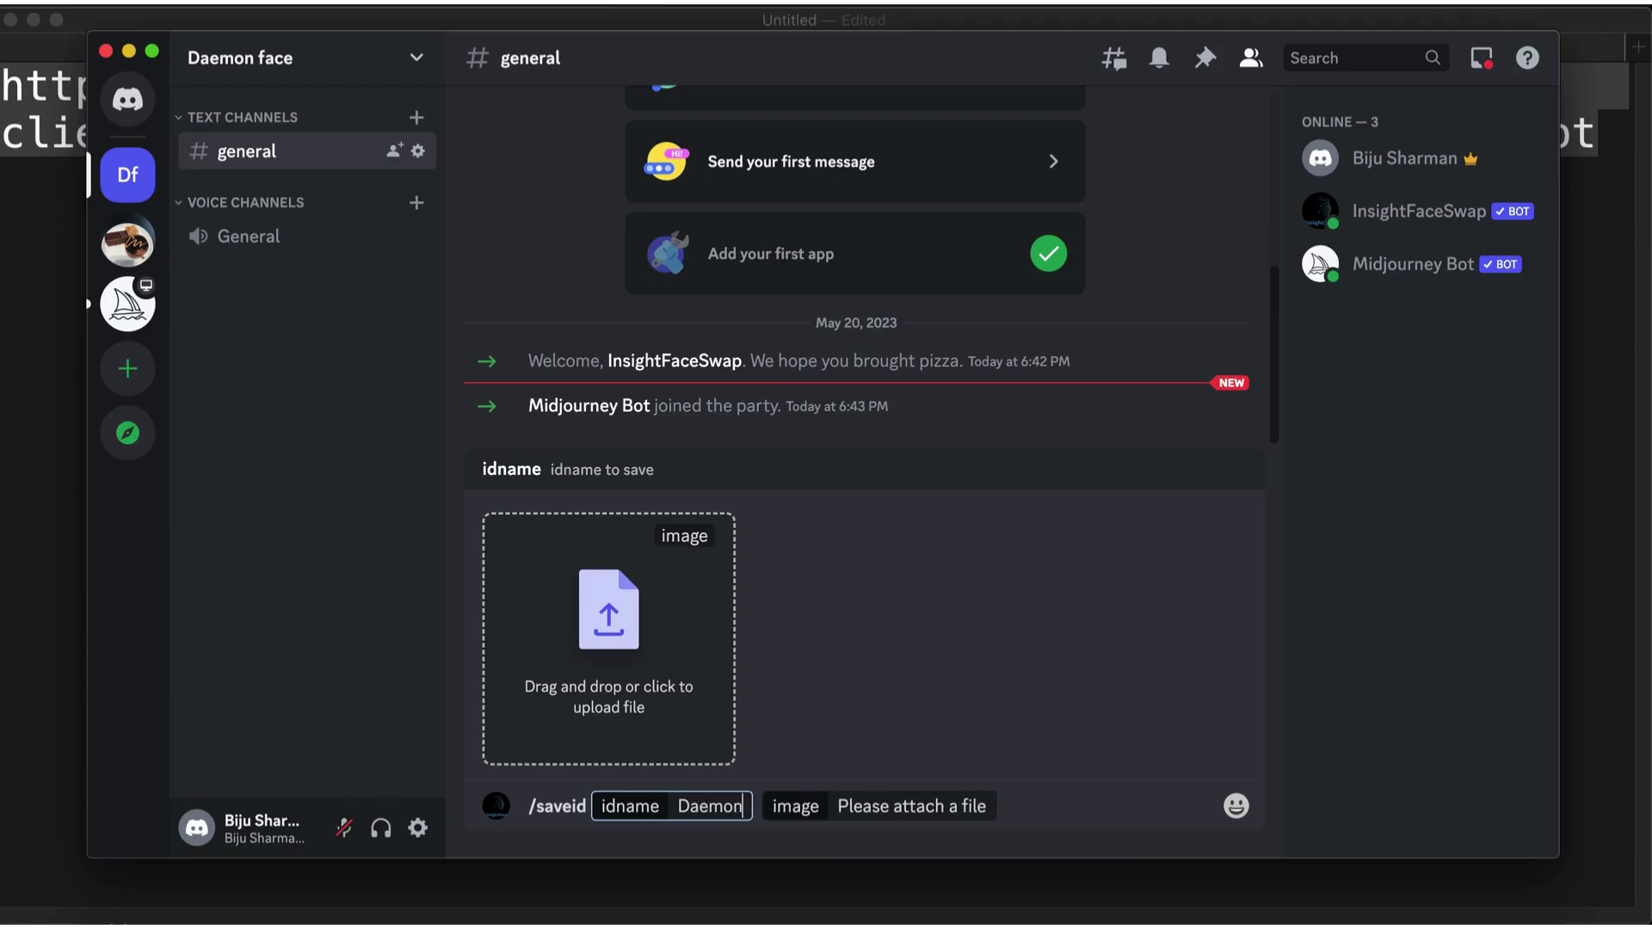
Attach the "the drunkard" JPEG portrait from the Desktop folder as the identity image and submit the /saveid command.
click(921, 805)
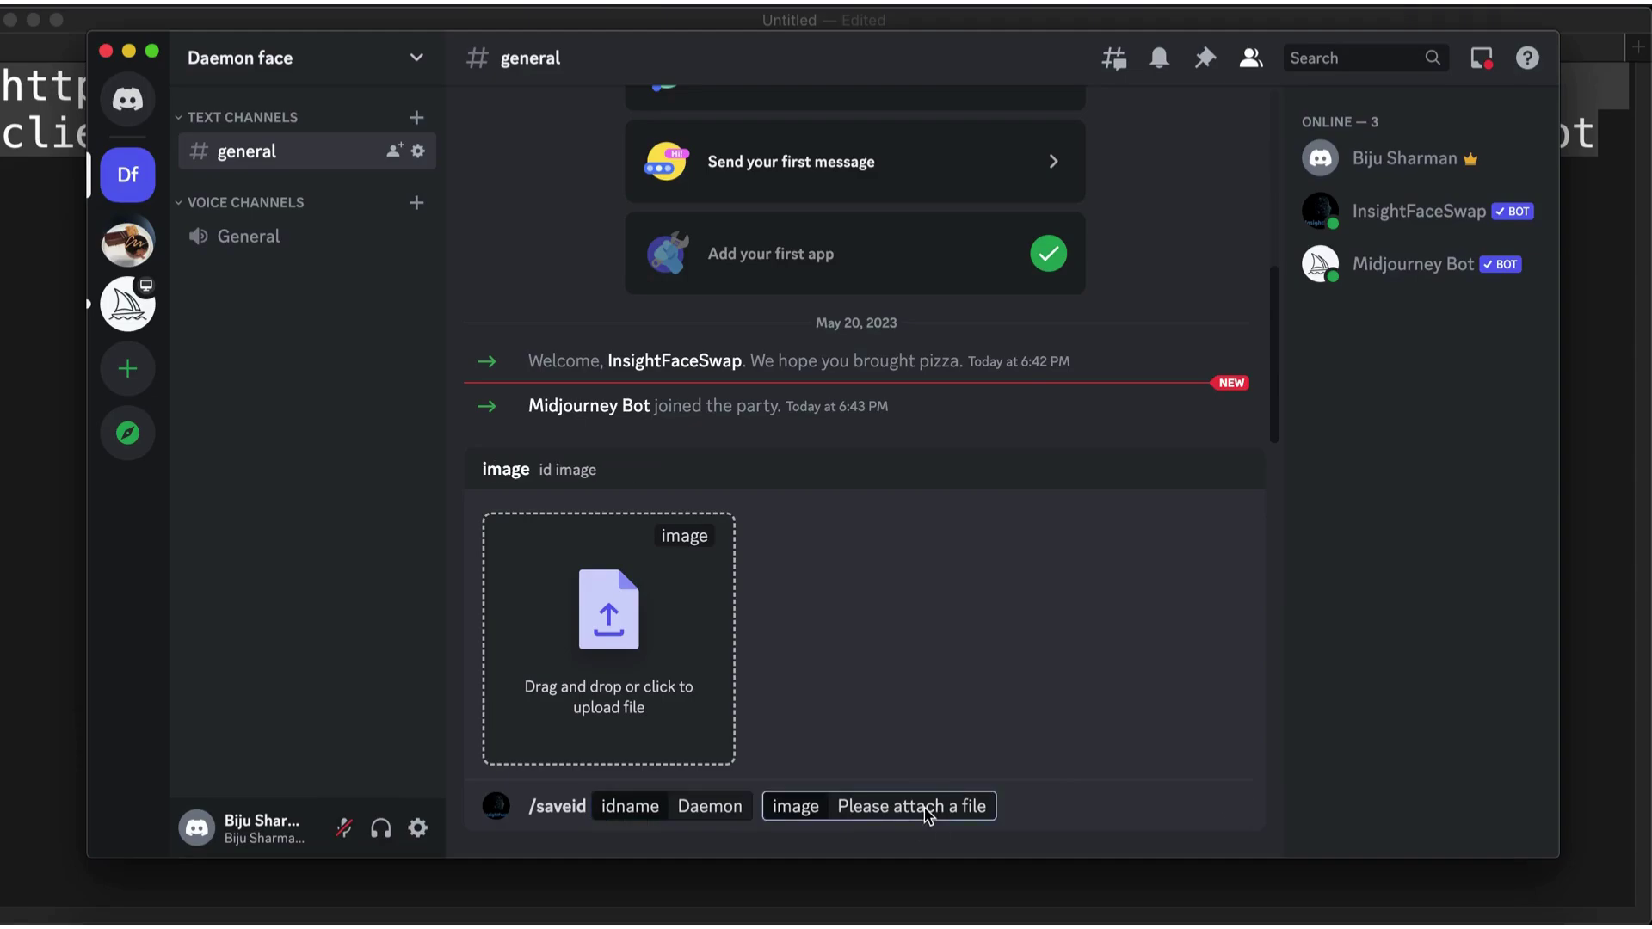
click(621, 635)
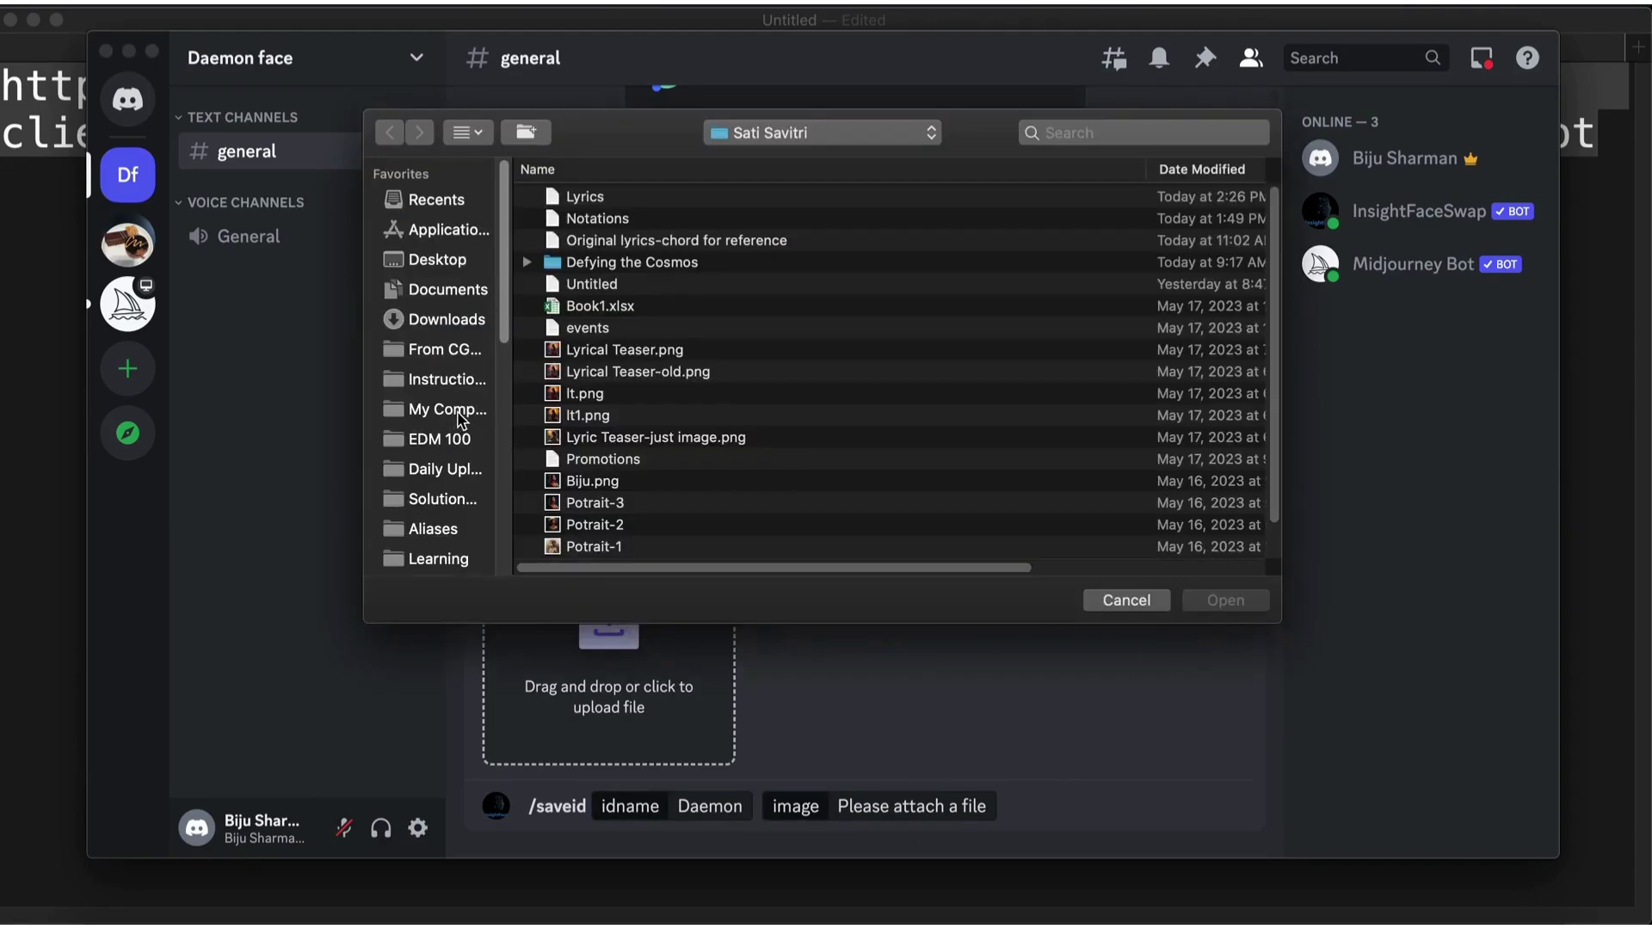
click(439, 263)
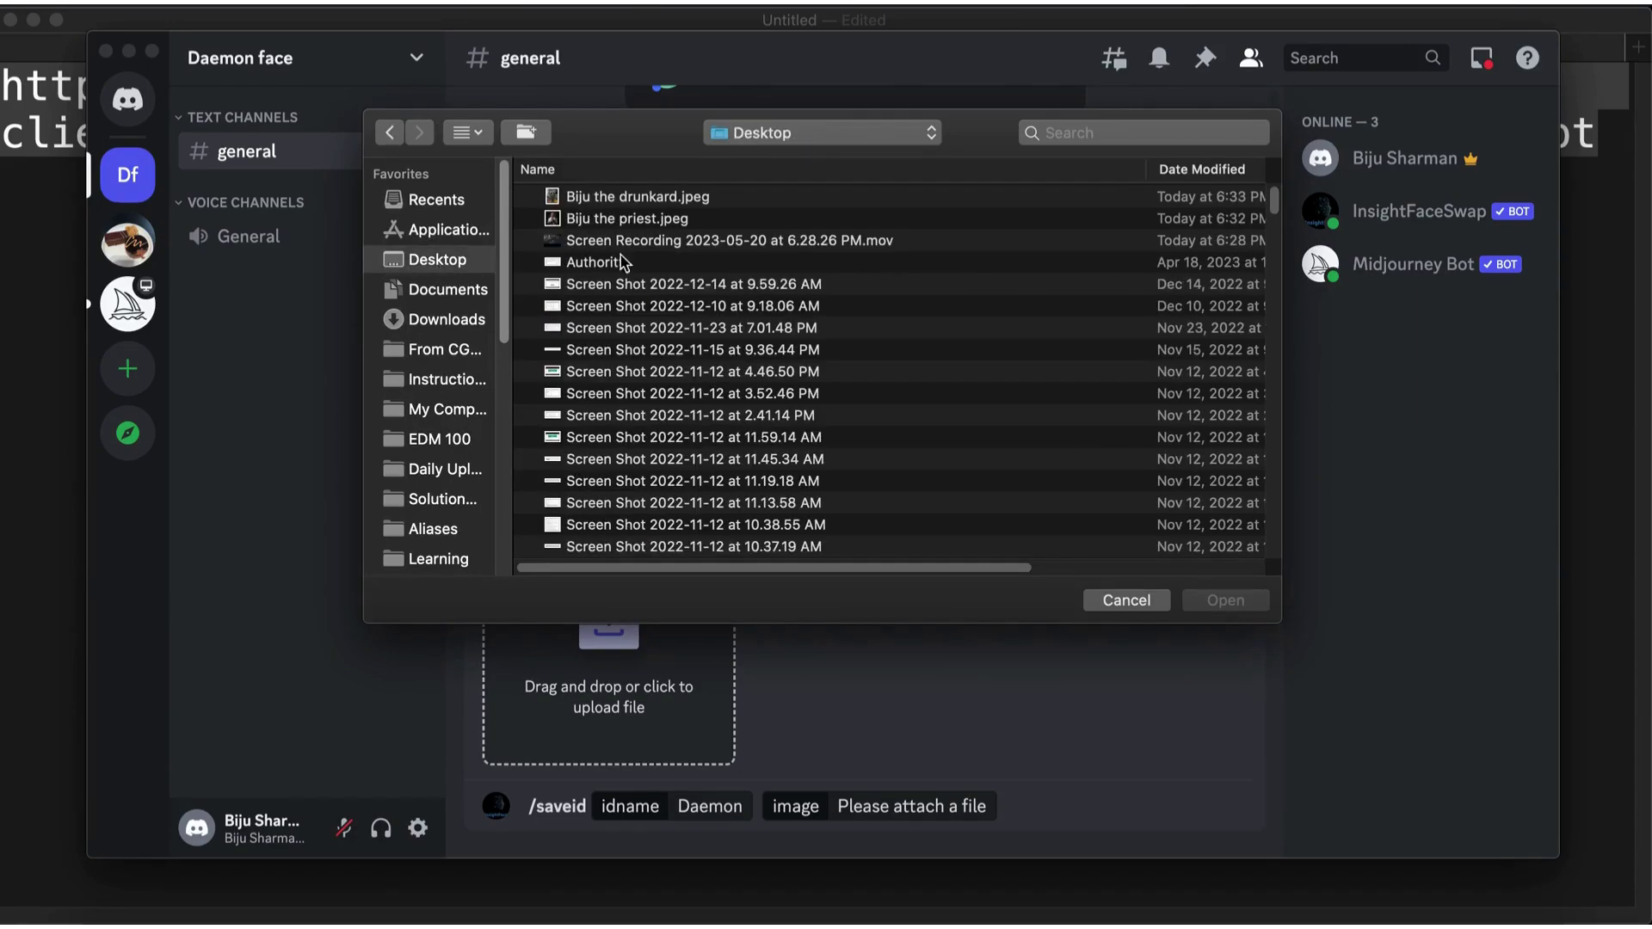
click(664, 200)
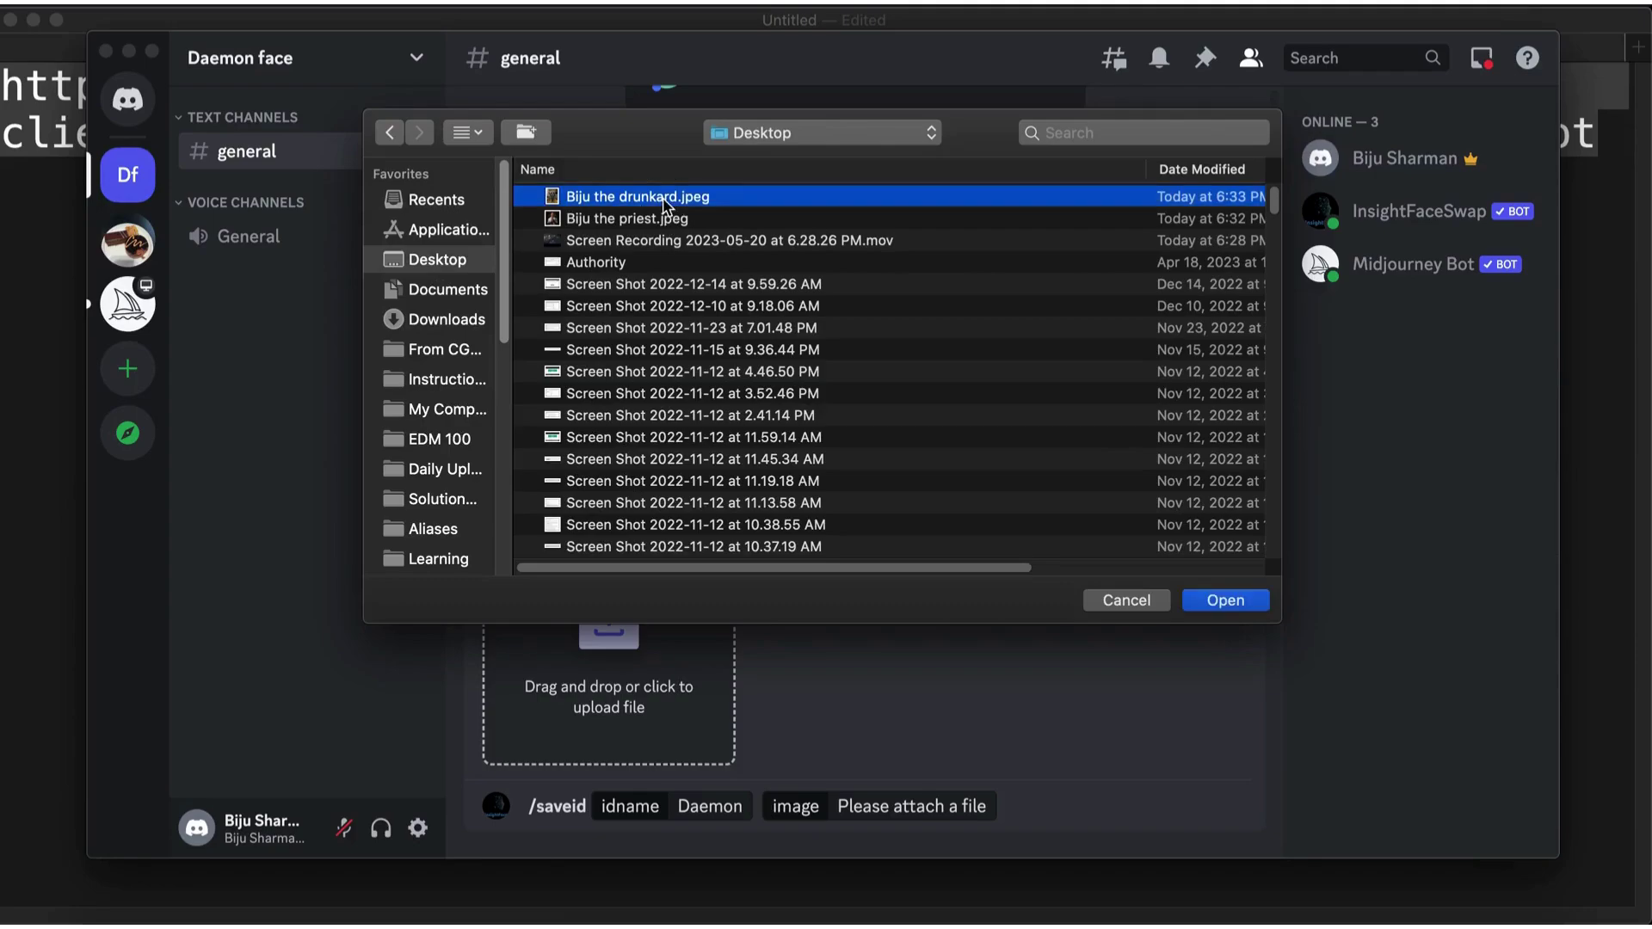
click(1232, 604)
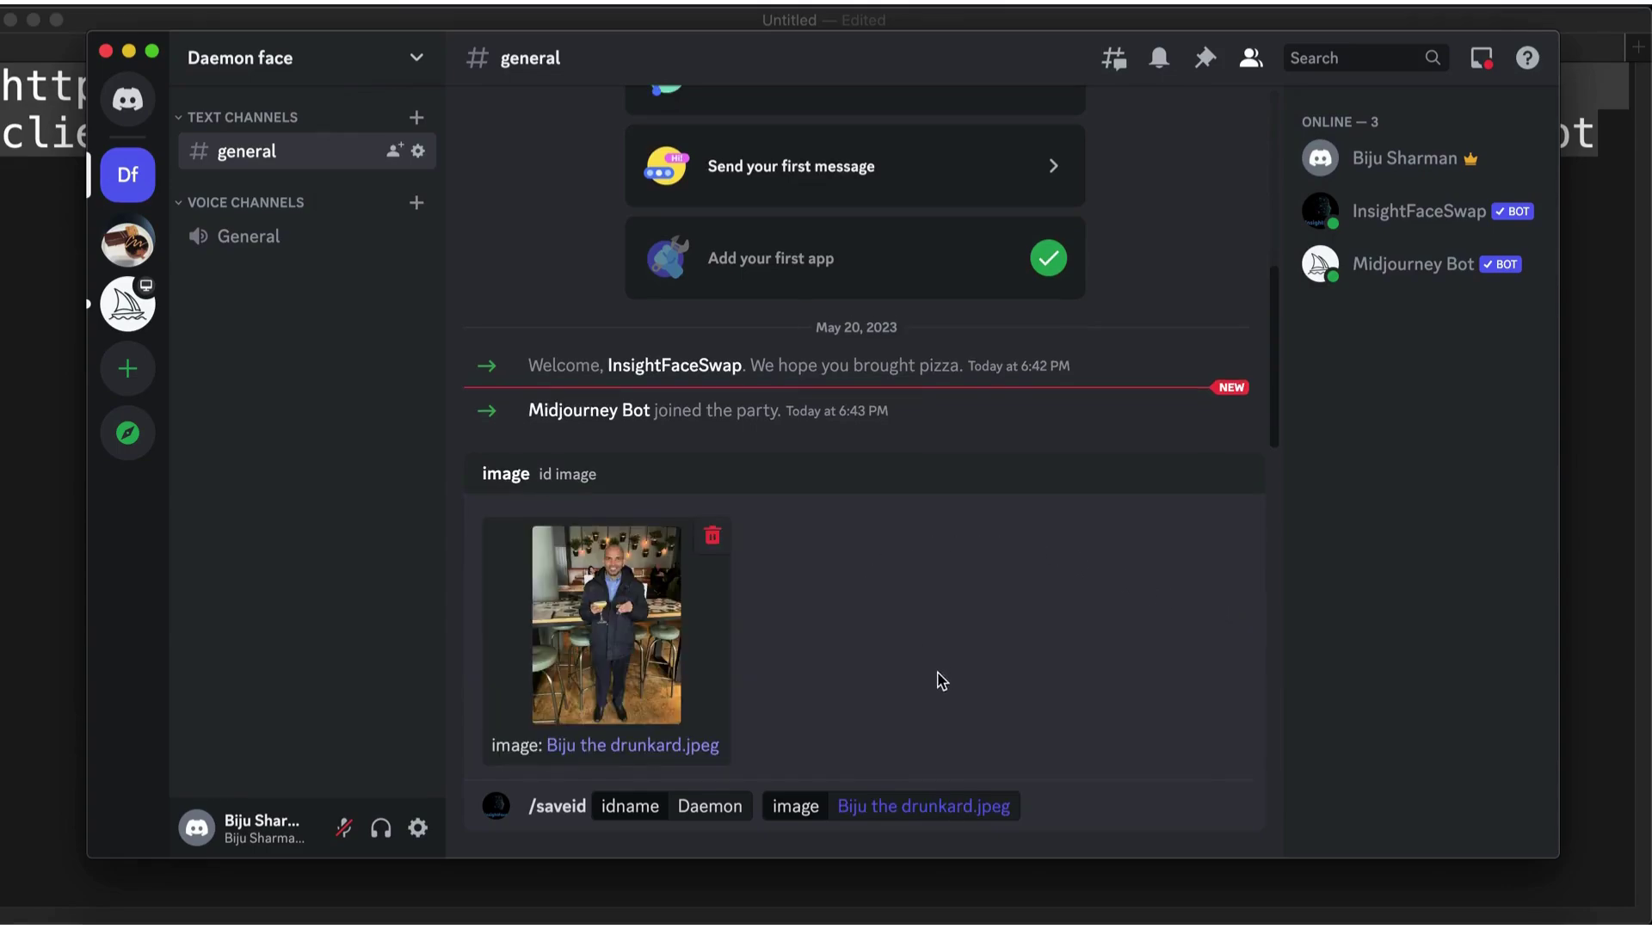
click(1053, 803)
key(Return)
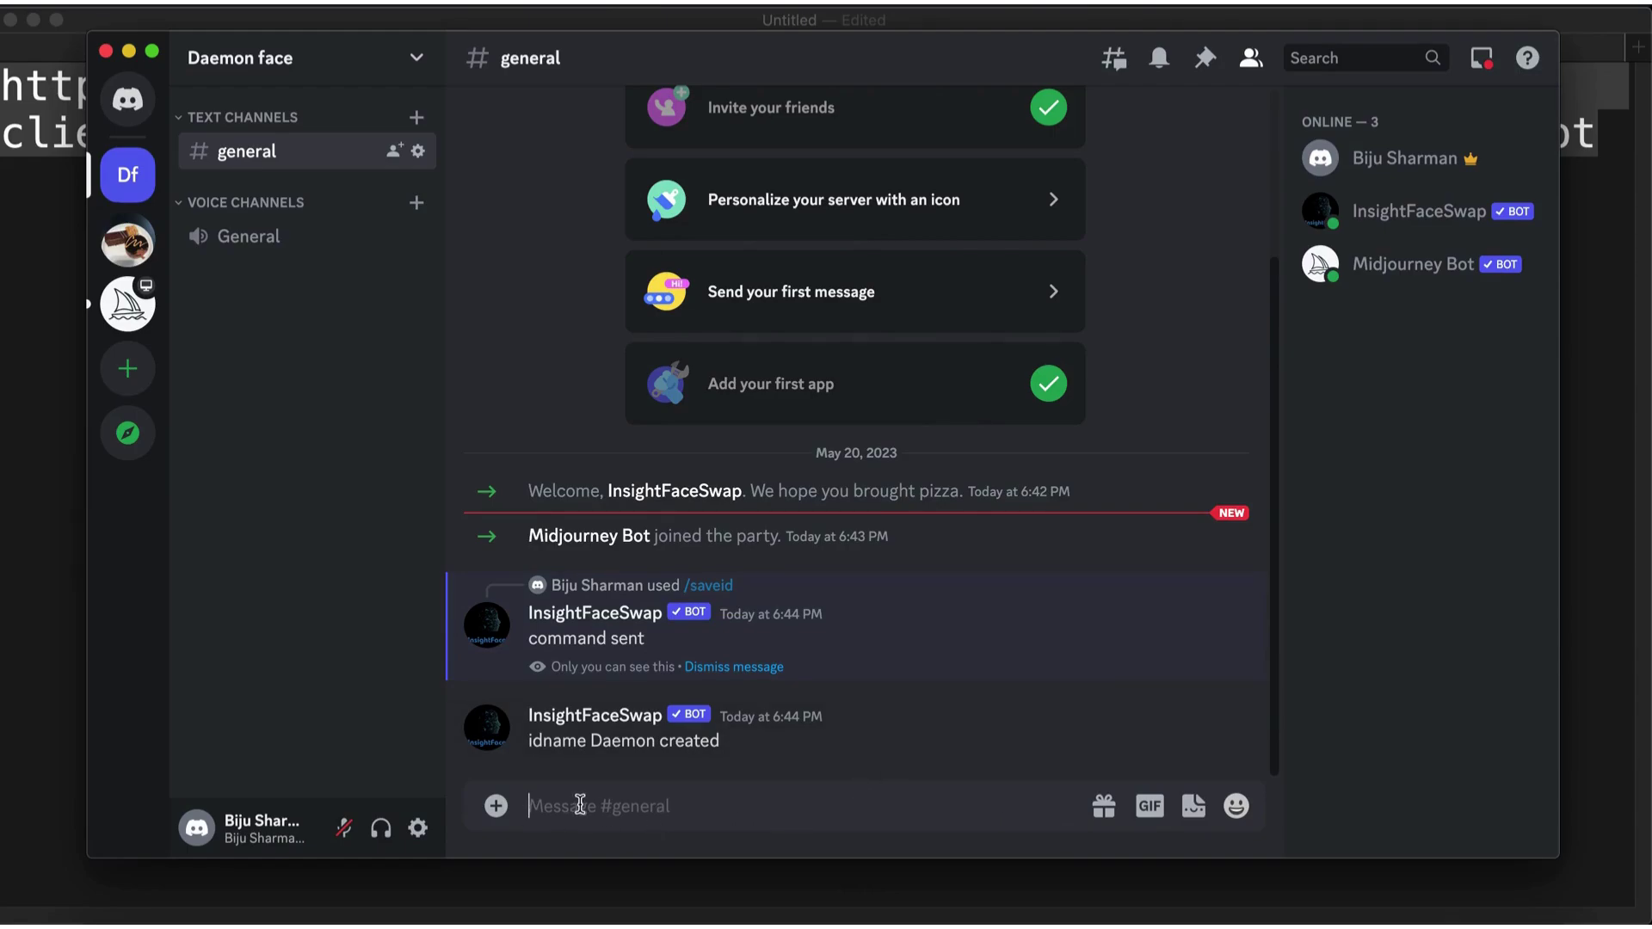
Generate Midjourney images with the /imagine prompt "Daemon, hell in the background, scary".
text(/imagi)
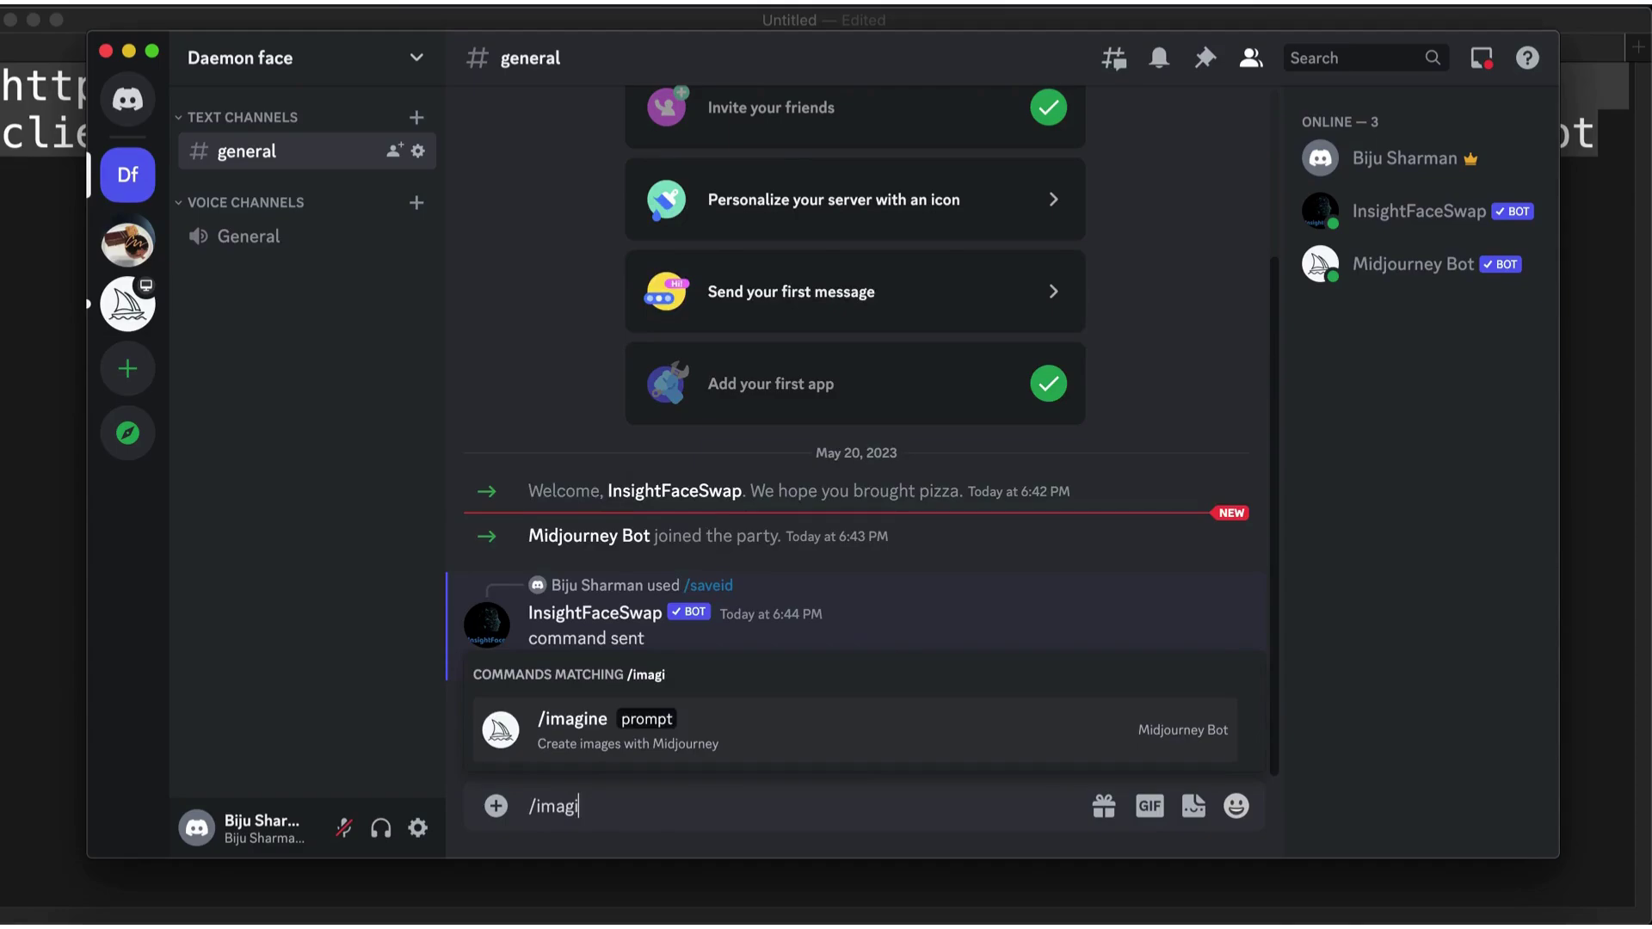
key(Tab)
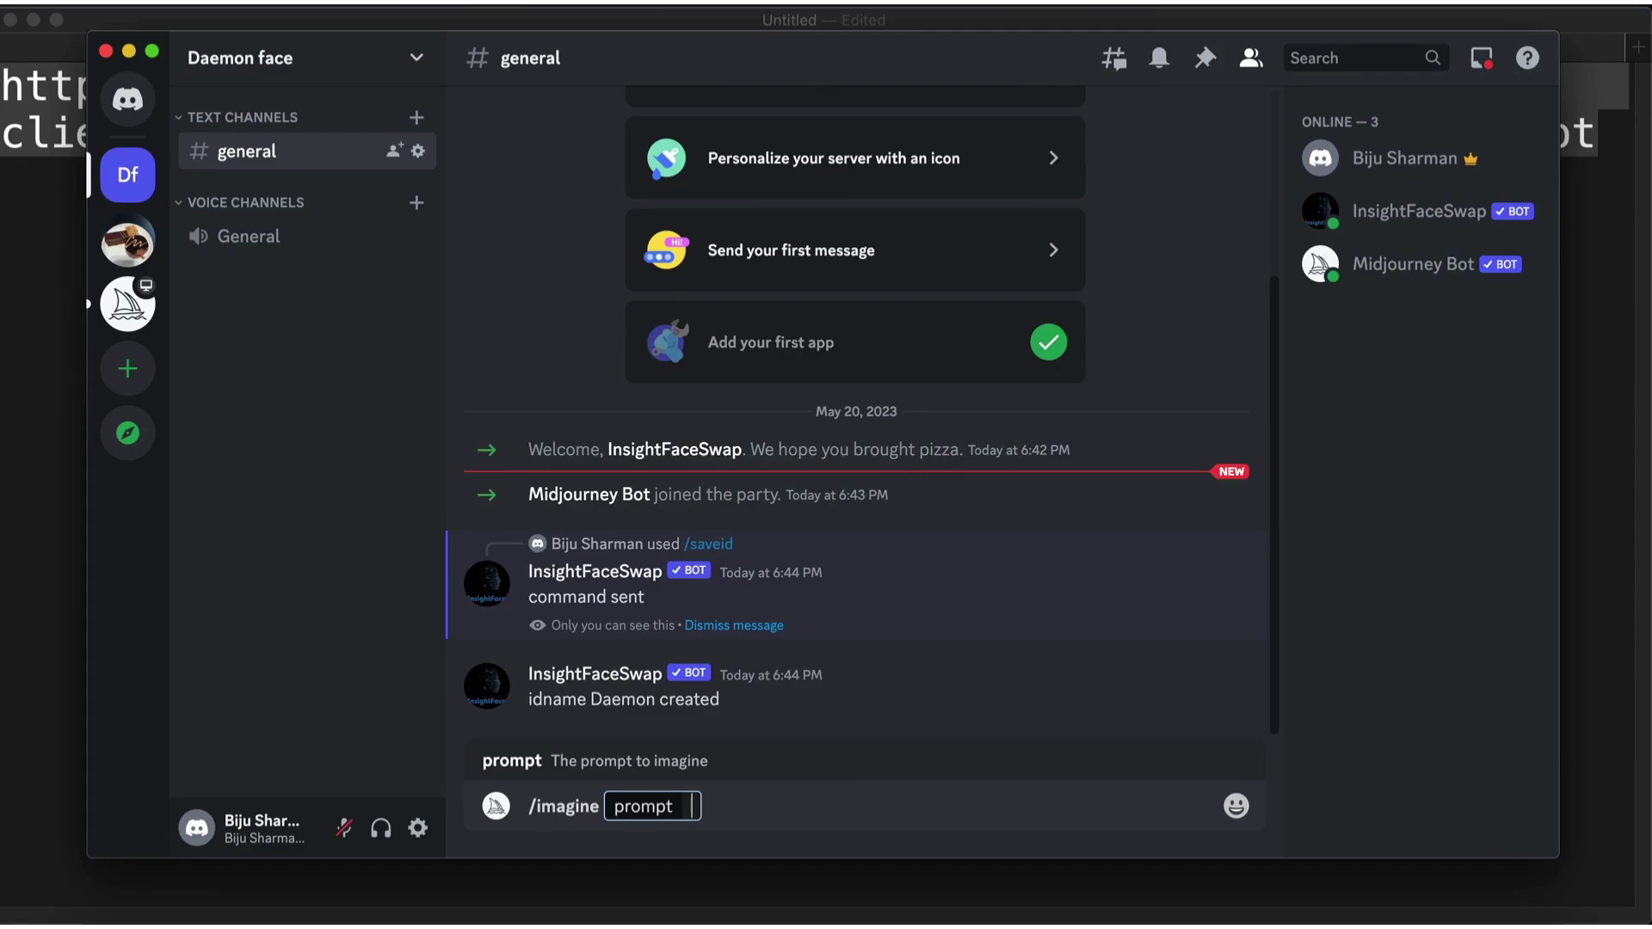
text(Daem)
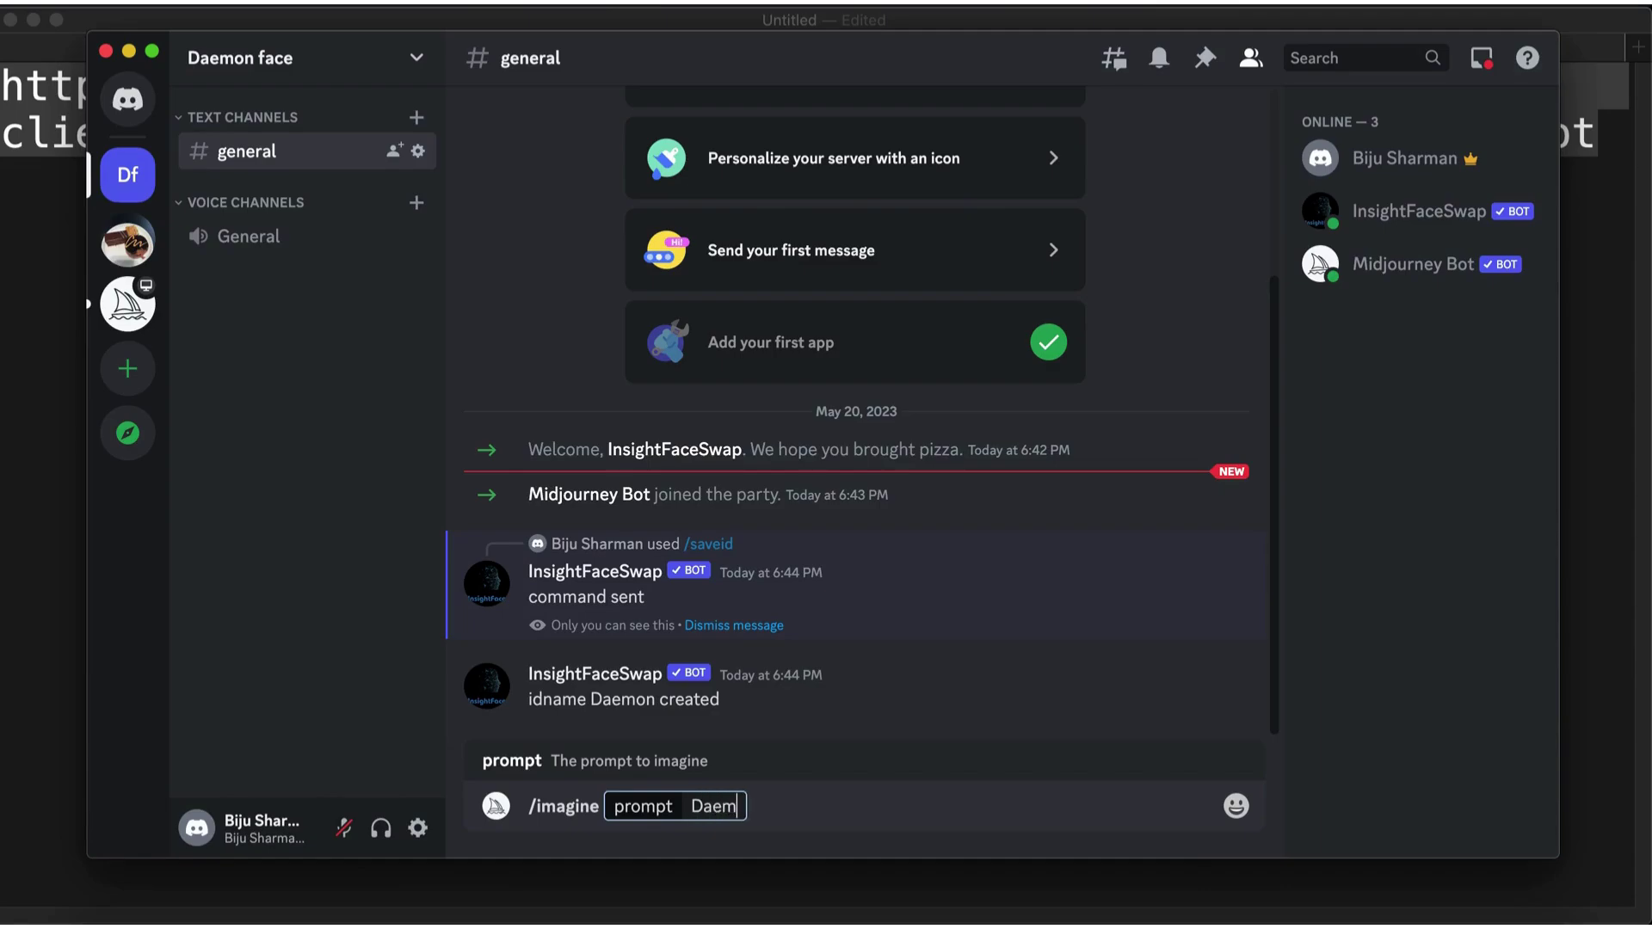
text(on)
text(,)
text(he)
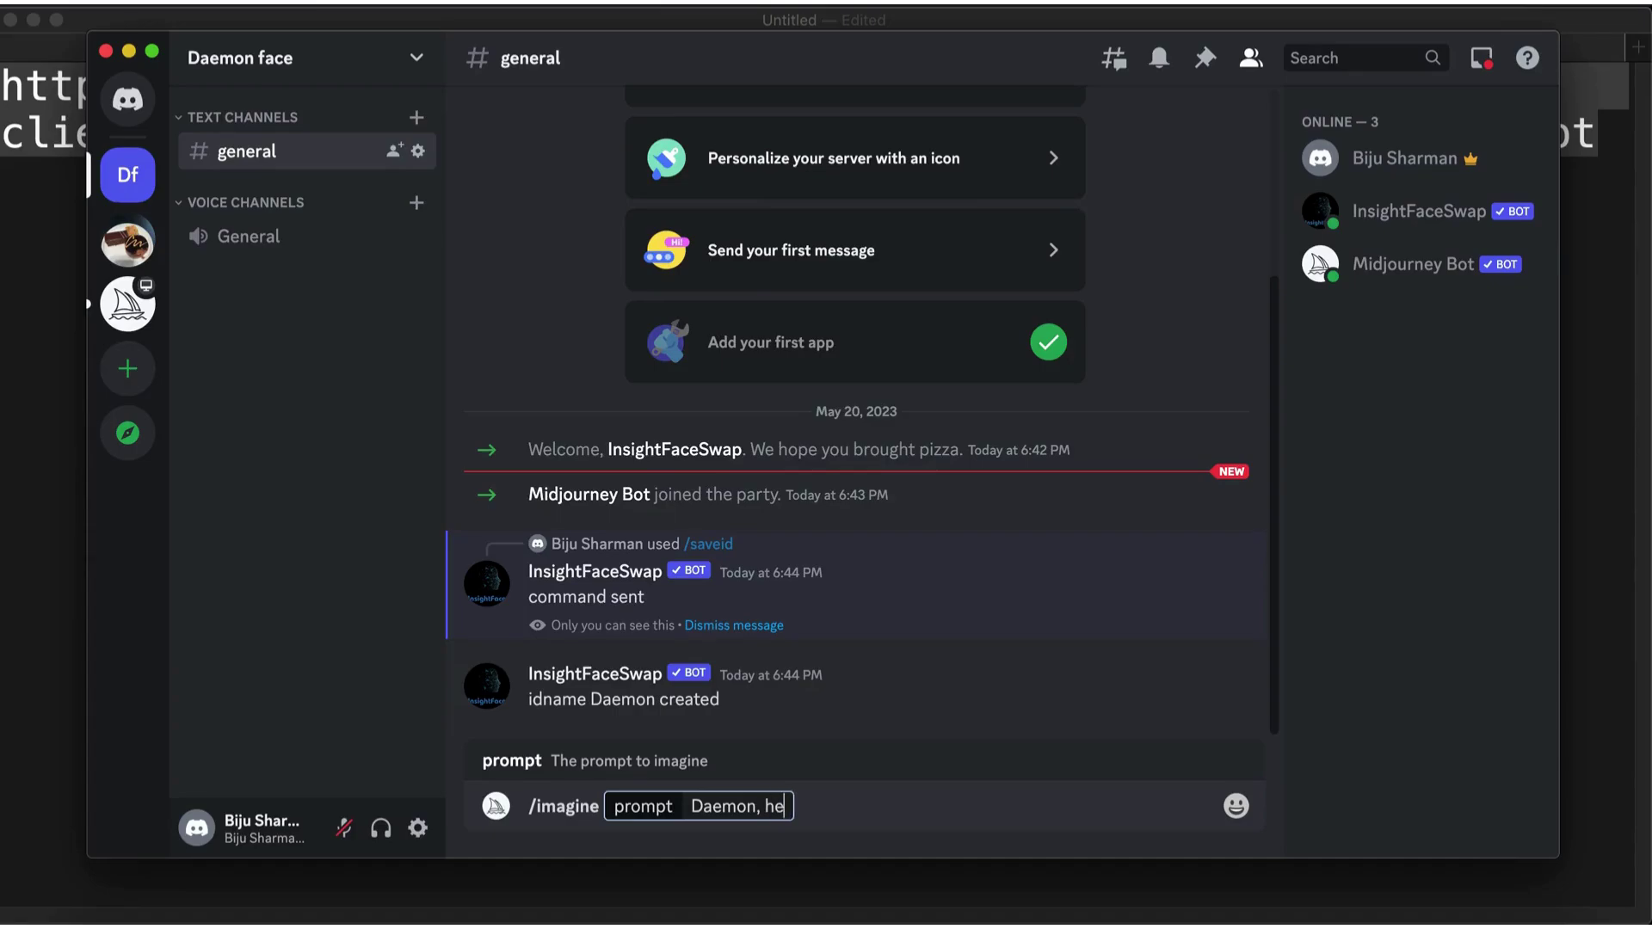
text(ll in the)
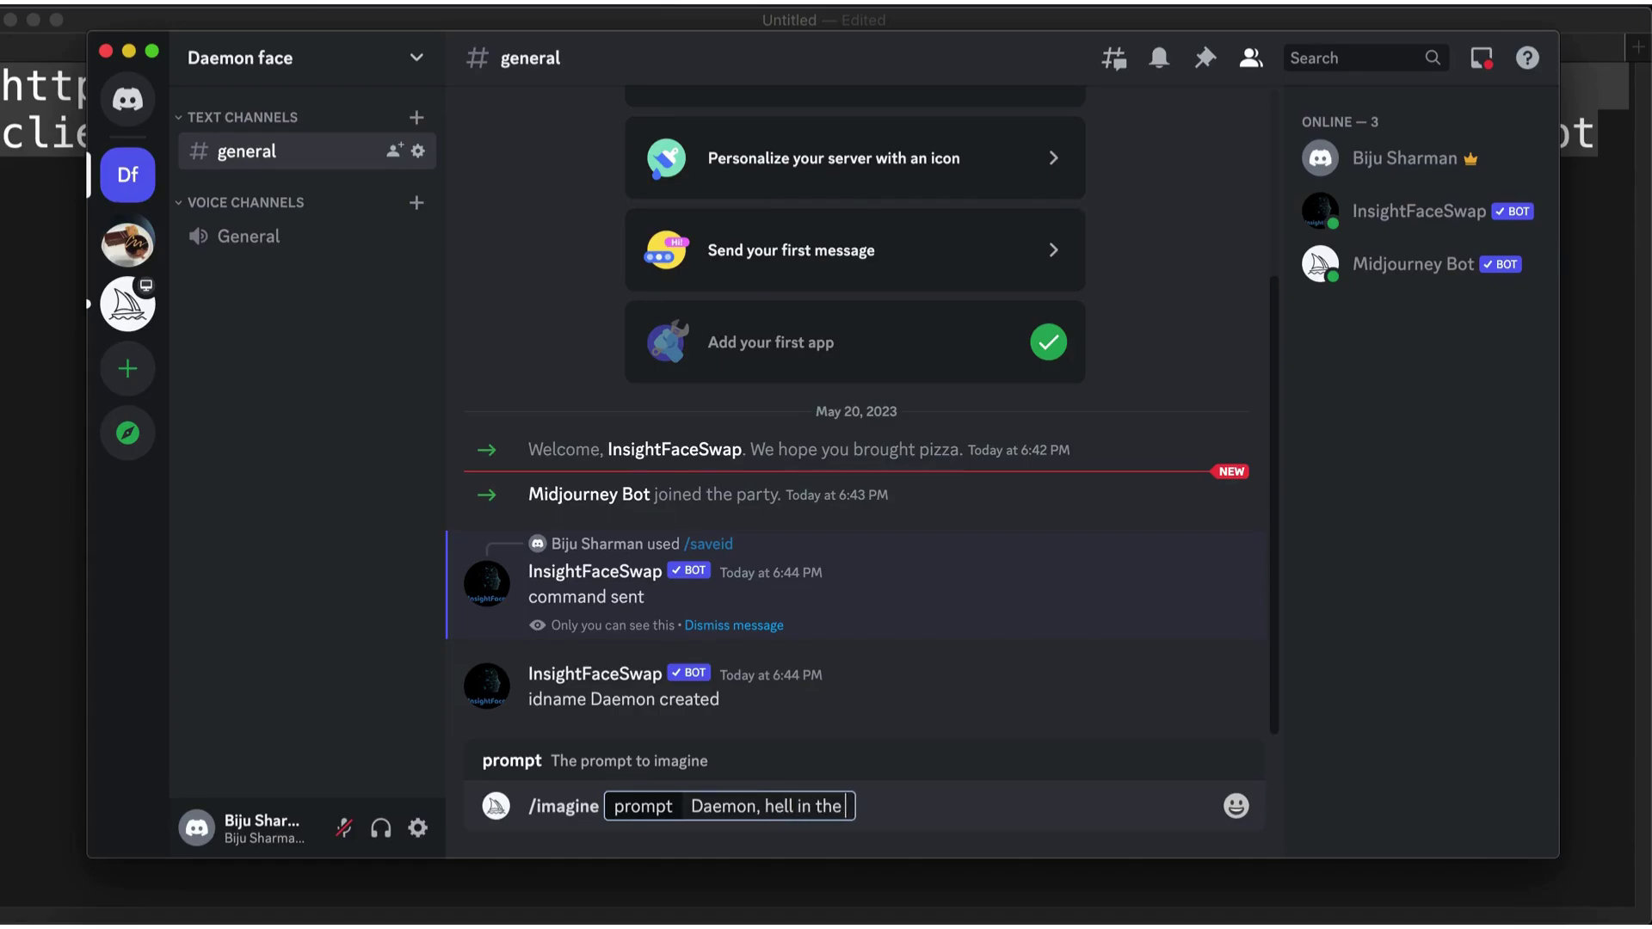
text( backg)
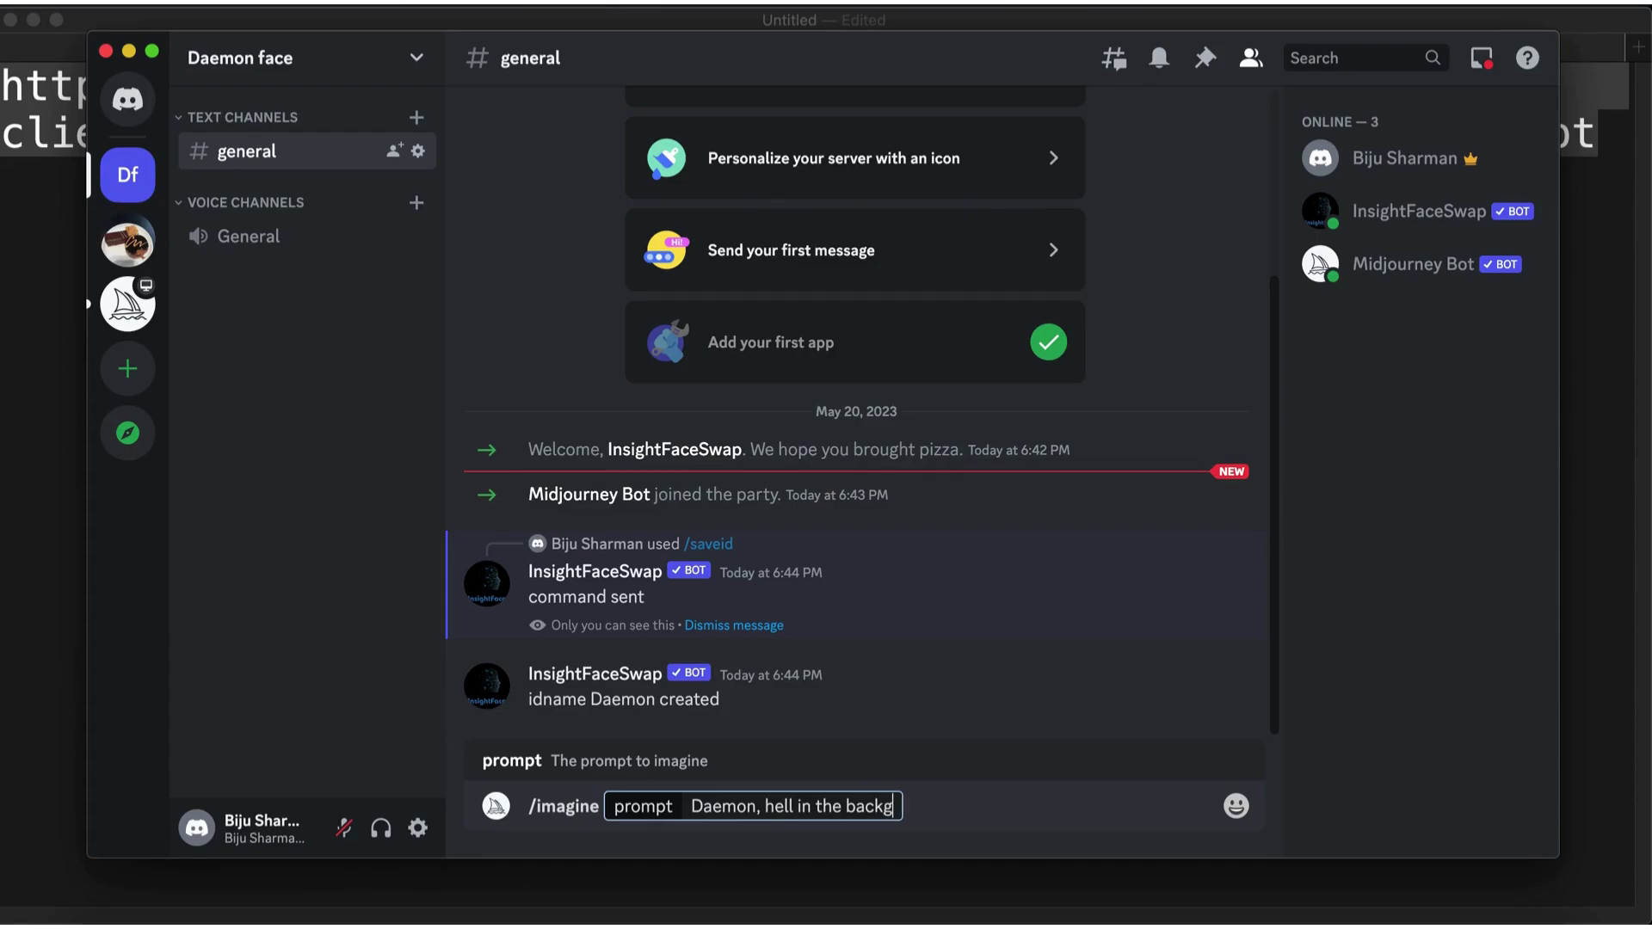
text(round,)
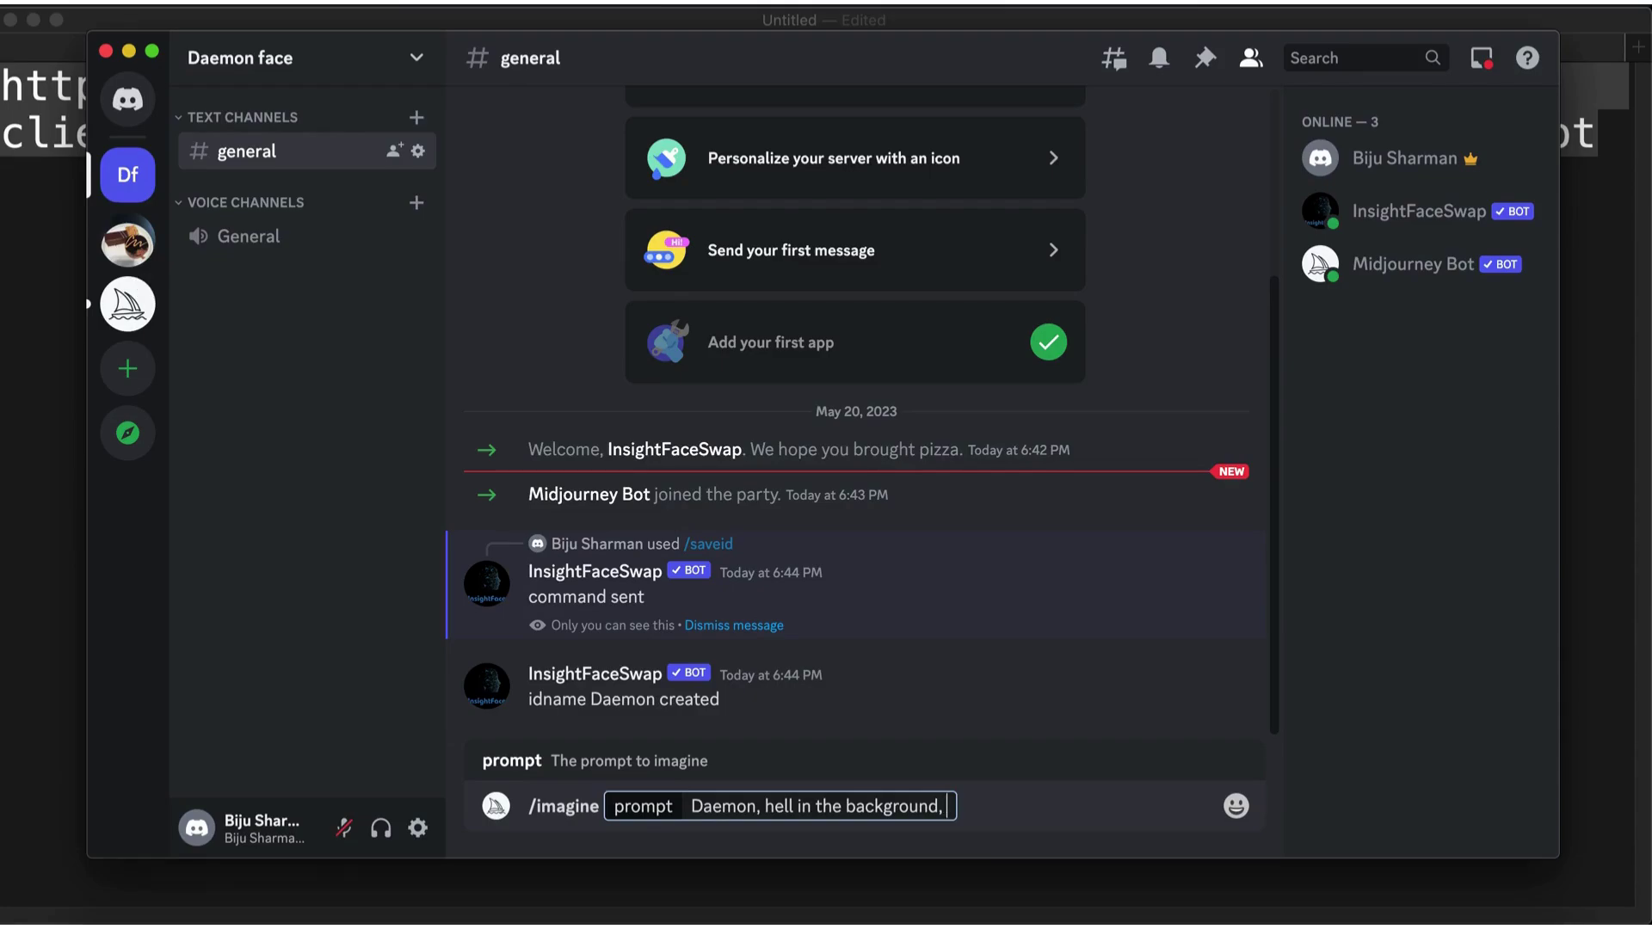
text(scary)
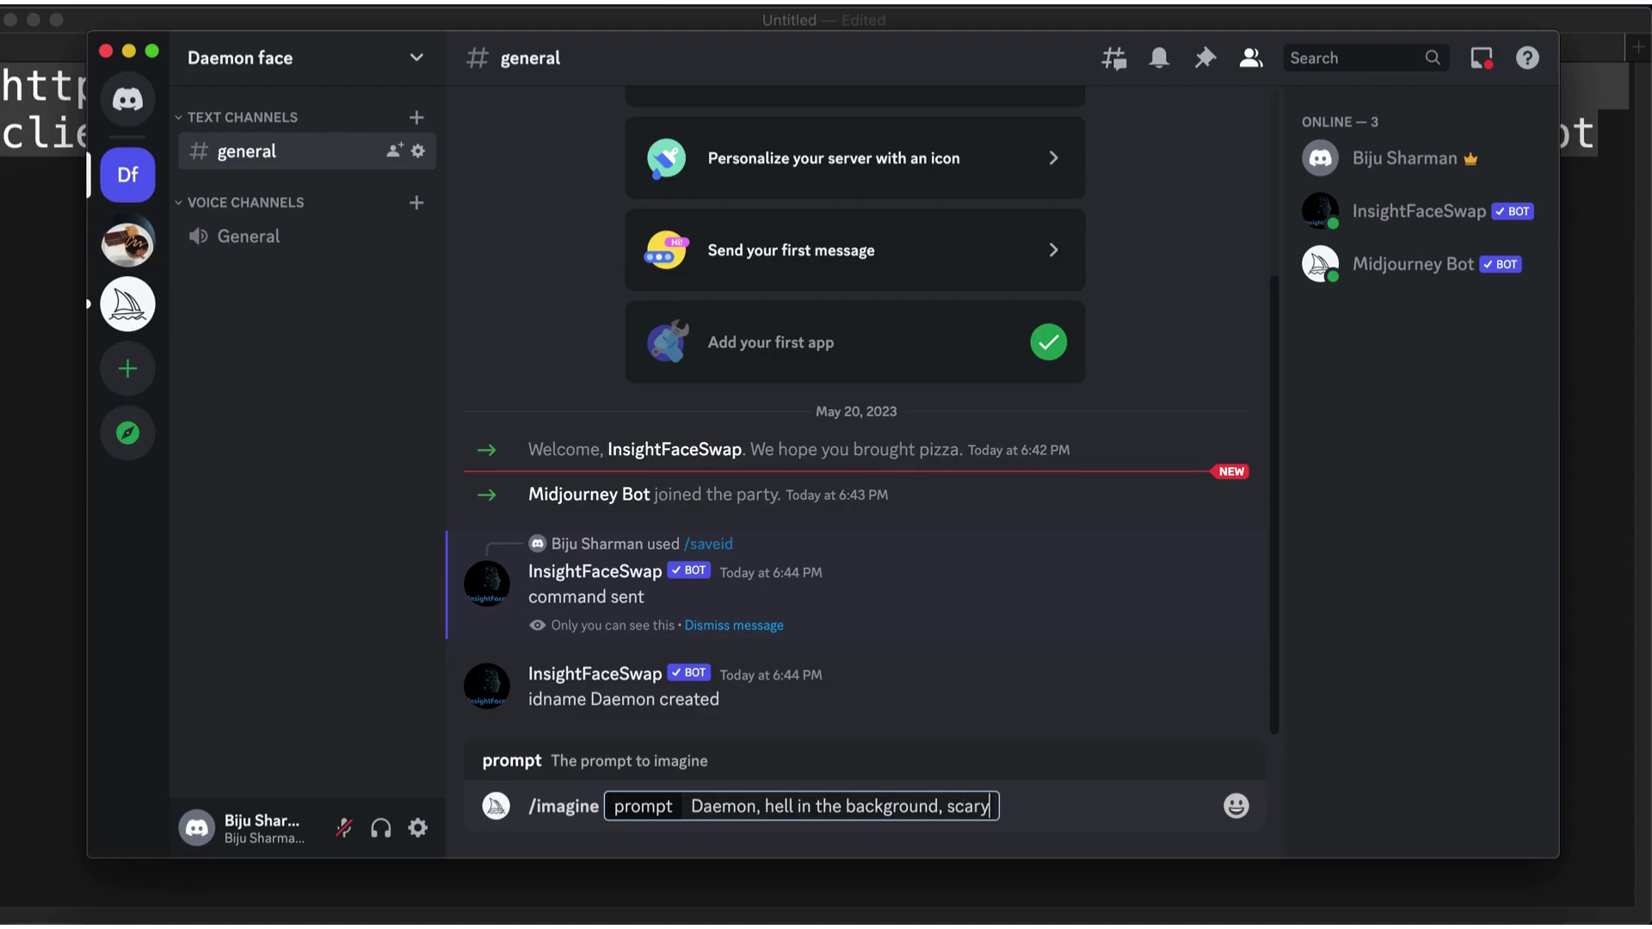
key(Return)
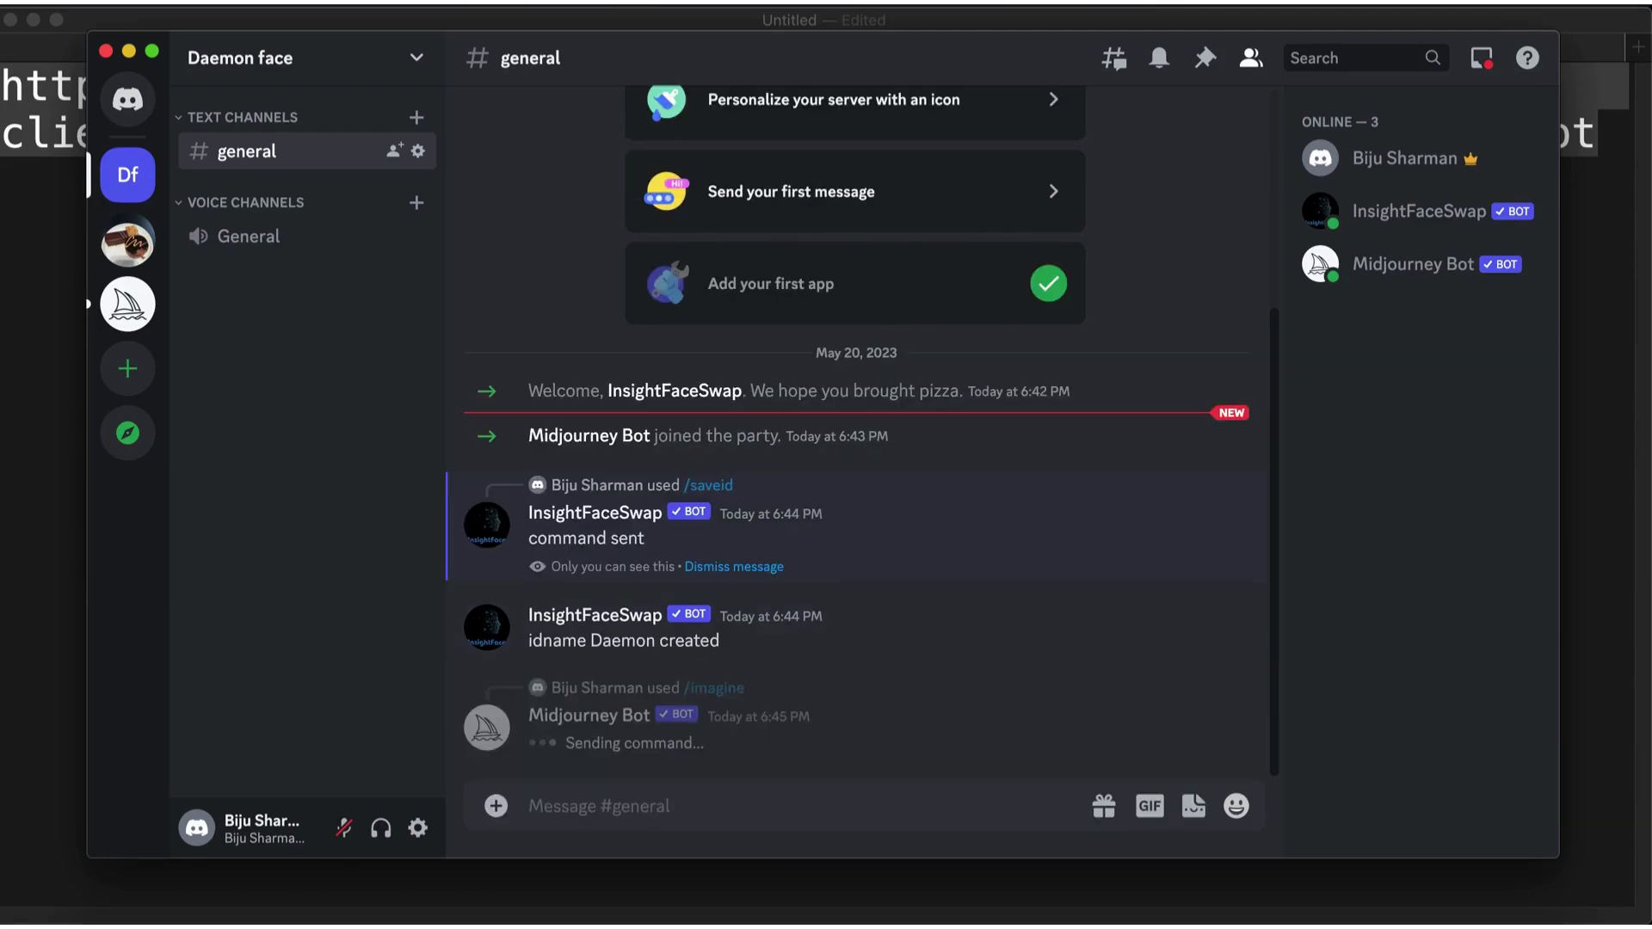
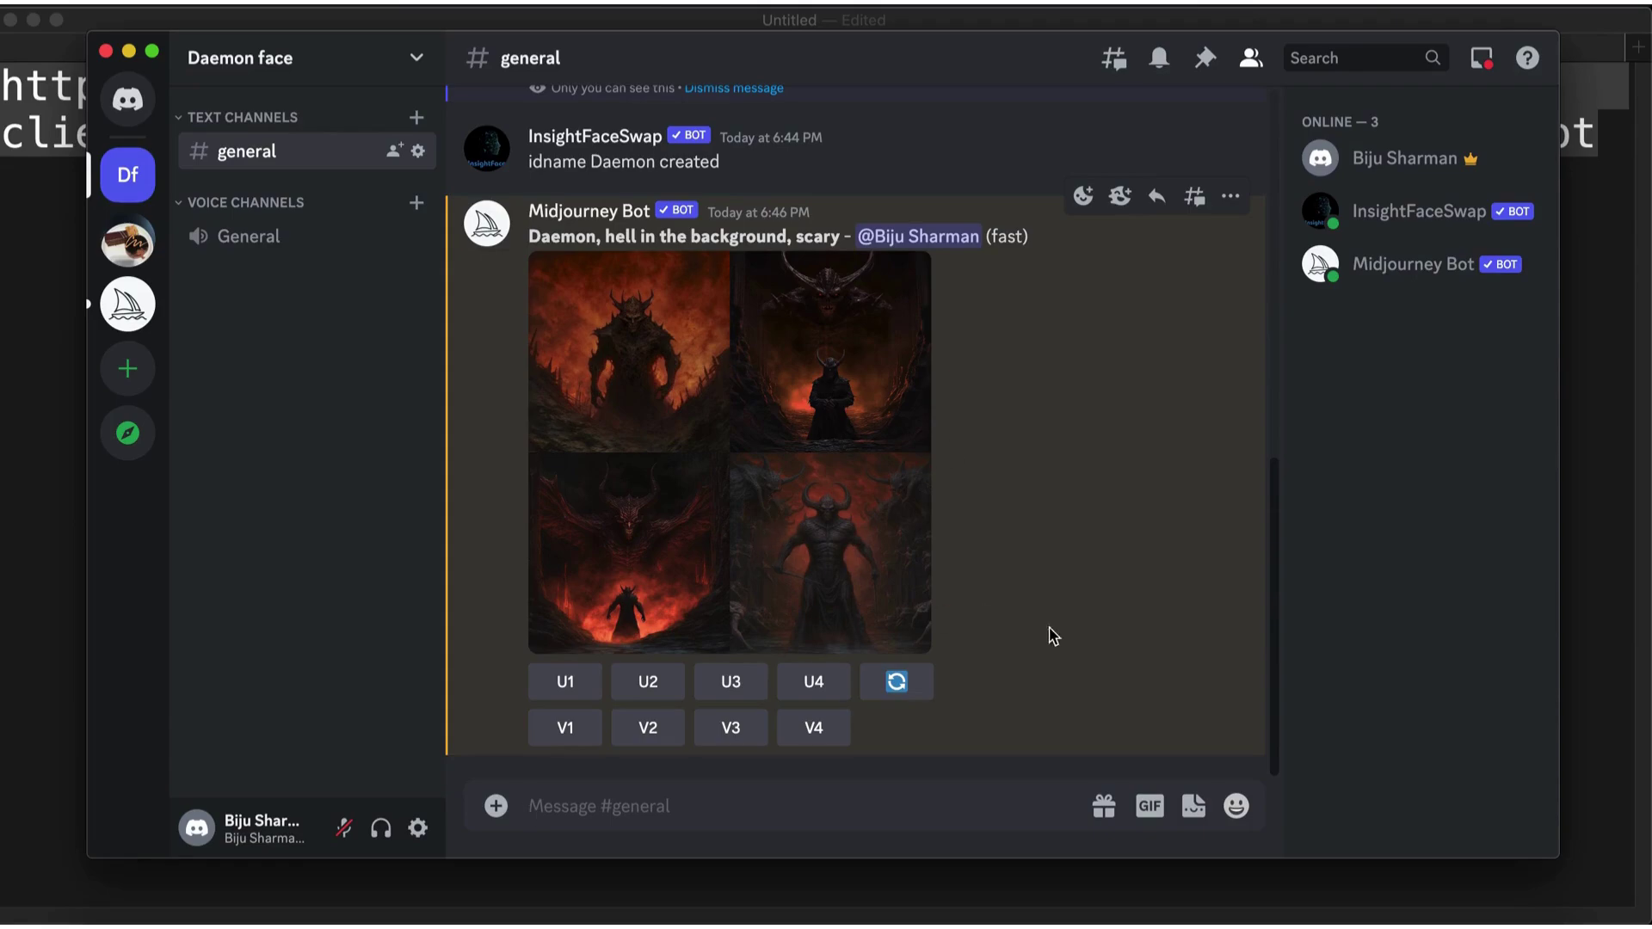
Upscale the fourth image of the daemon grid and compare the upscaled result with the grid.
click(819, 692)
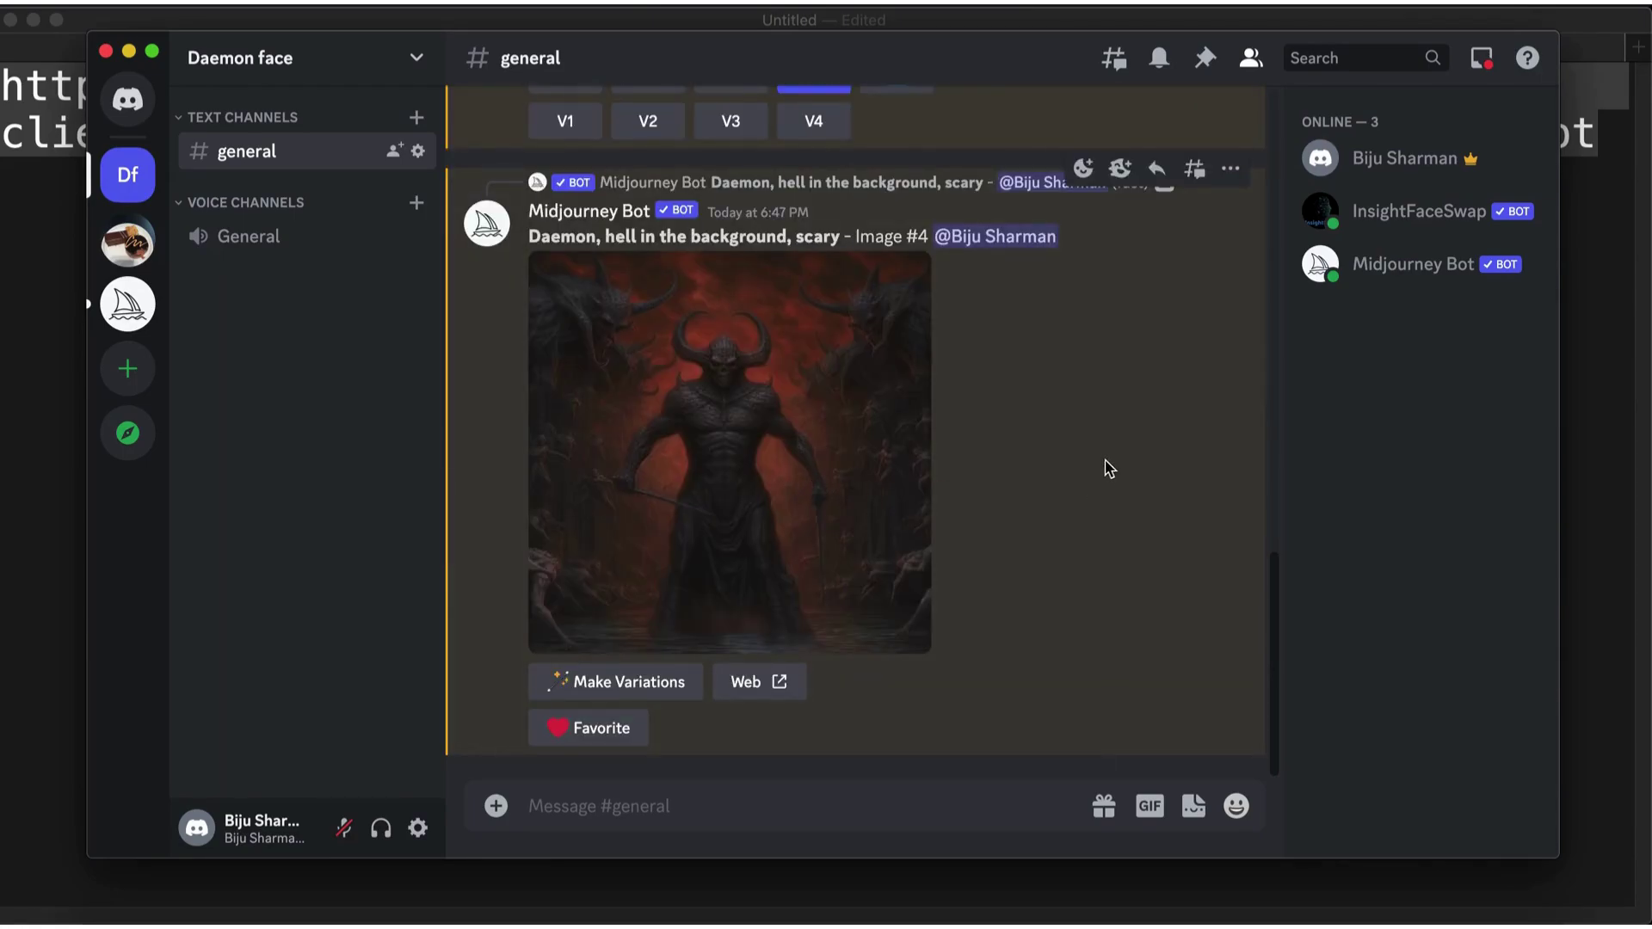
scroll(1098, 468, up, 3)
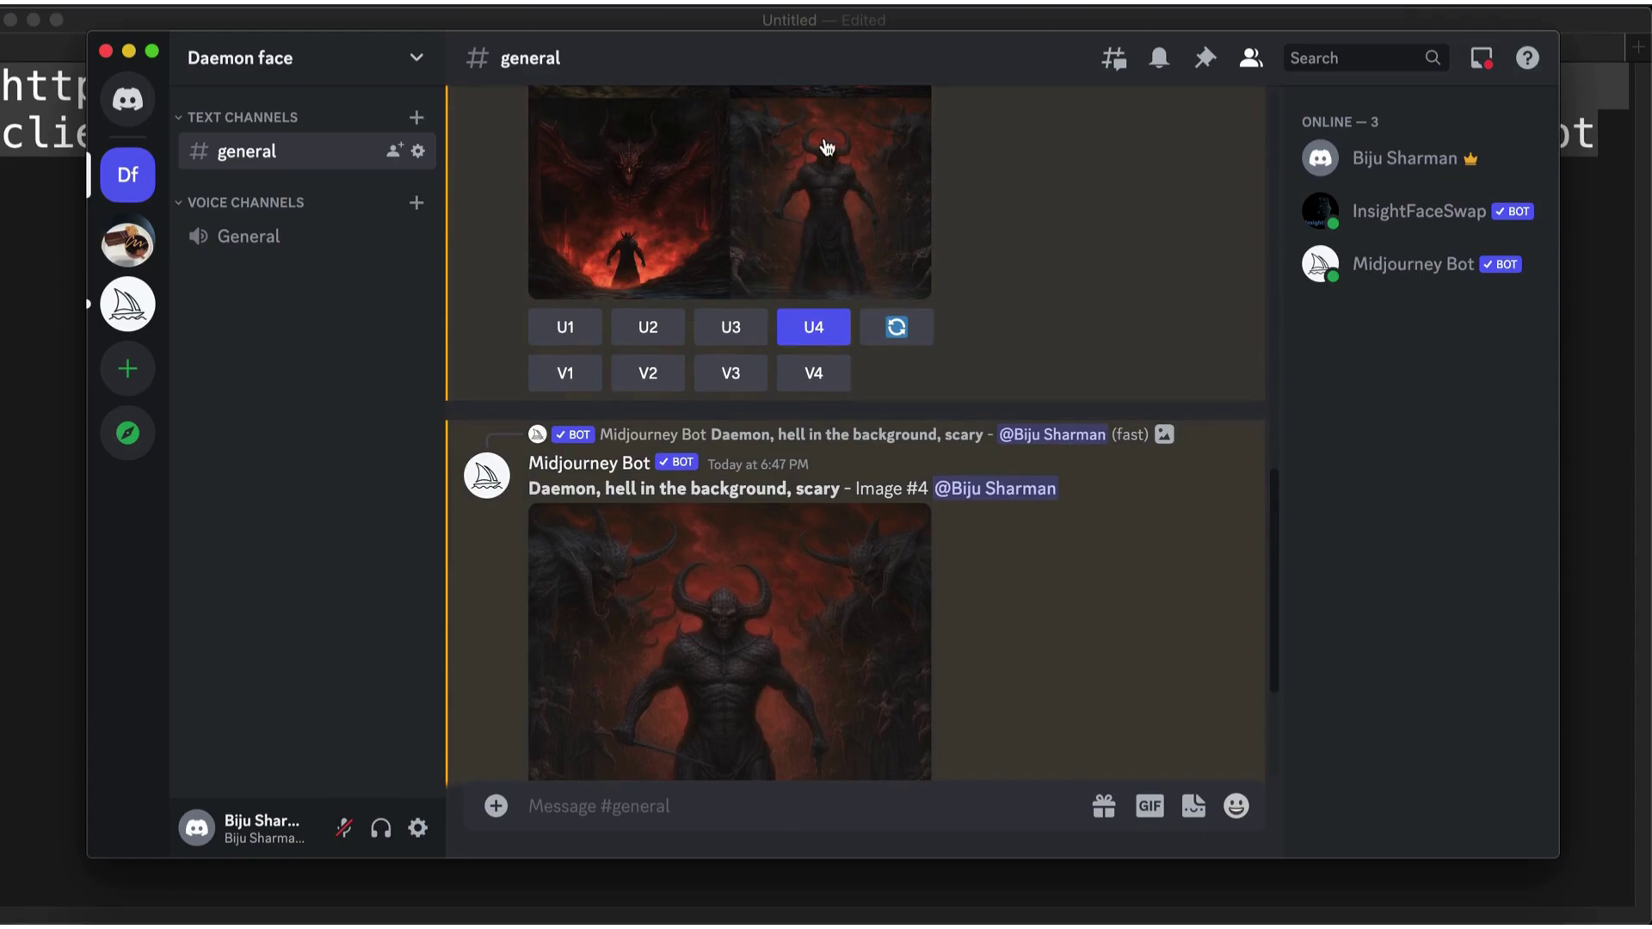
scroll(1152, 668, down, 3)
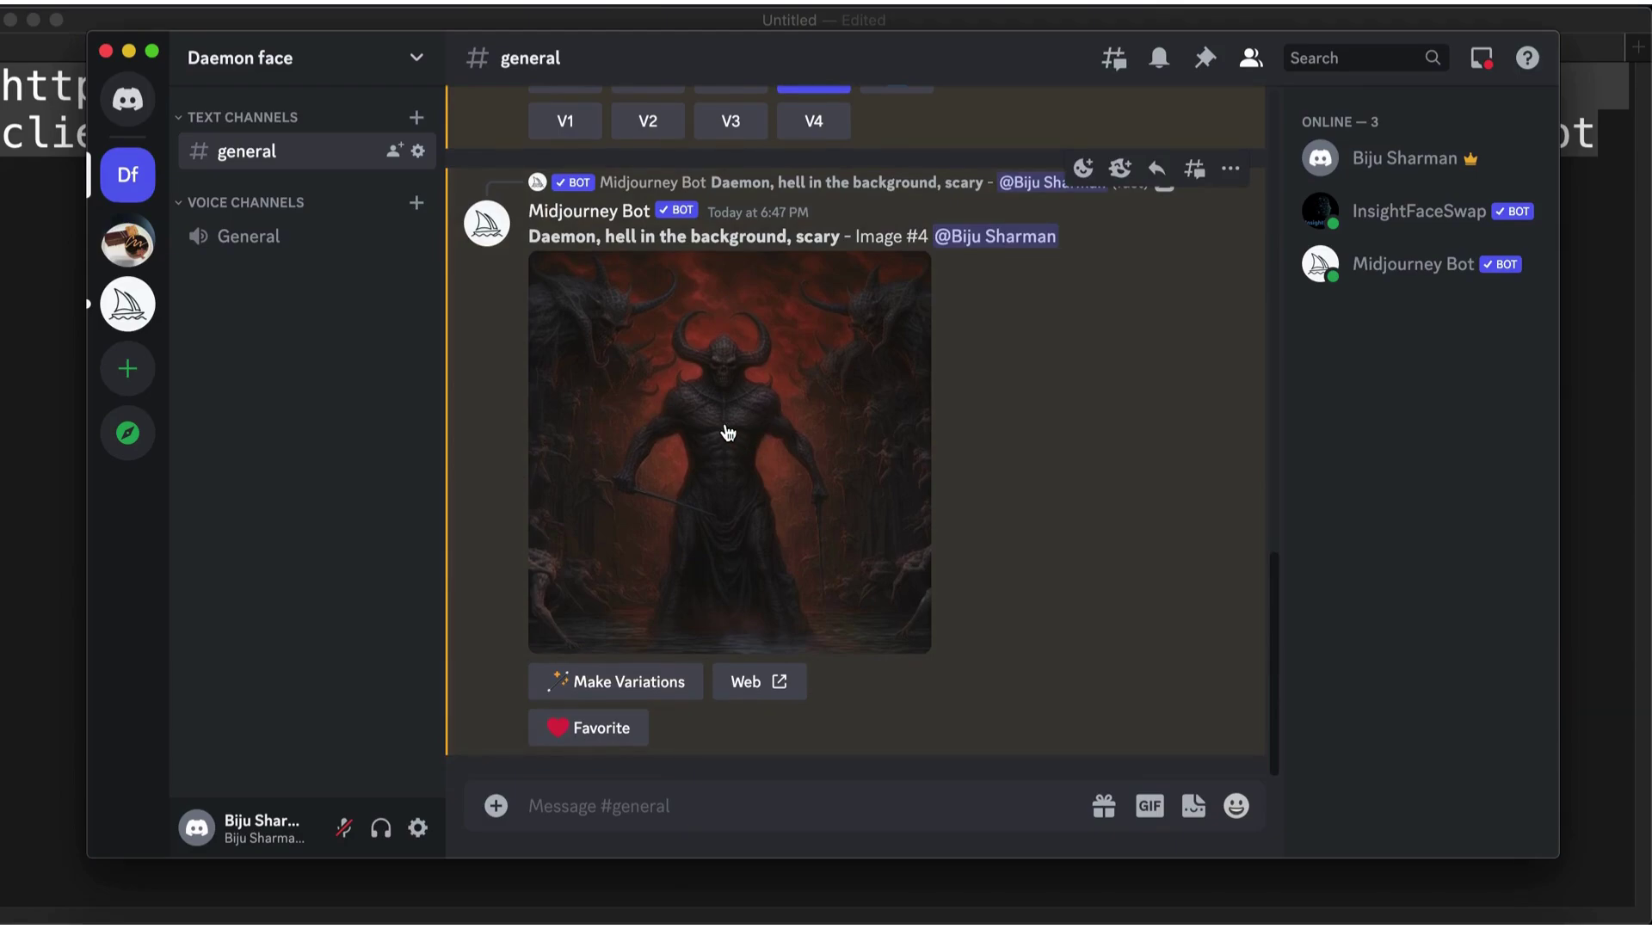
Run the INSwapper app on the upscaled daemon image to swap in the saved face, and review the response.
right_click(727, 433)
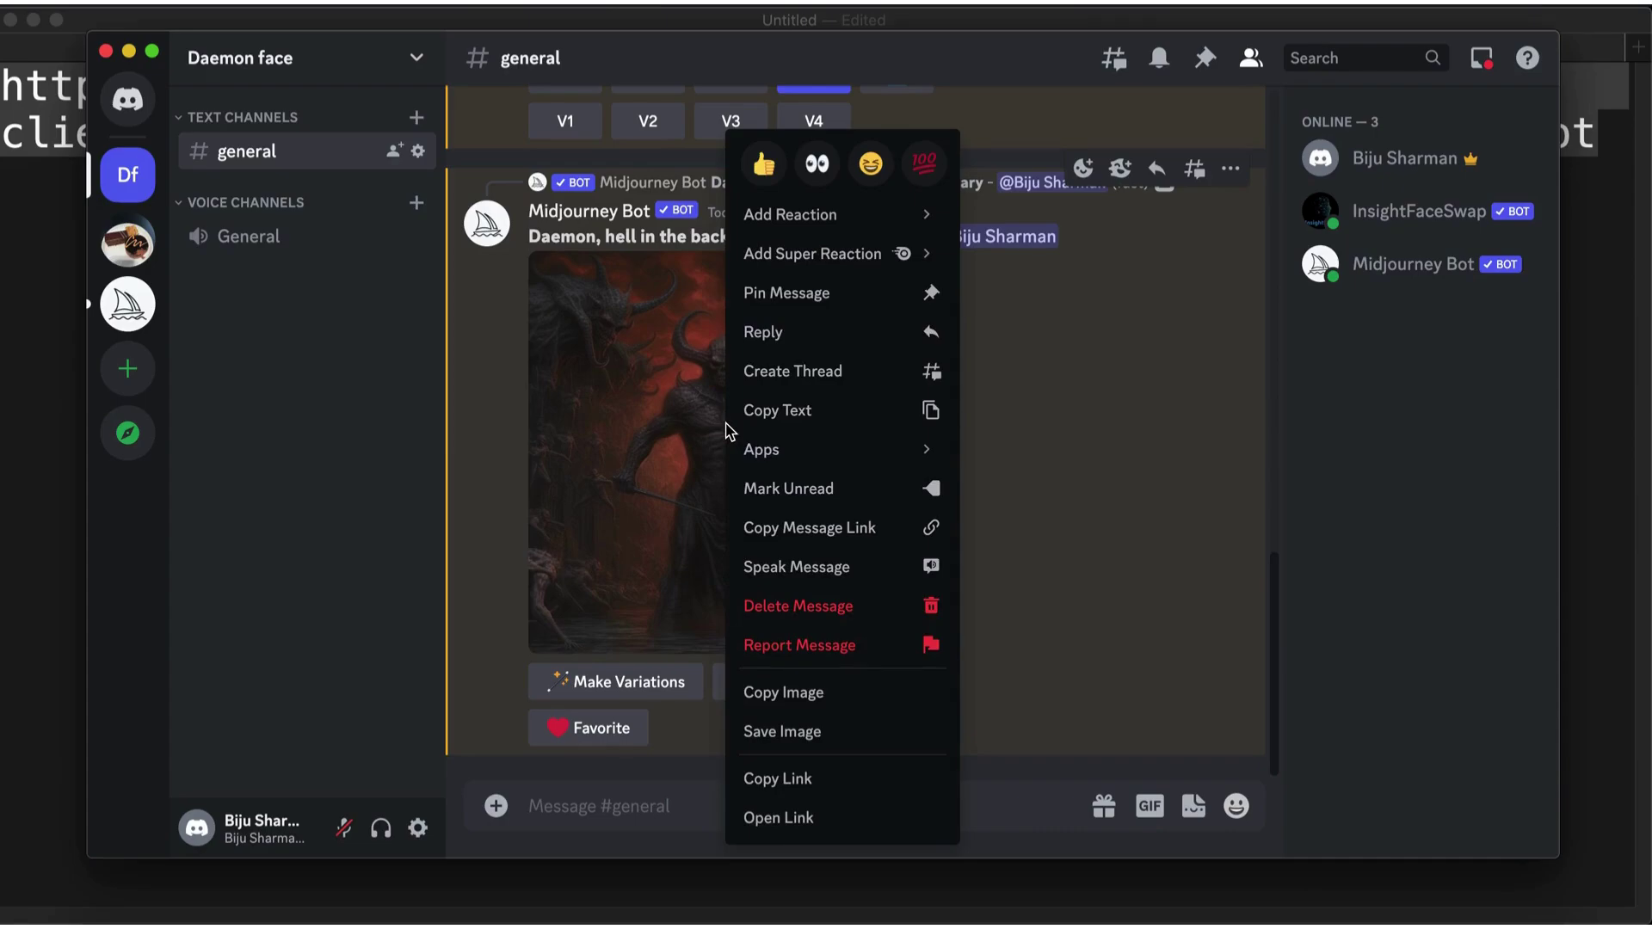
mouse_move(903, 456)
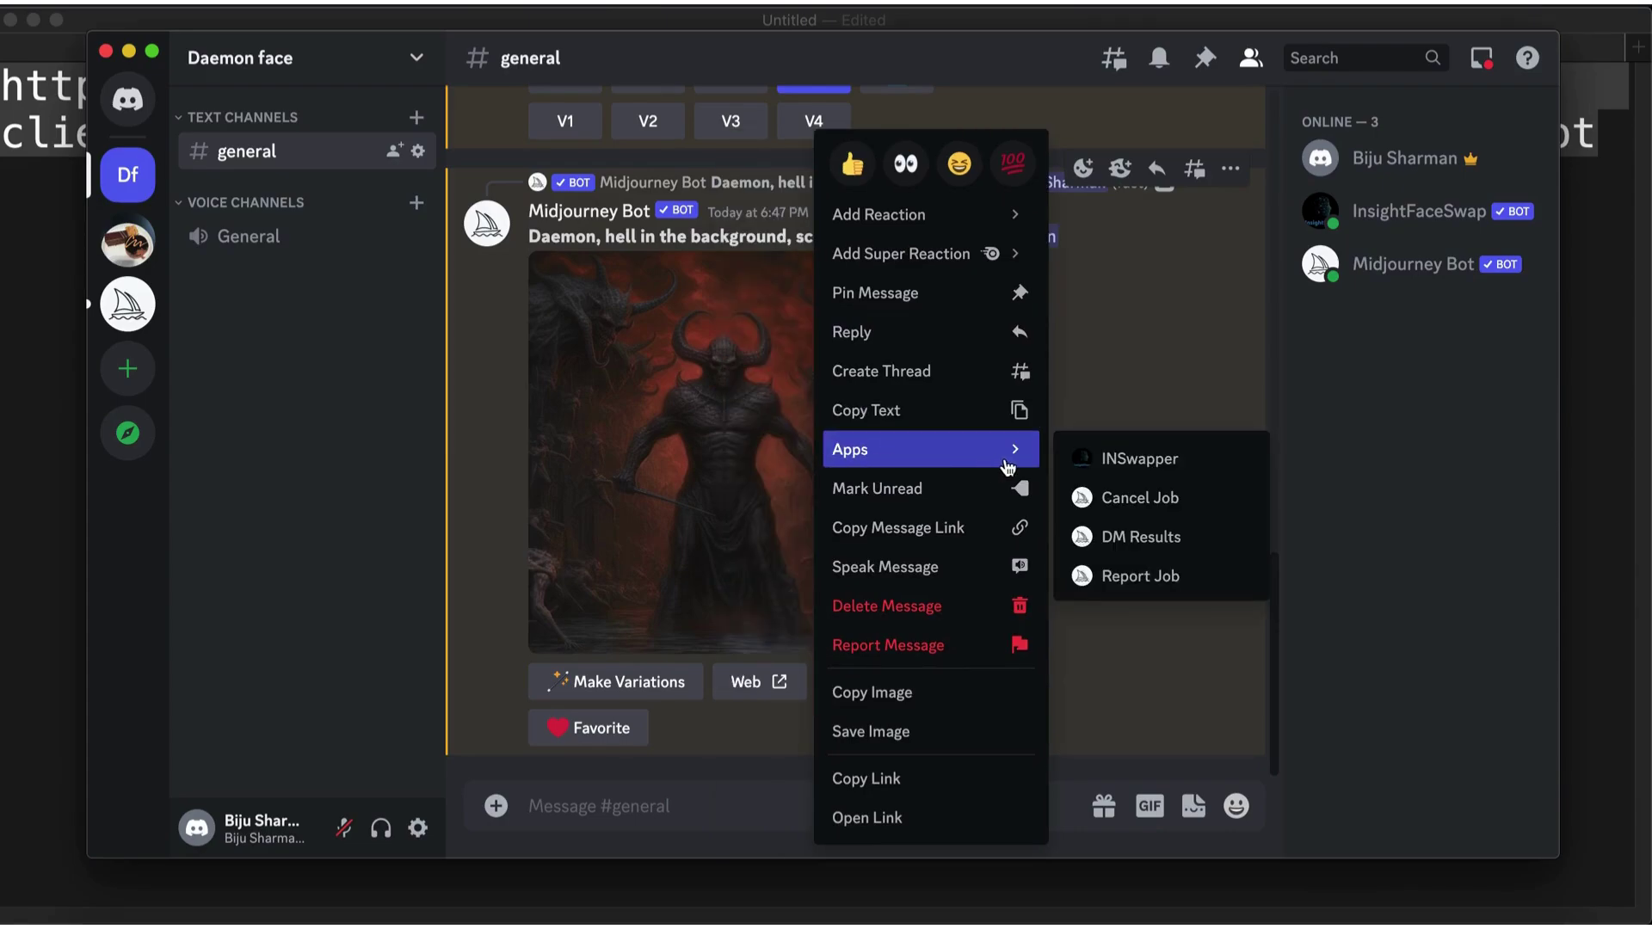
click(1116, 460)
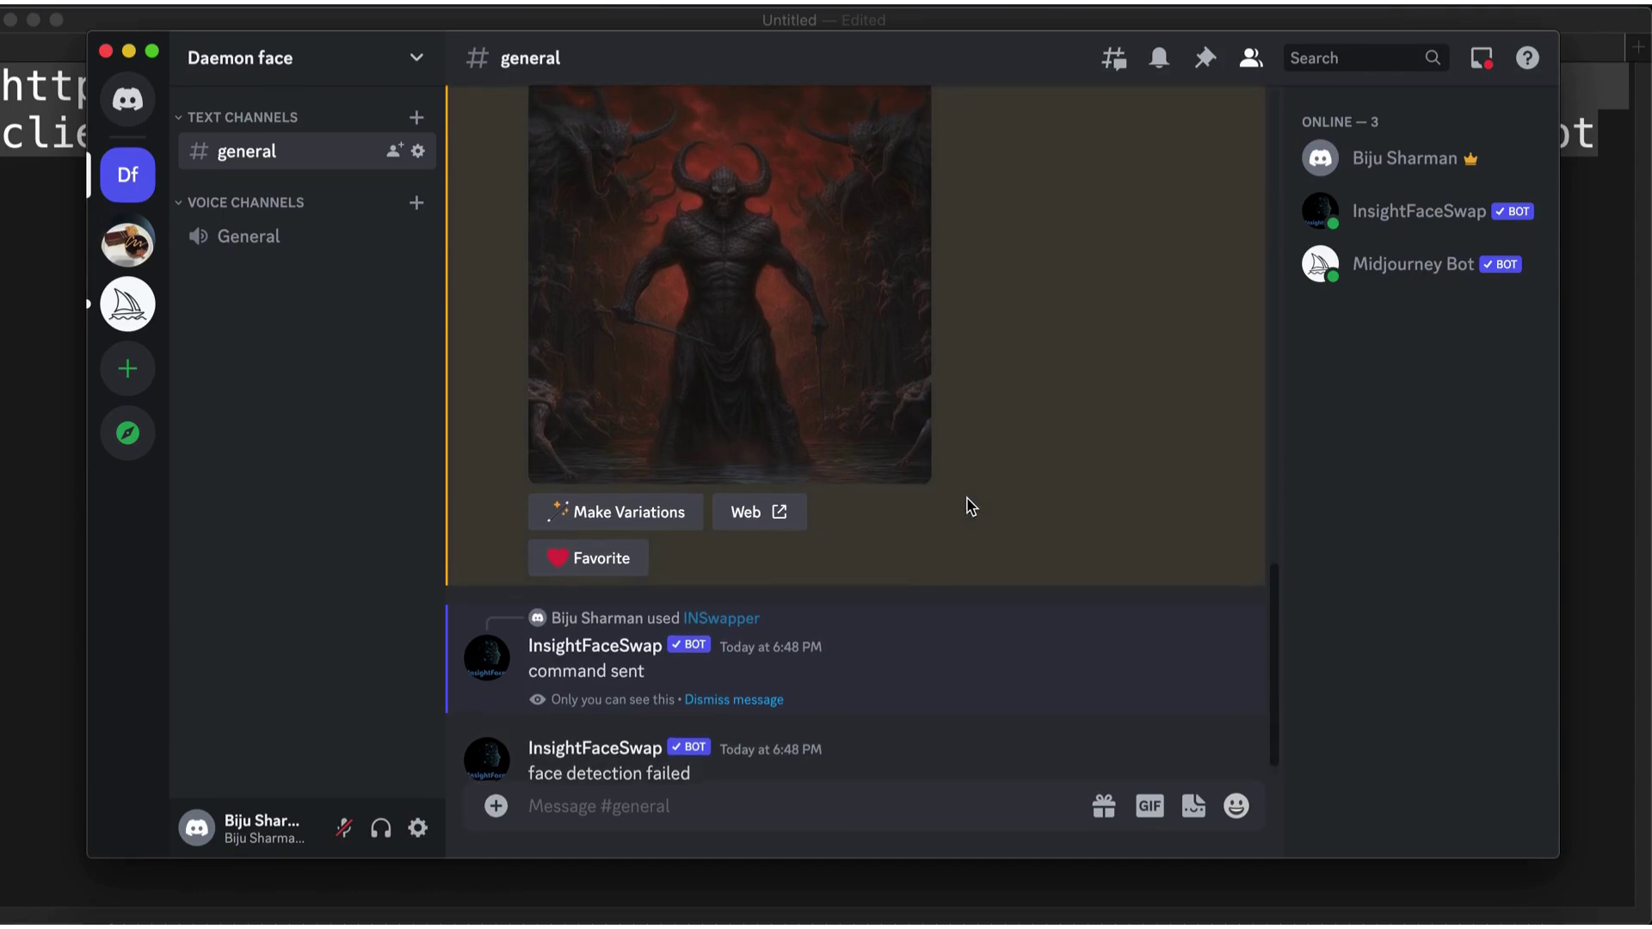
scroll(970, 506, up, 5)
scroll(970, 505, up, 3)
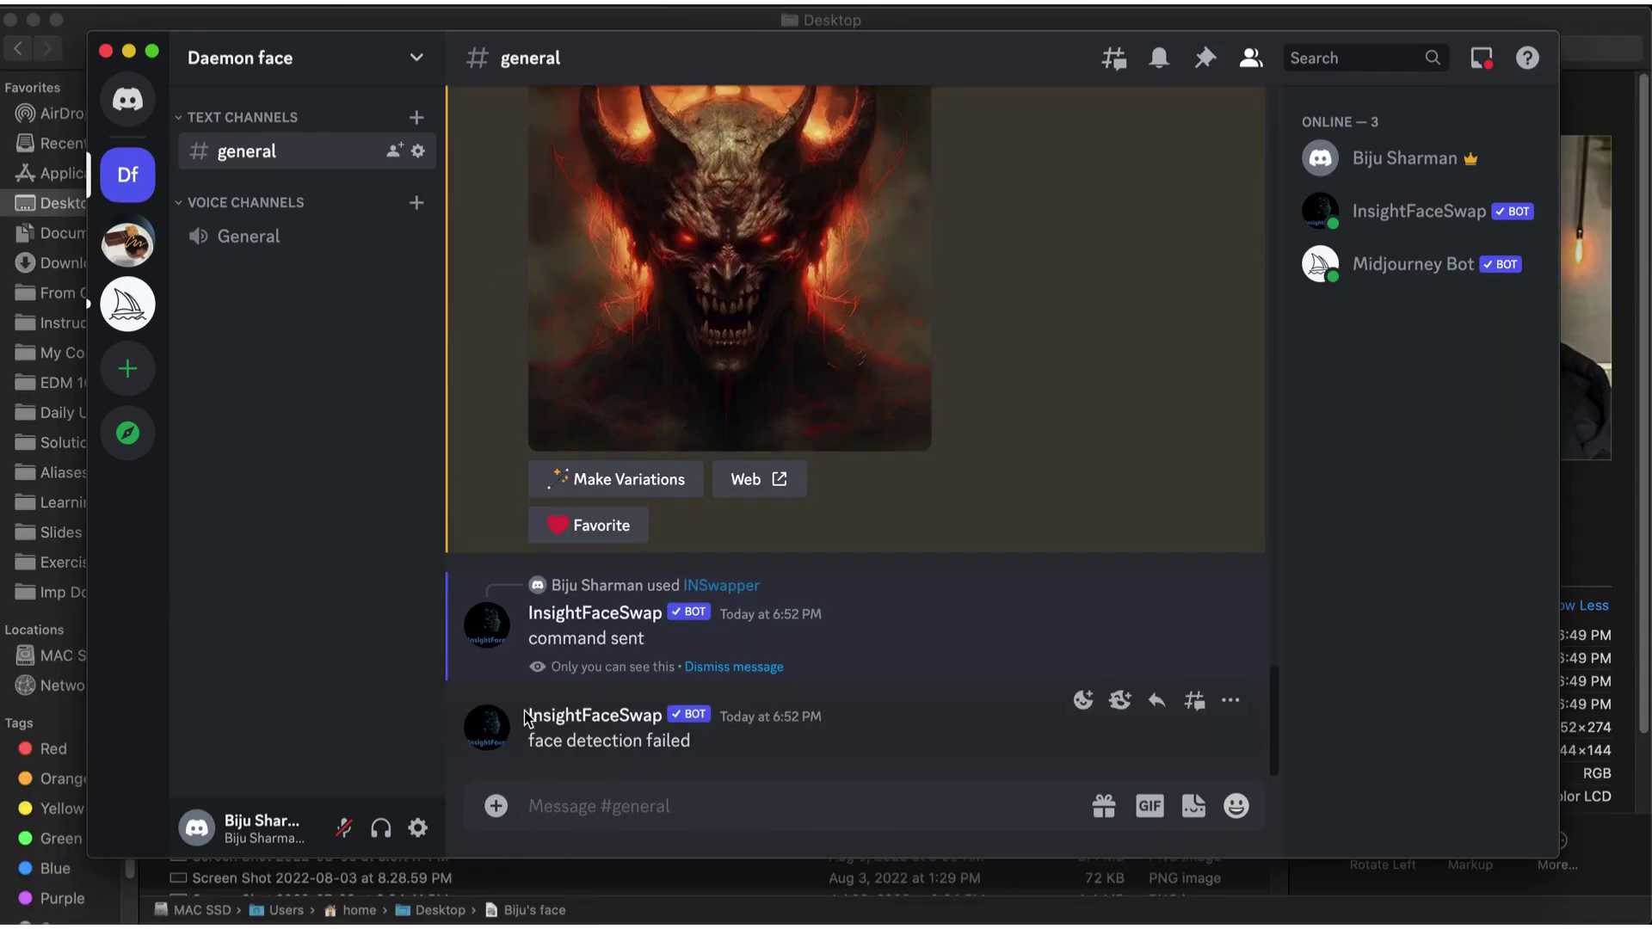
Generate Midjourney images with the /imagine prompt "zombie, male, red dress".
text(/imagine)
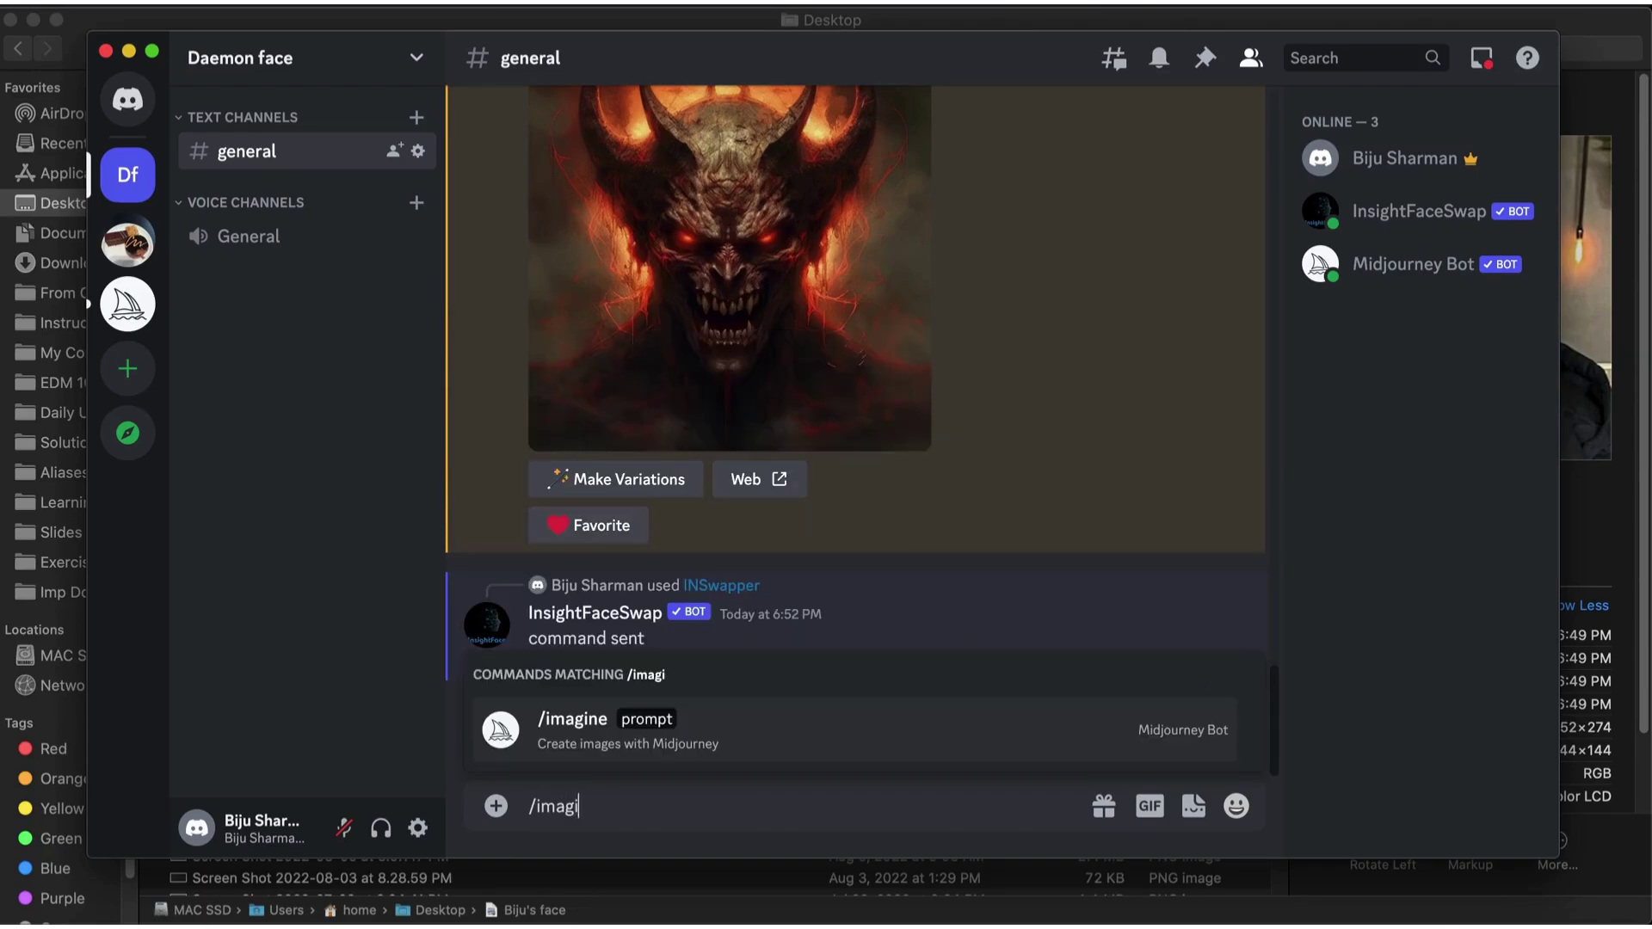
key(Tab)
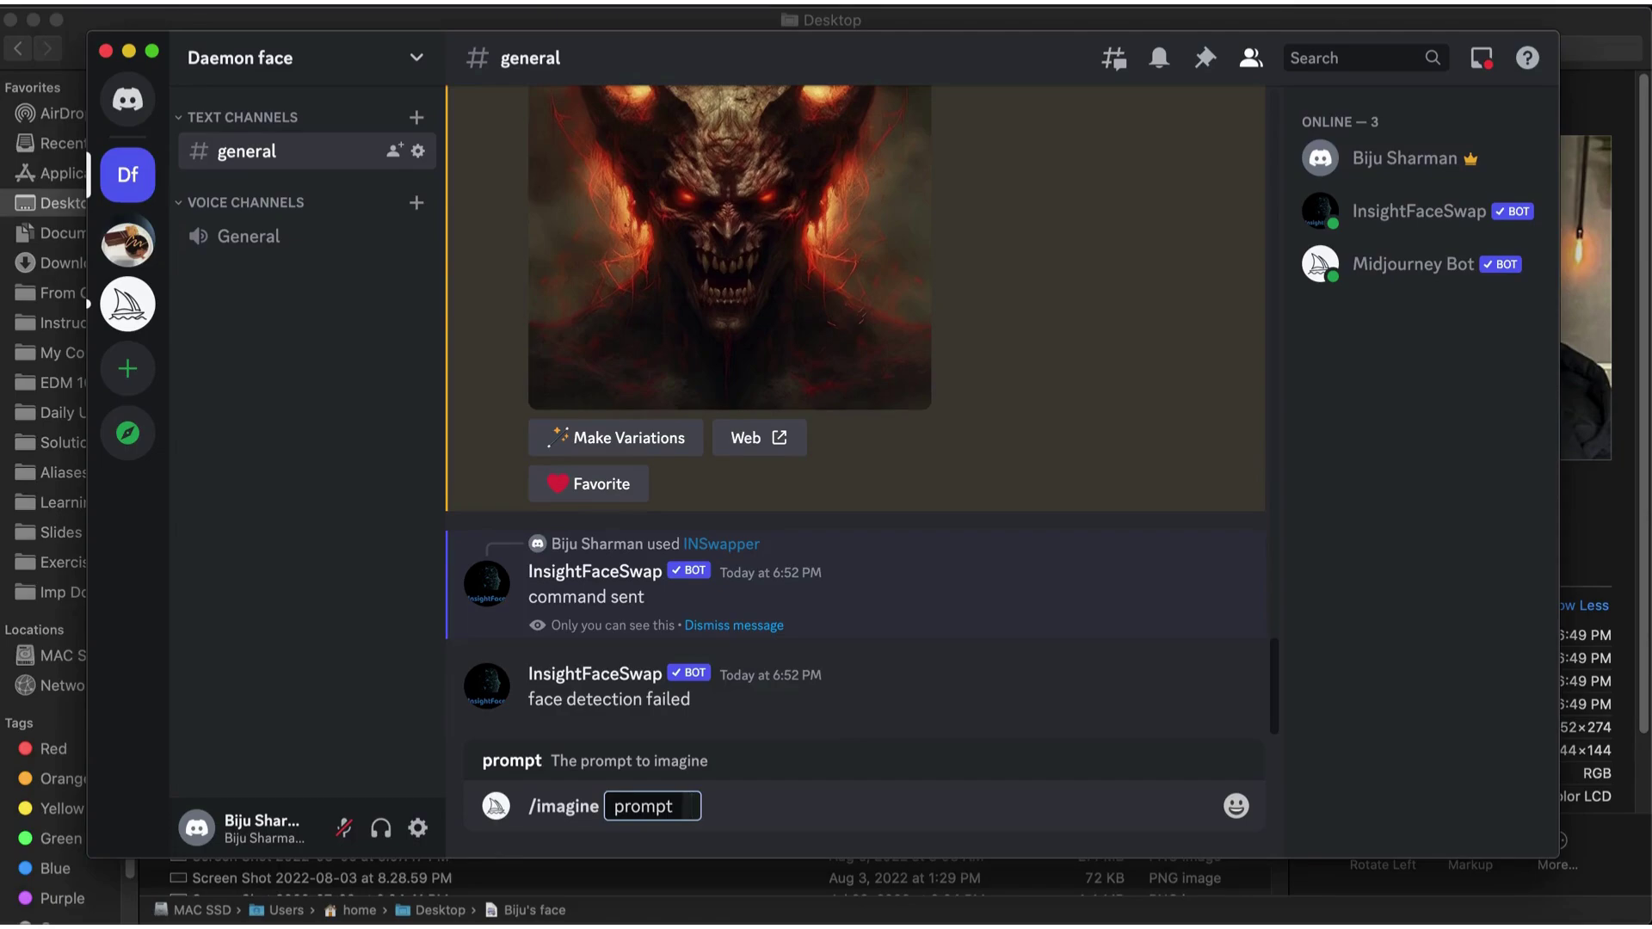
text(zombie)
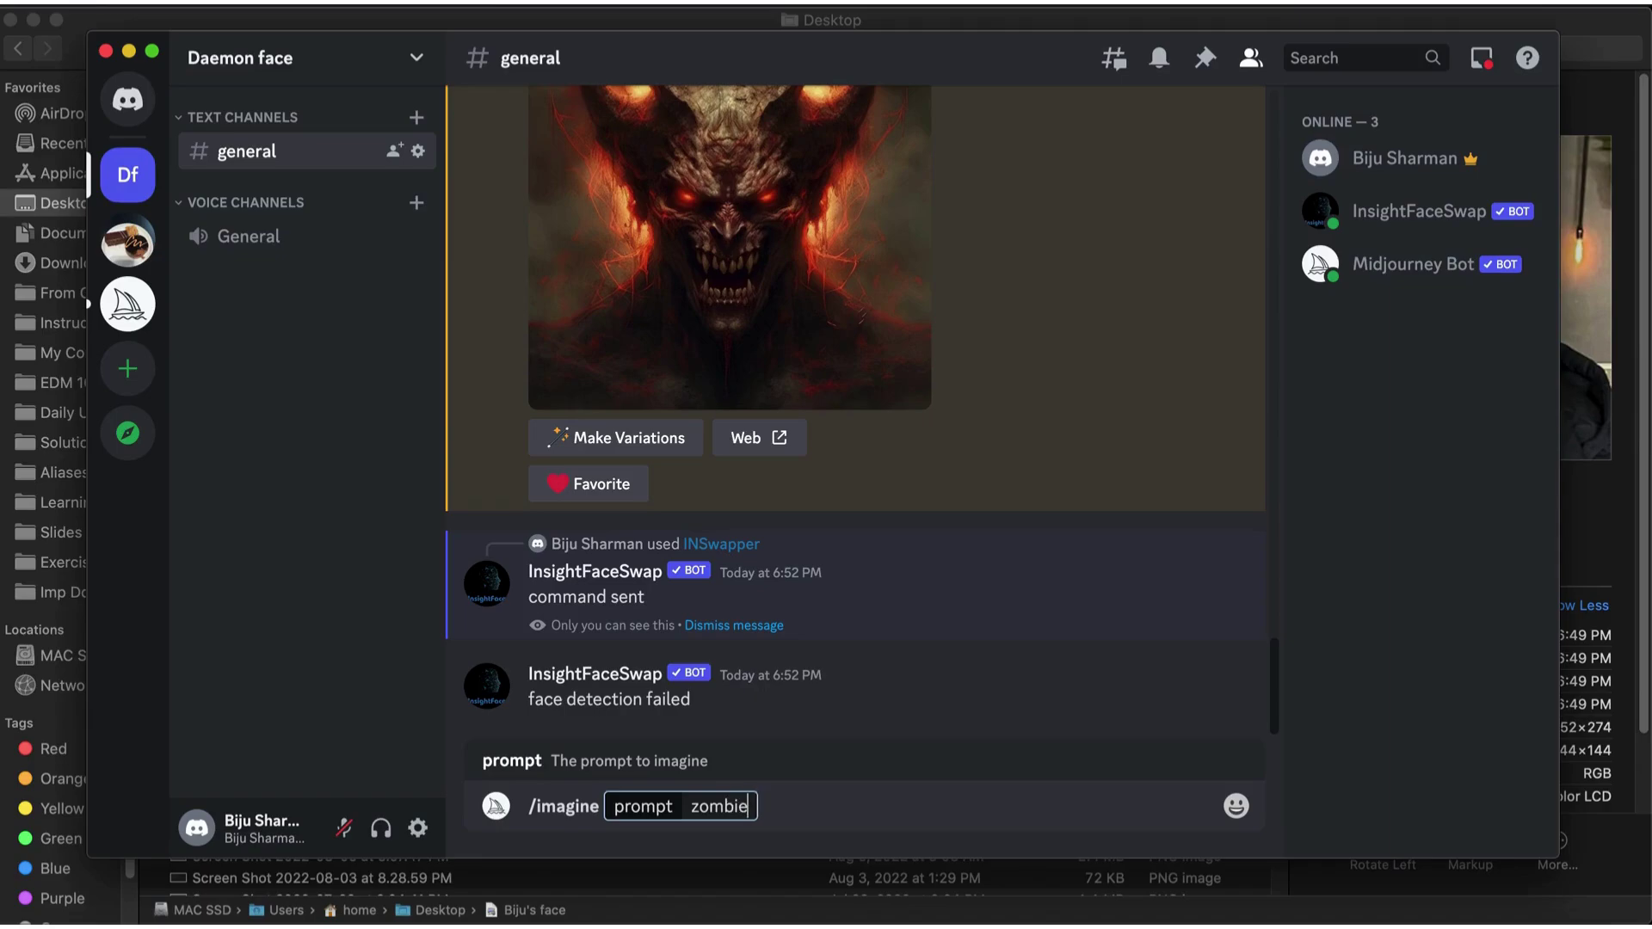
text(, male,)
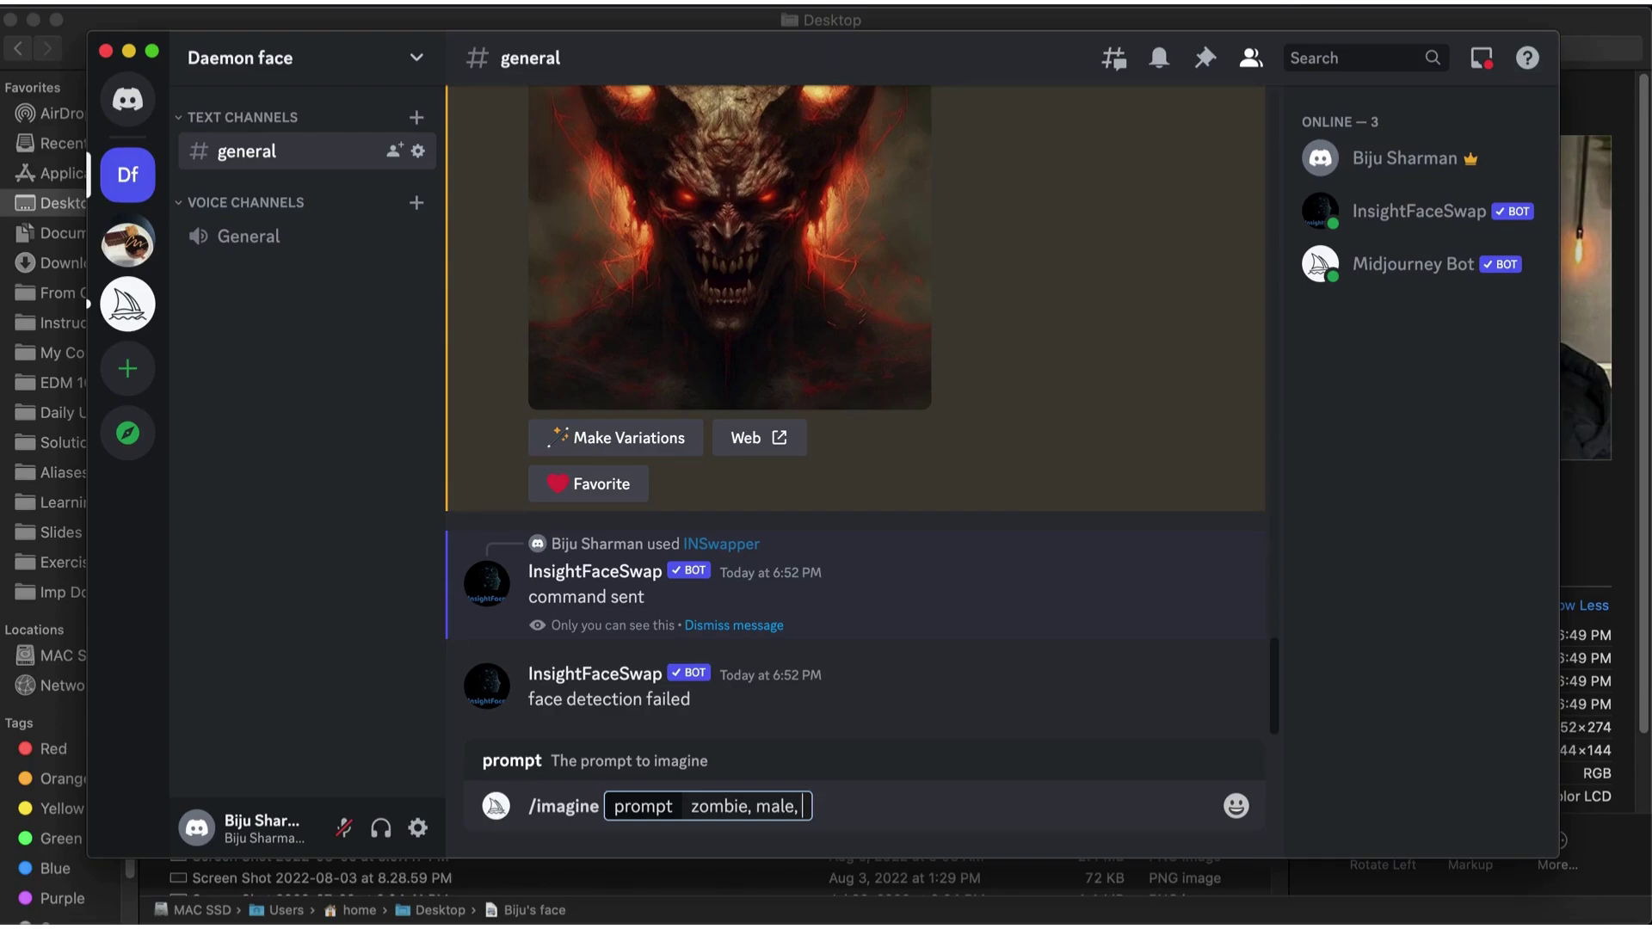
text(red dress)
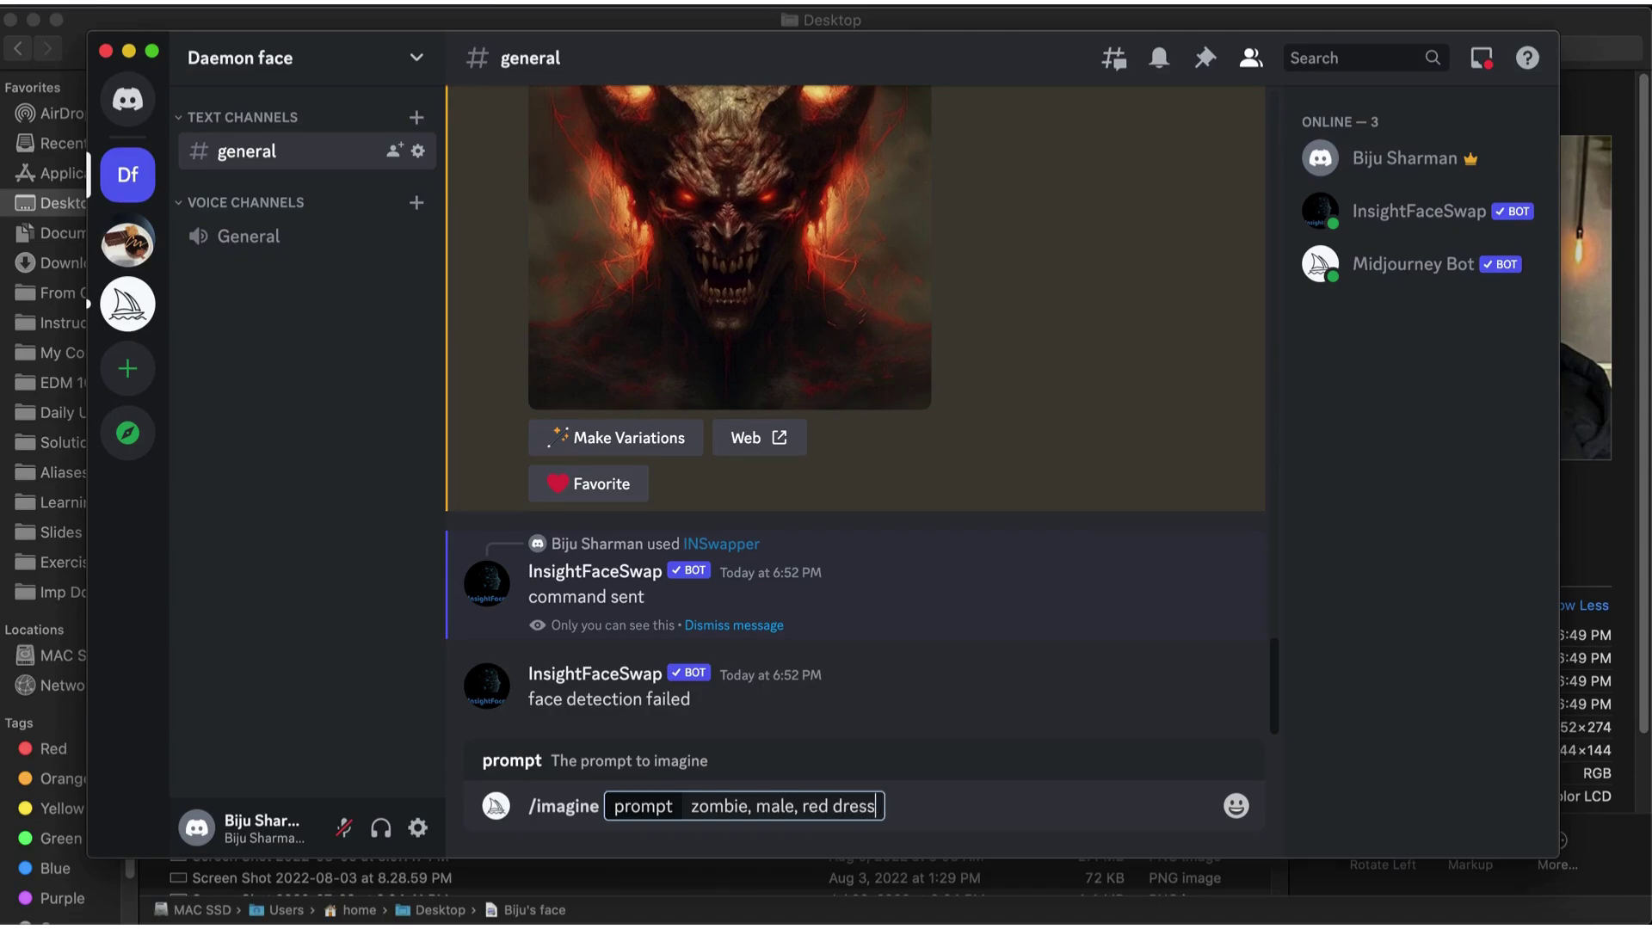
key(Return)
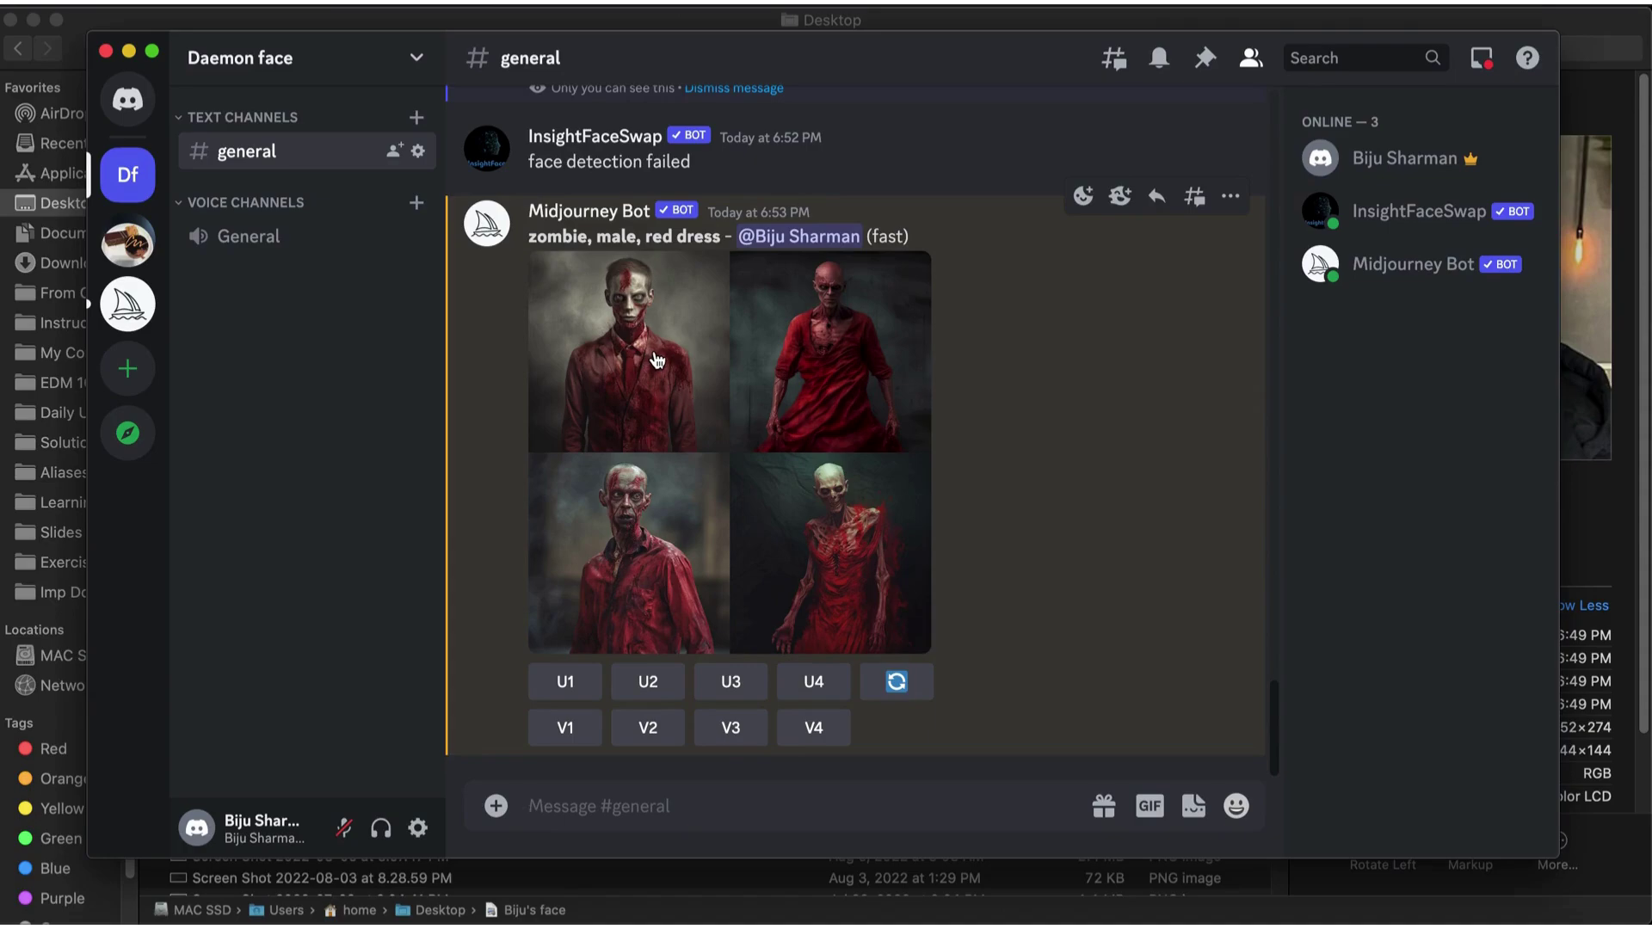
Upscale the first image of the zombie grid and run the INSwapper app on the upscaled image to swap in the saved face.
click(566, 682)
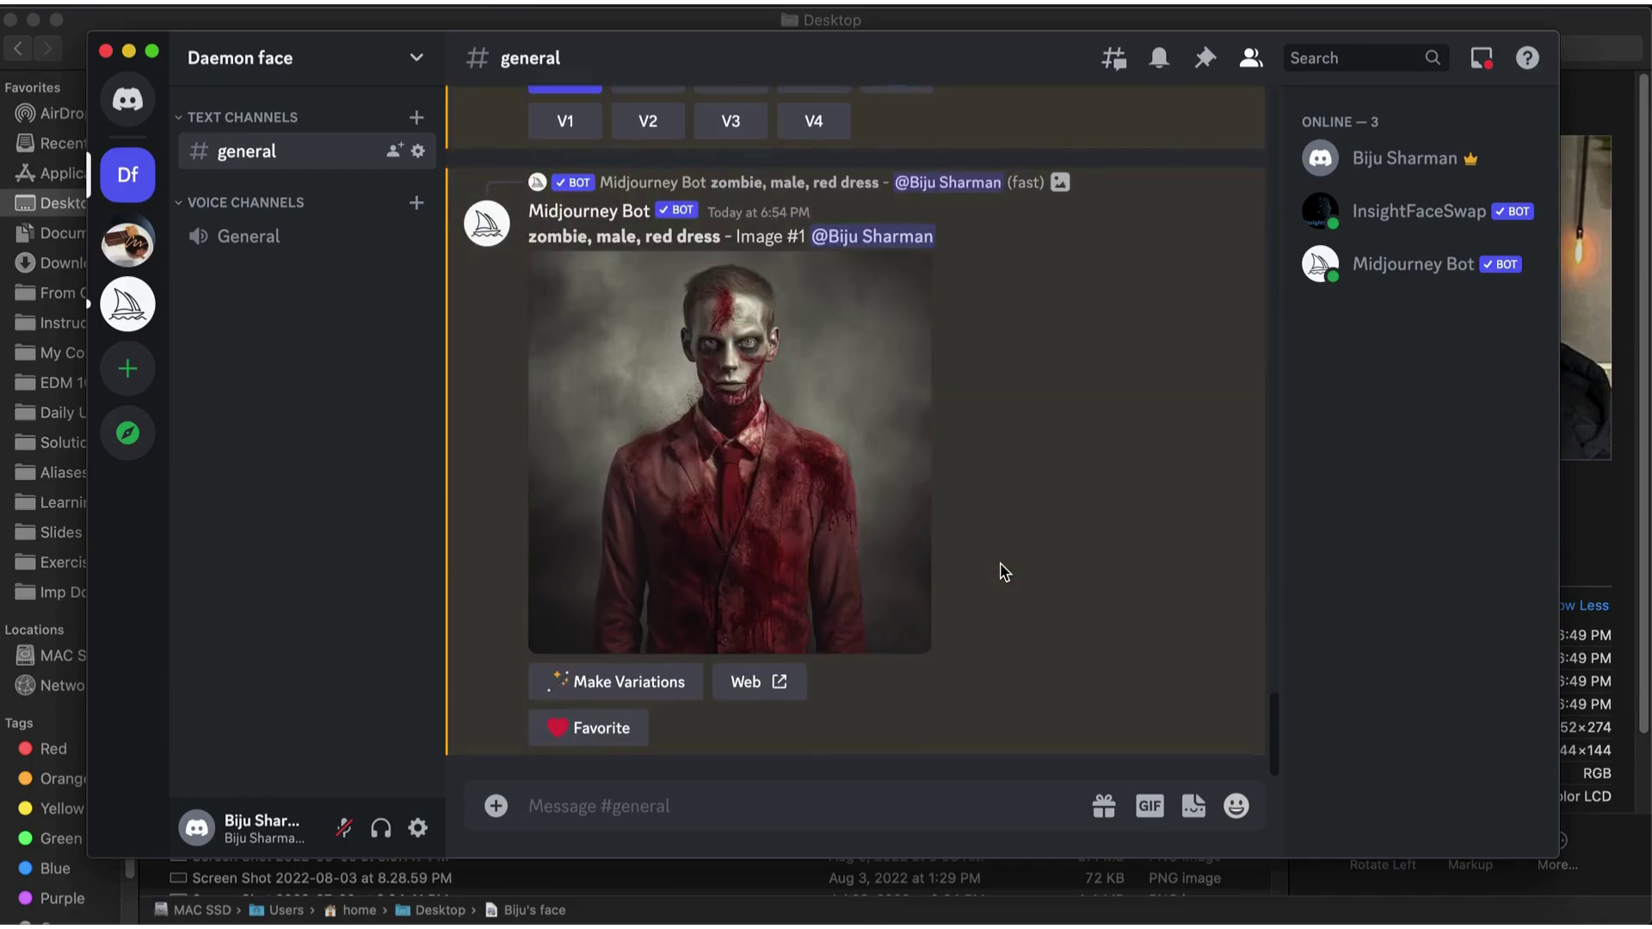
right_click(711, 404)
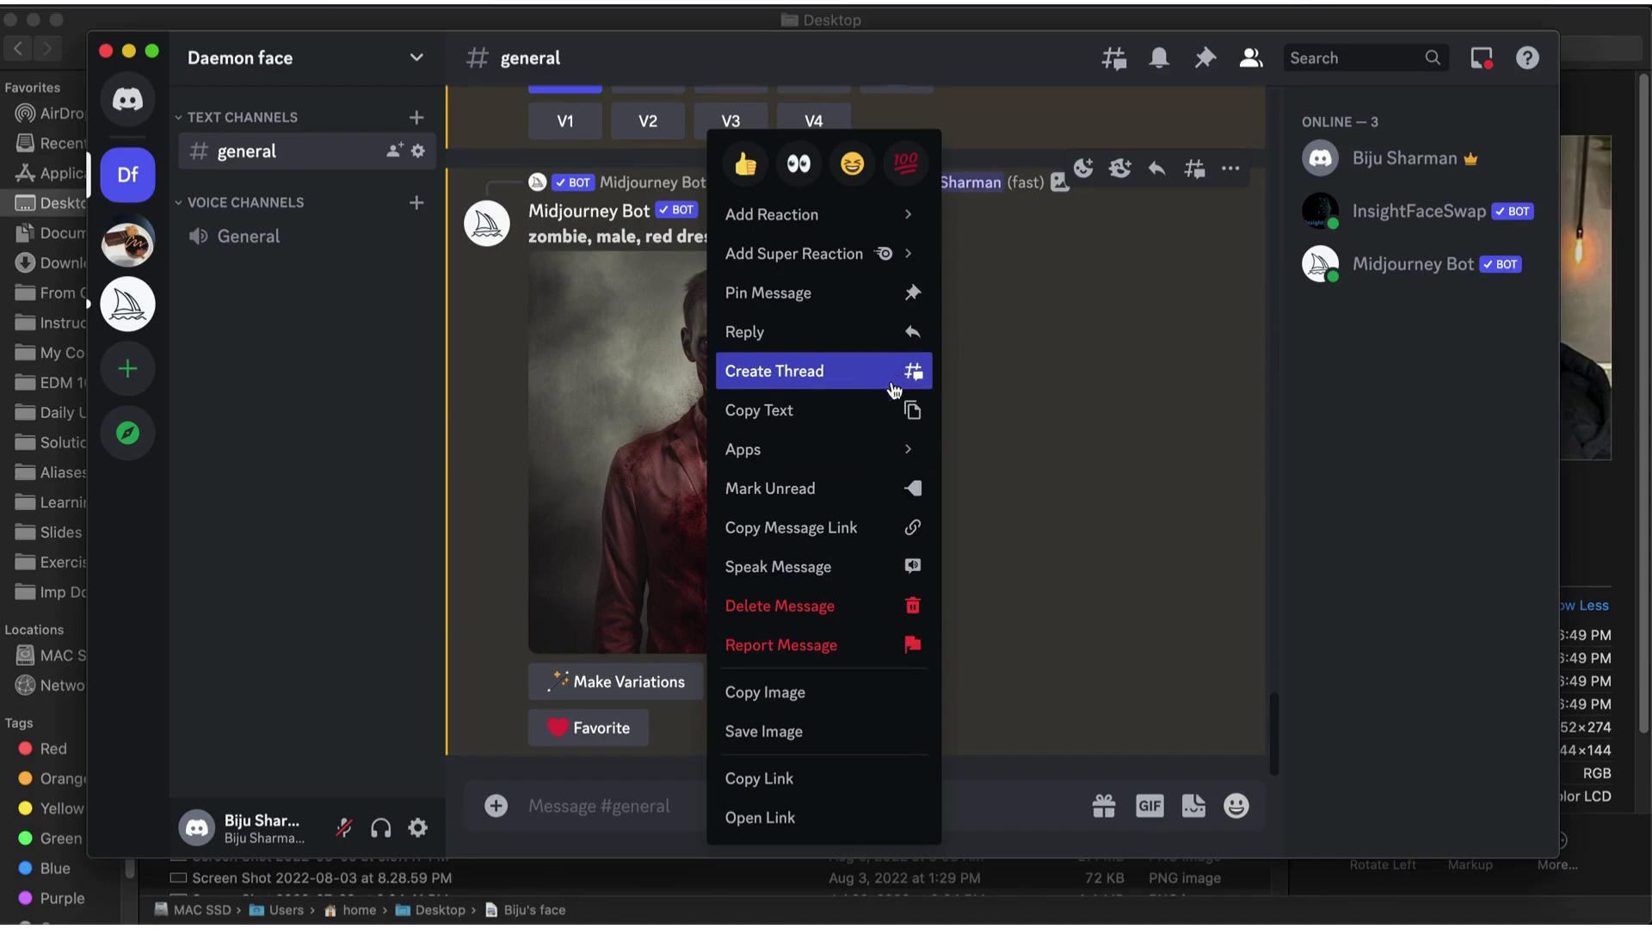
mouse_move(900, 451)
click(1033, 462)
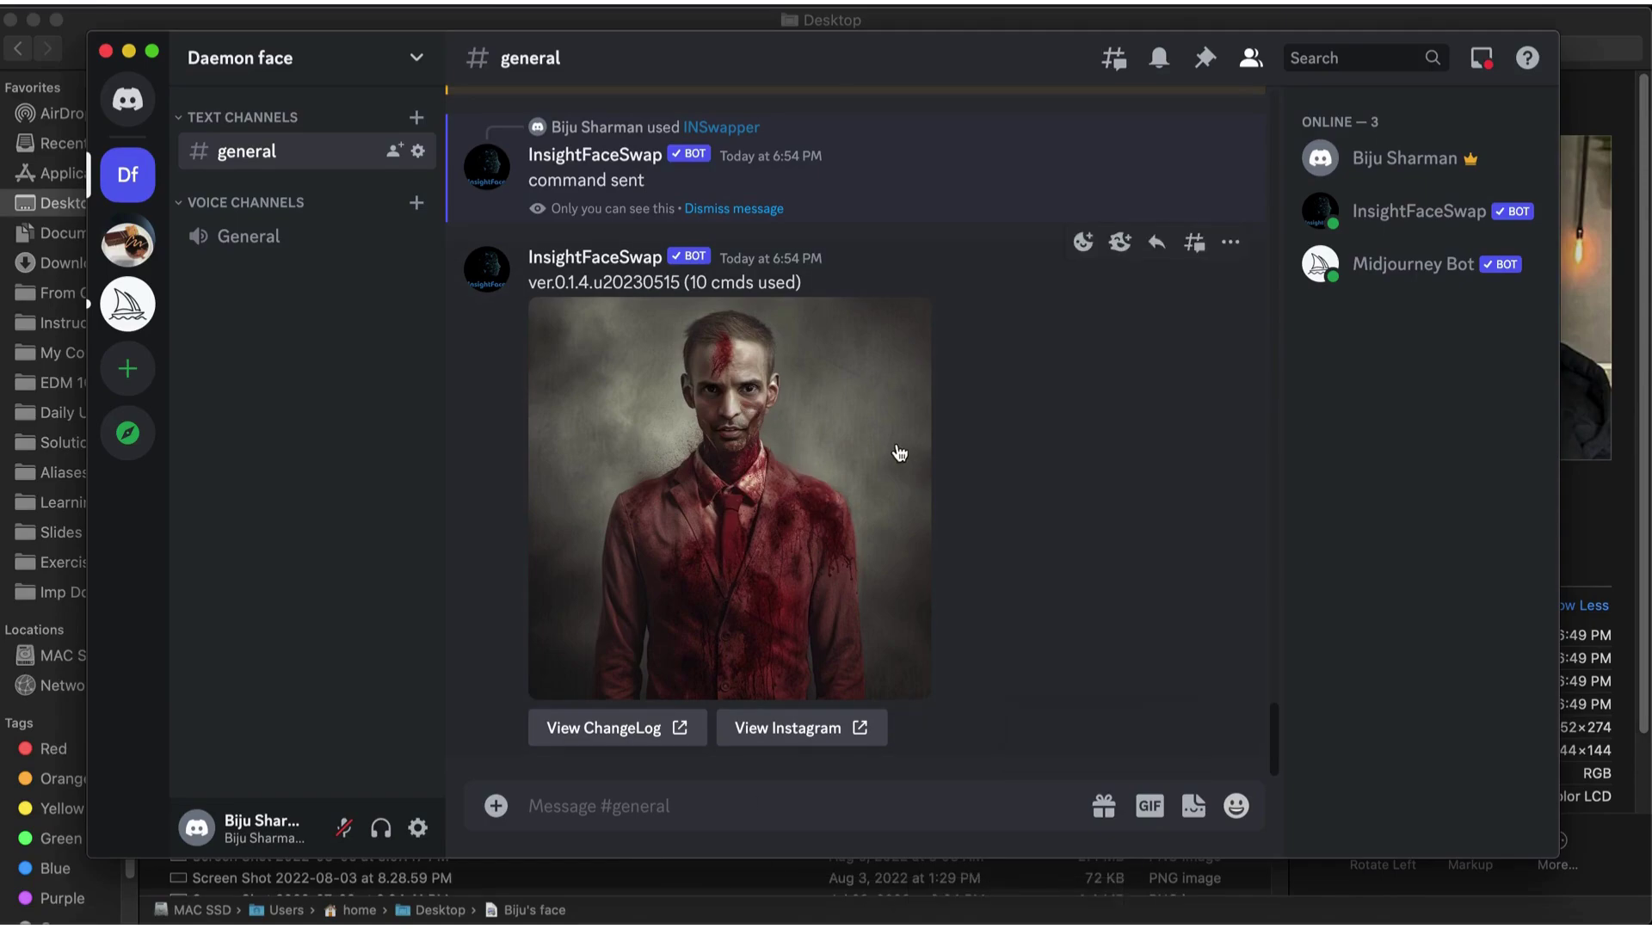
Compare the face-swapped zombie image with the upscaled original and the four-image zombie grid.
scroll(955, 487, up, 5)
scroll(970, 505, down, 5)
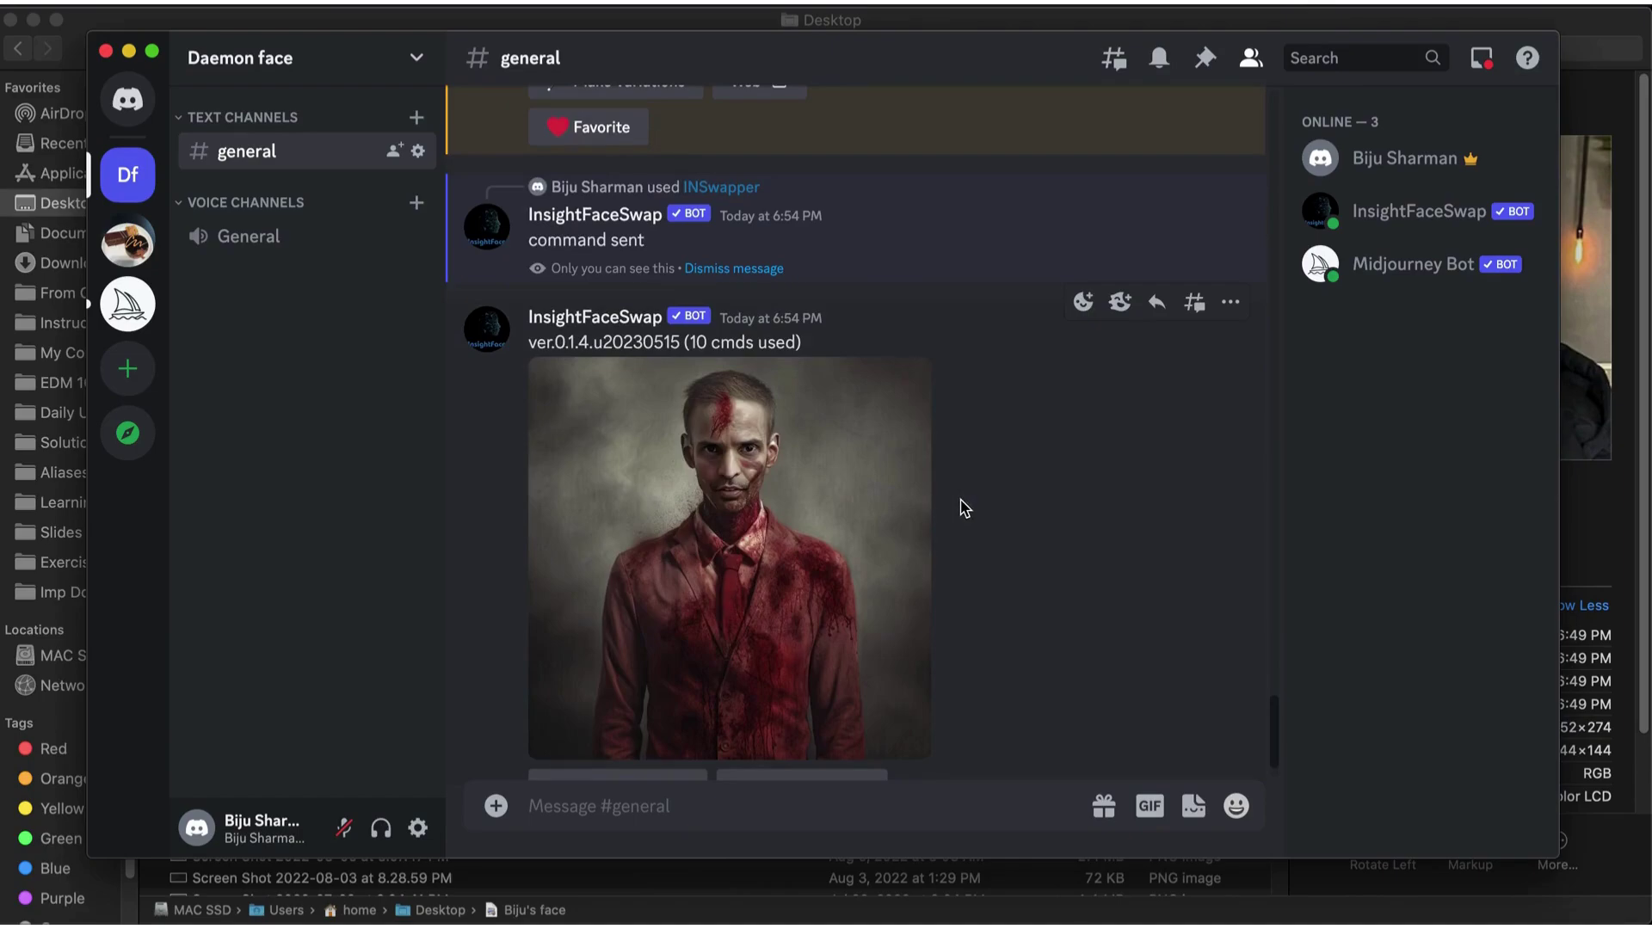
scroll(964, 507, up, 10)
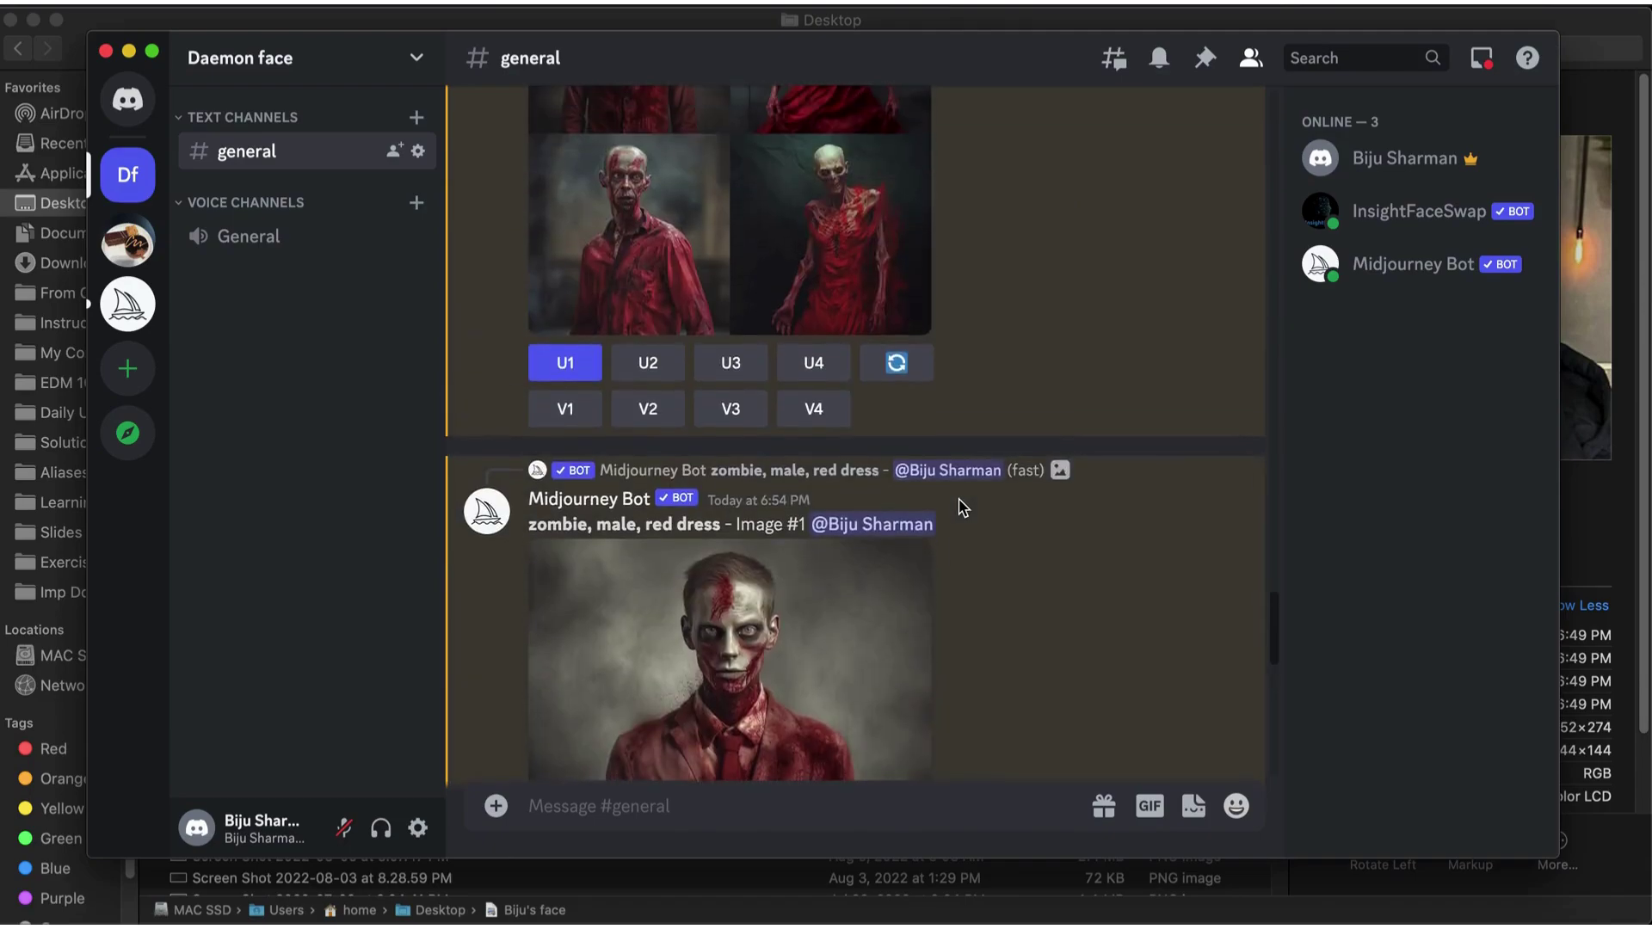
scroll(962, 507, up, 6)
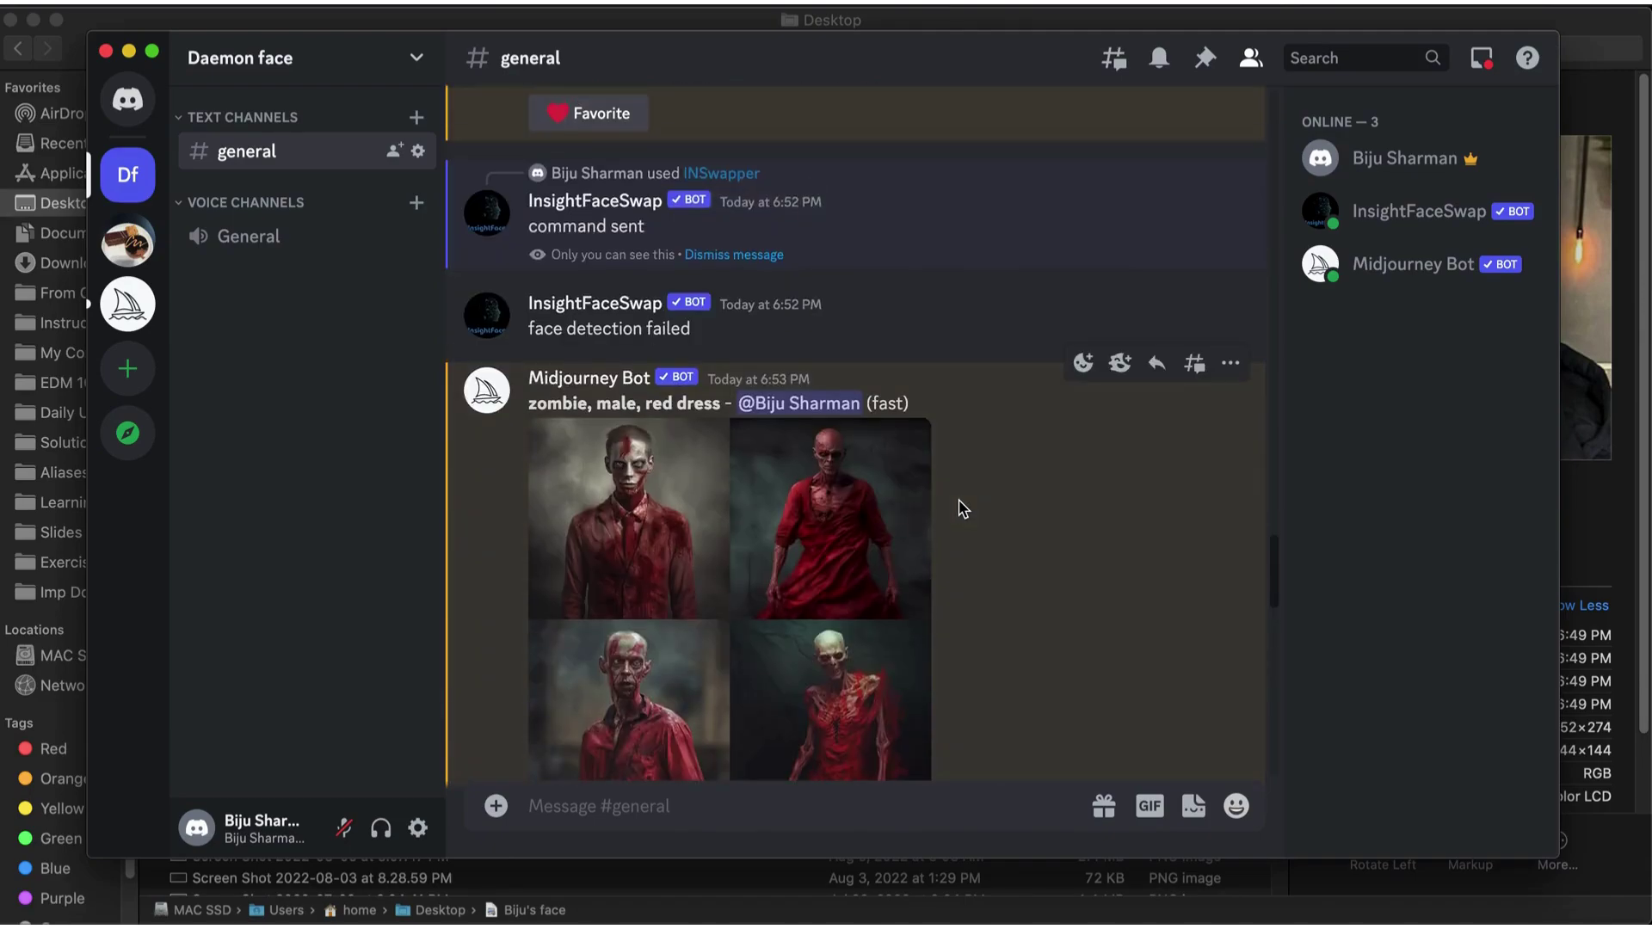
scroll(964, 508, down, 15)
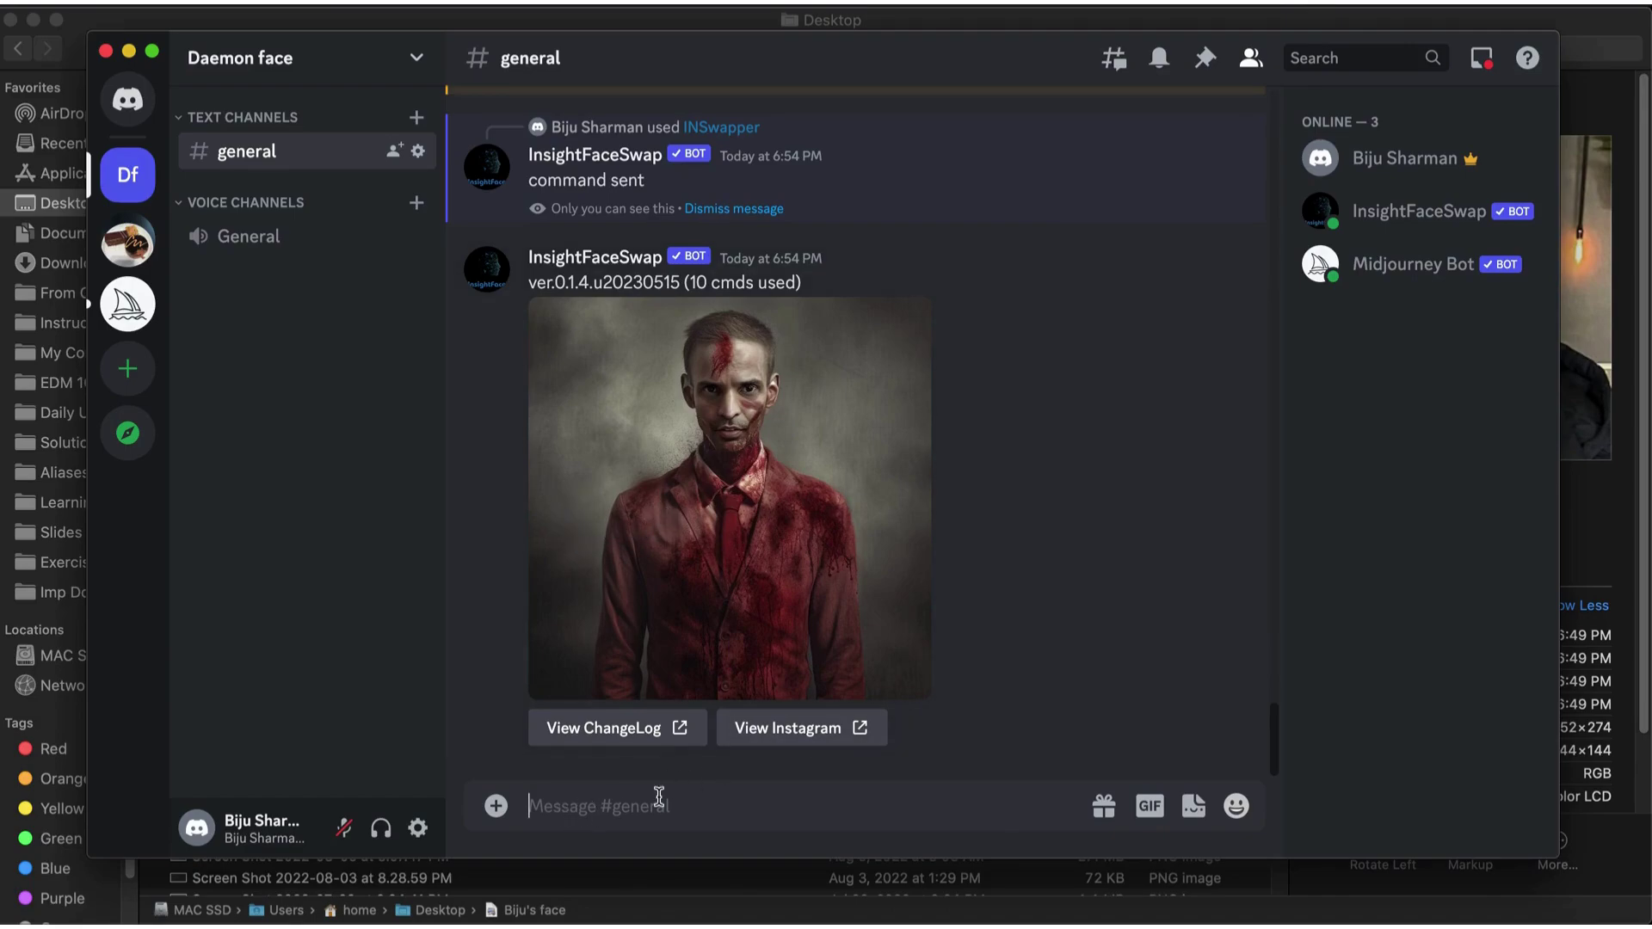
scroll(951, 490, up, 10)
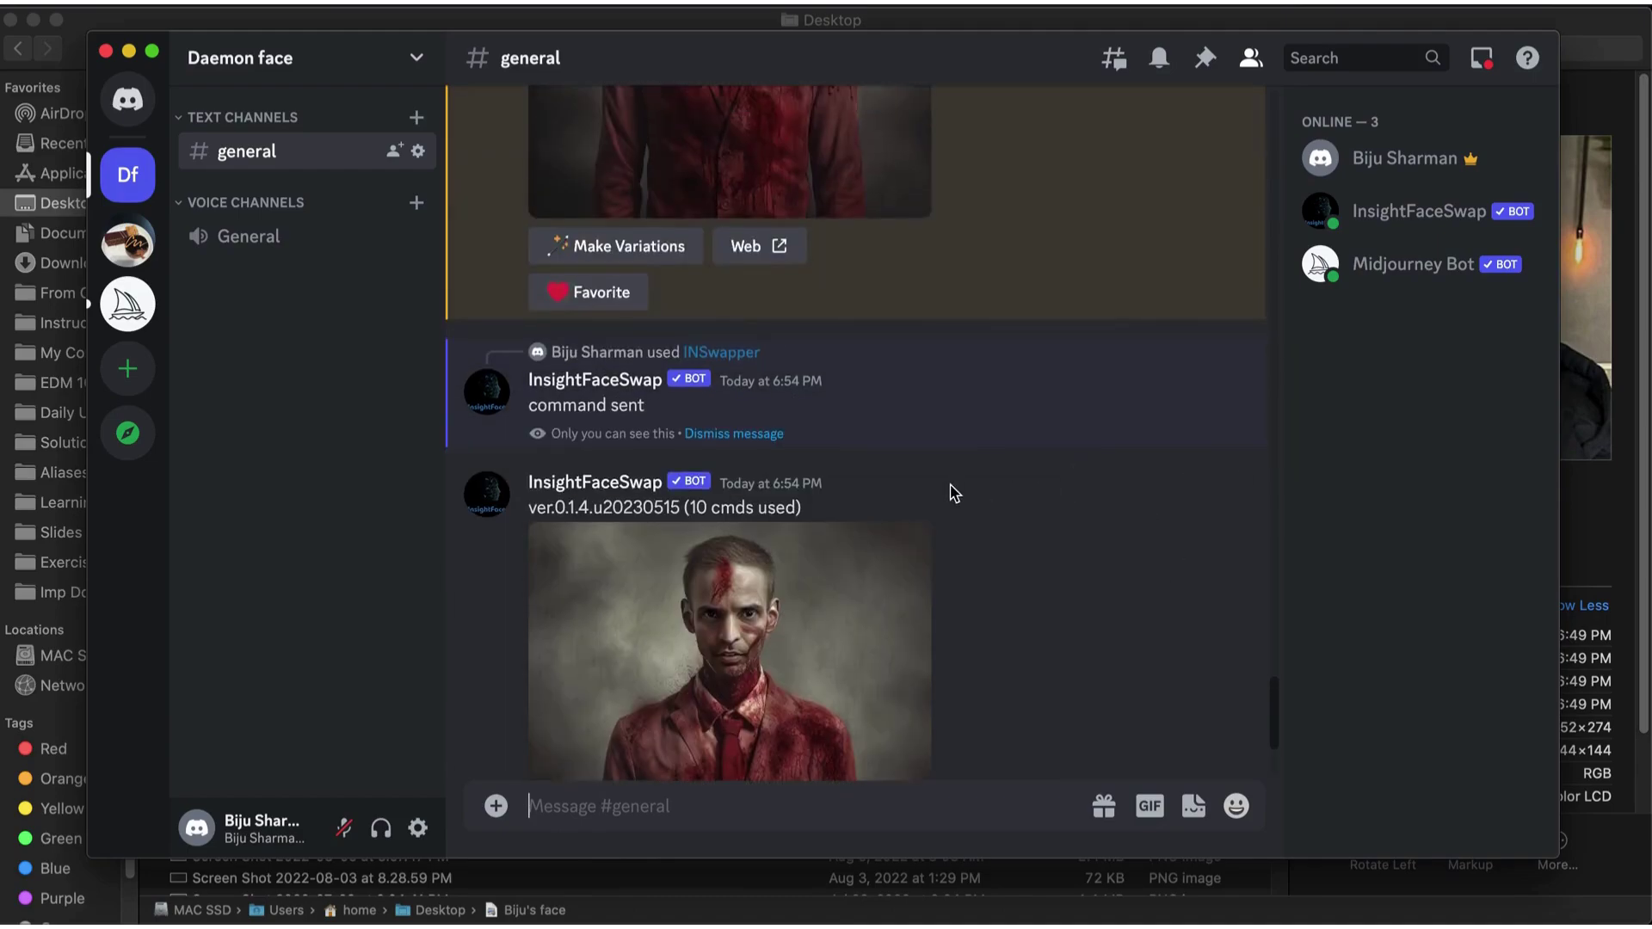
scroll(958, 495, up, 3)
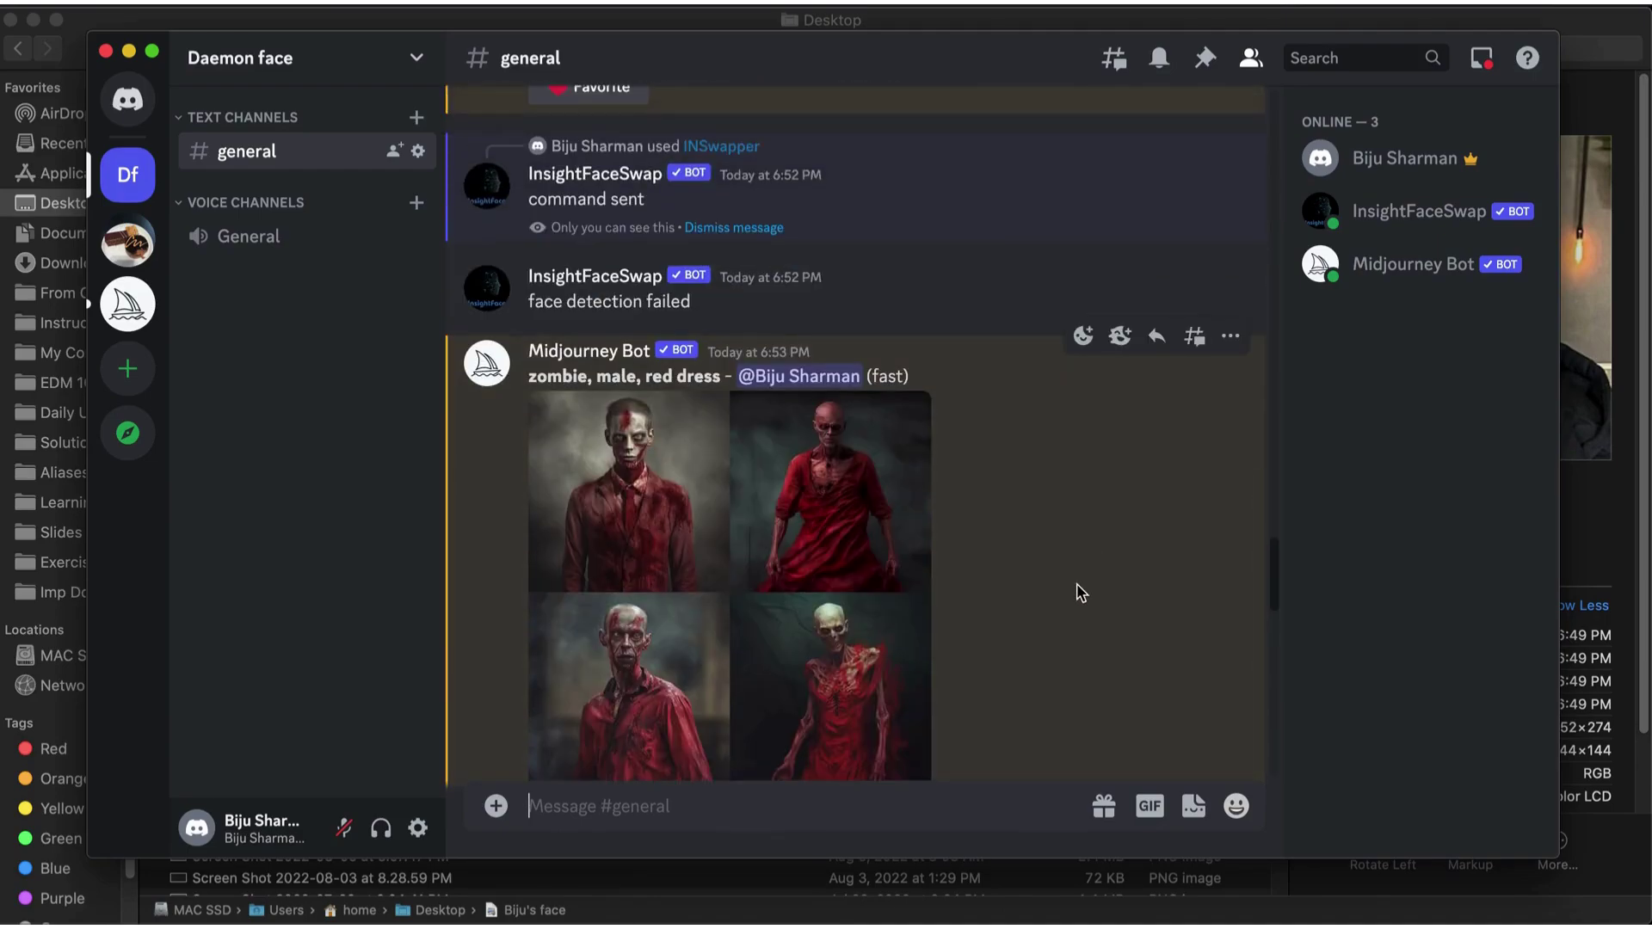
scroll(1081, 593, down, 15)
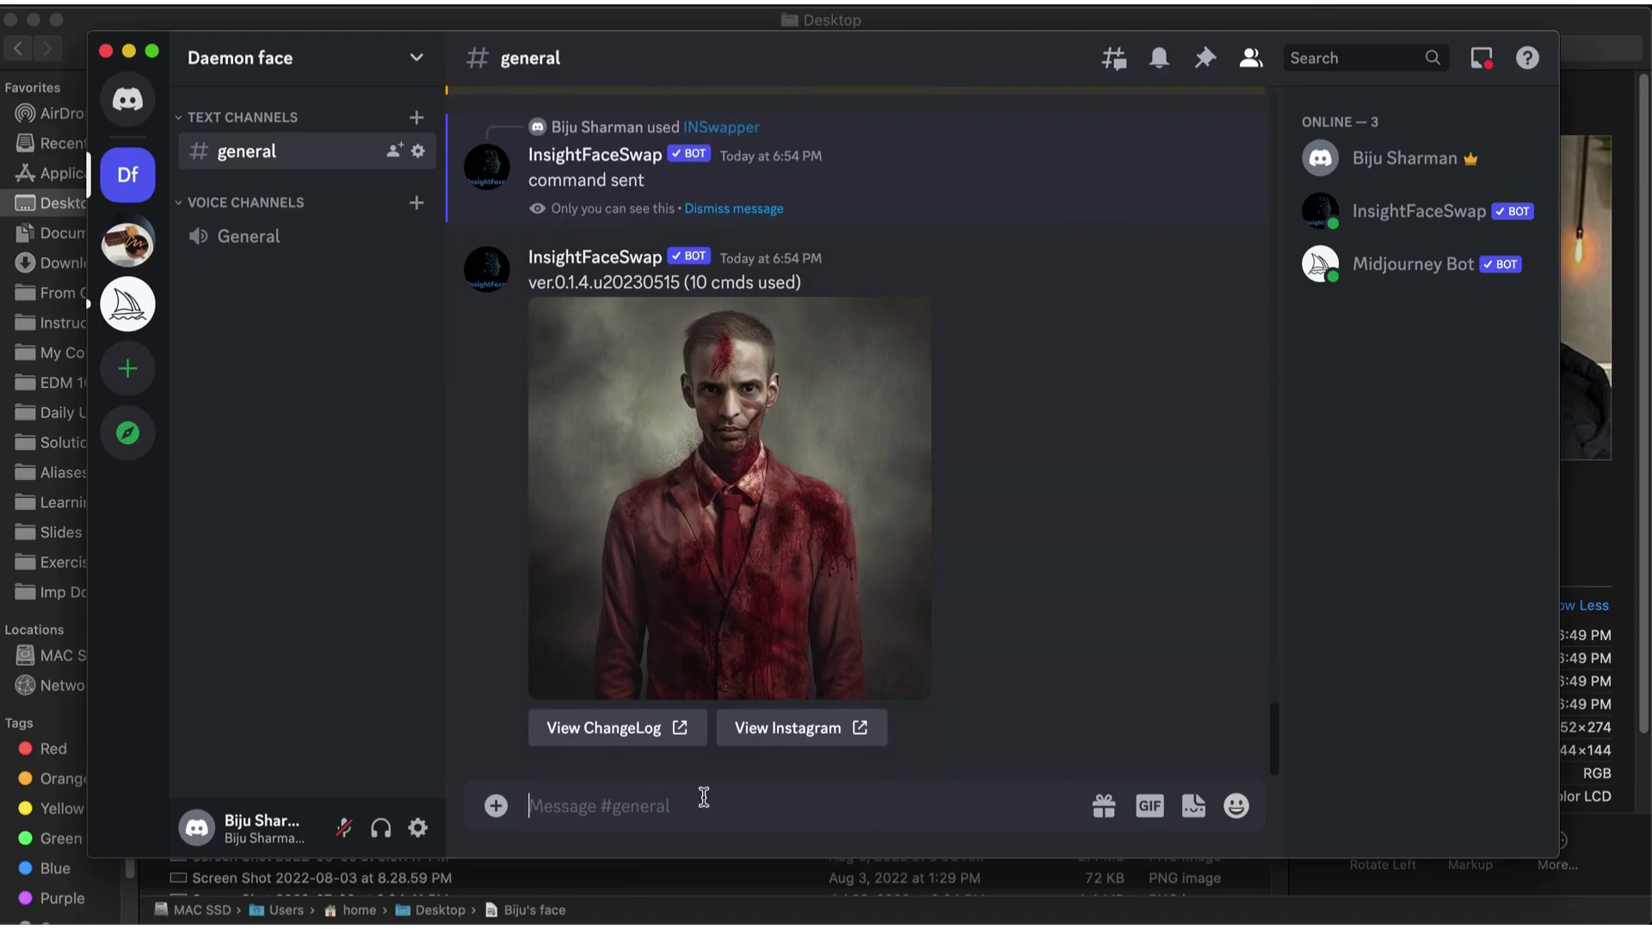
Generate Midjourney images with the /imagine prompt "pope, male".
click(544, 824)
text(/imagine)
key(Return)
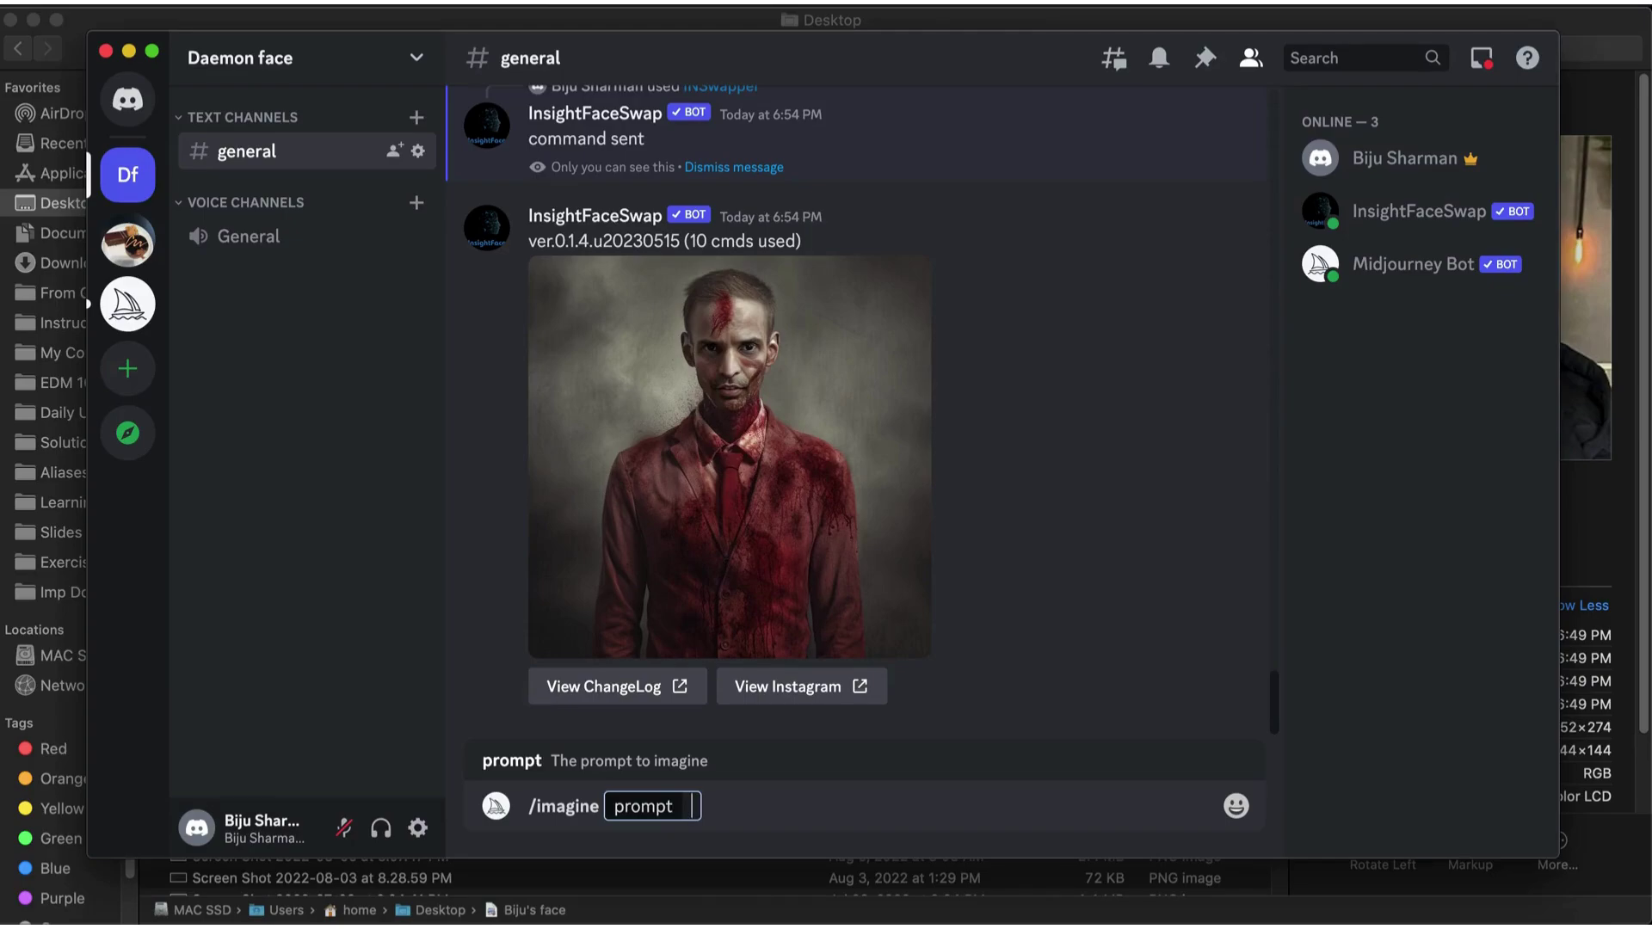
text(pope, )
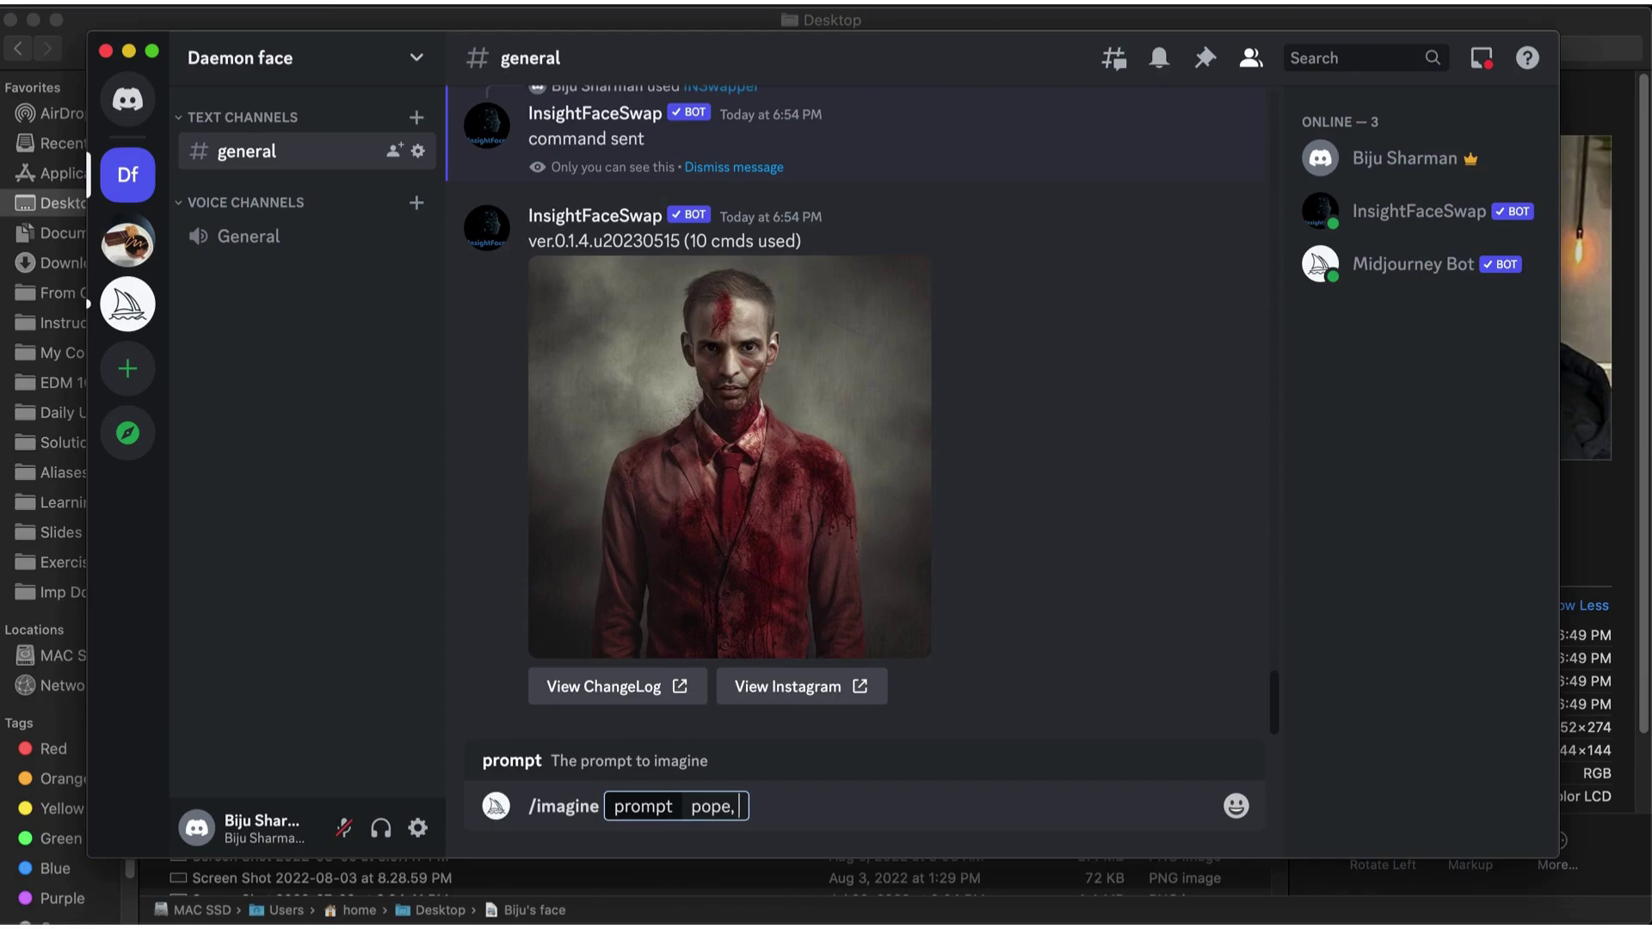
text(male,)
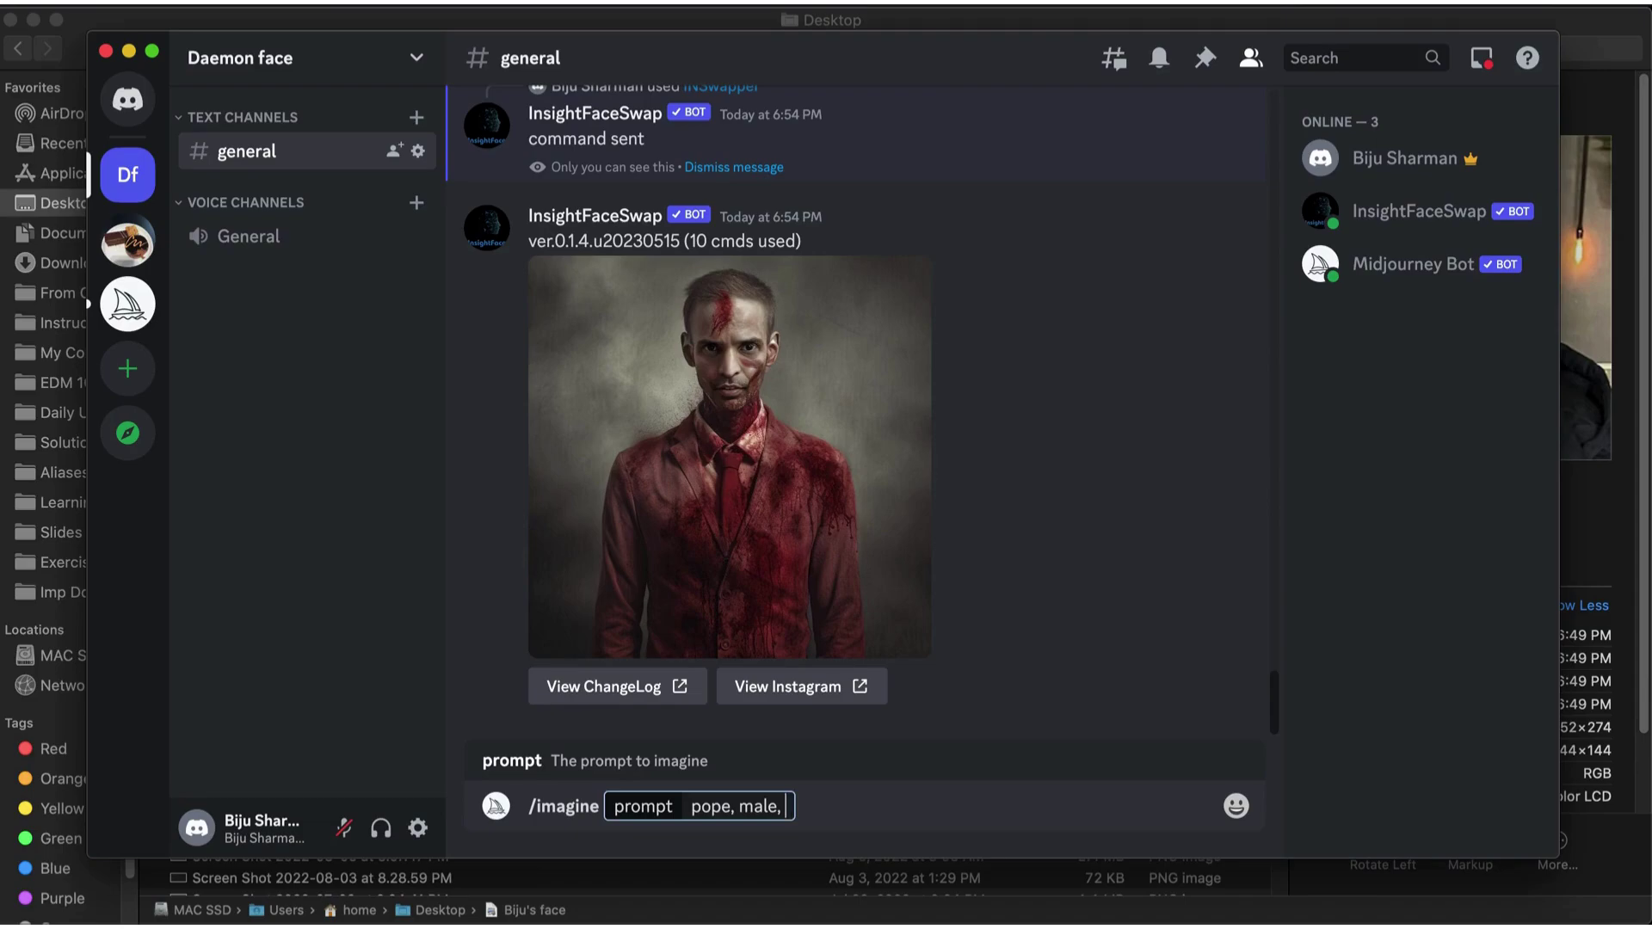
key(BackSpace)
key(BackSpace)
key(Return)
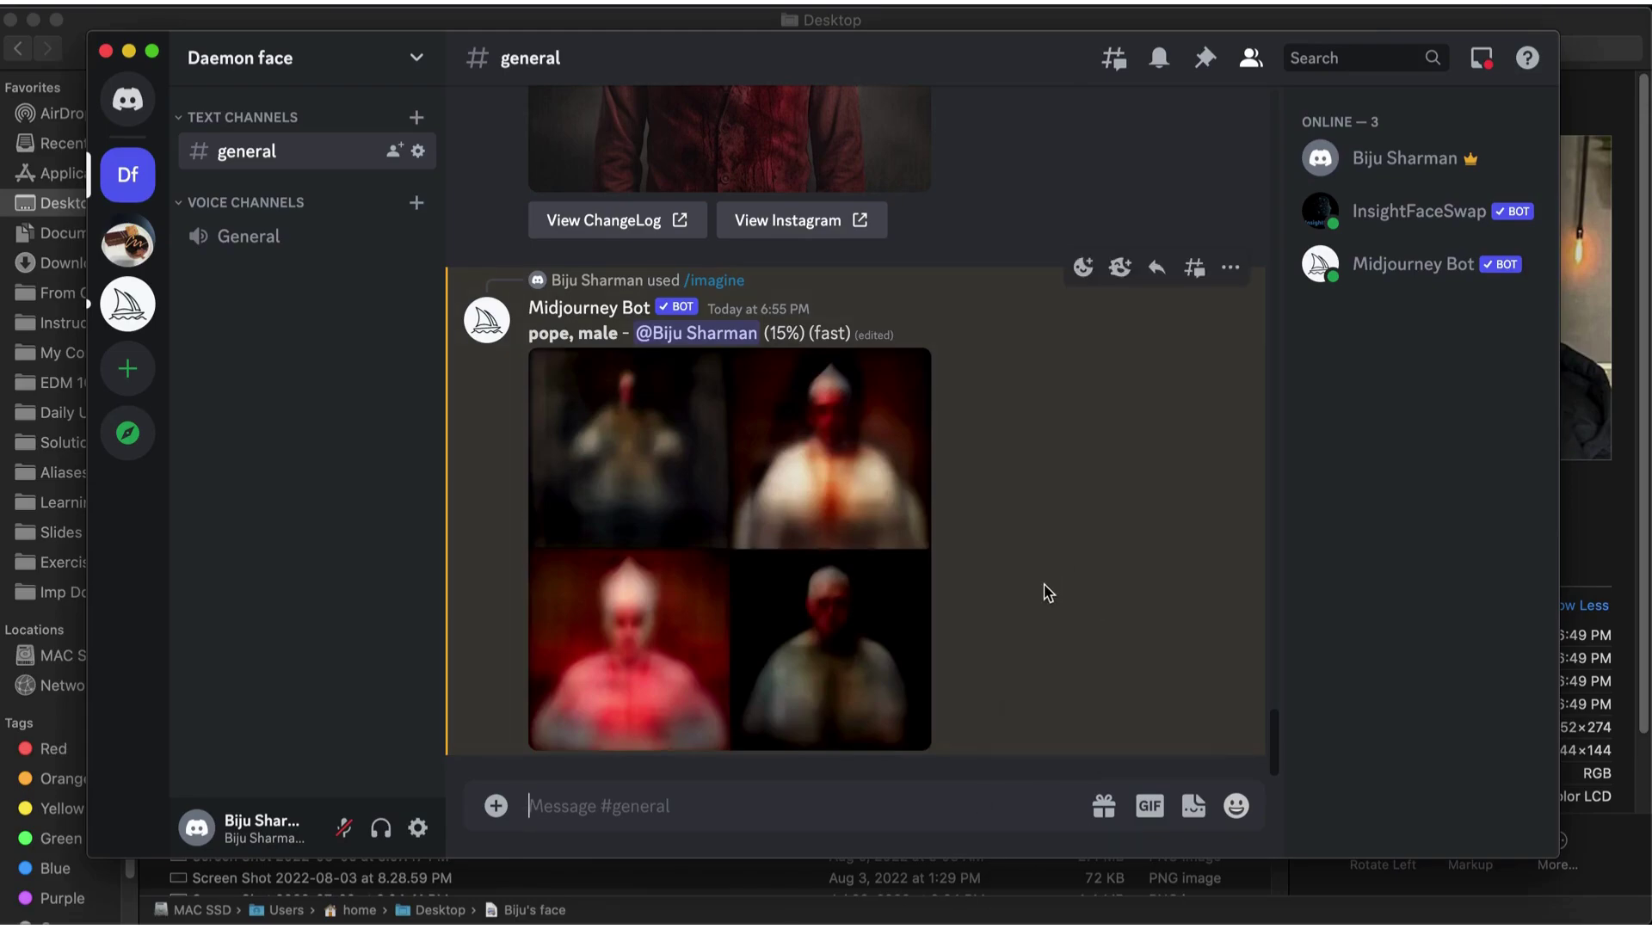
Review the face-swapped zombie against its original again and check the progress of the pope images.
scroll(1038, 585, up, 5)
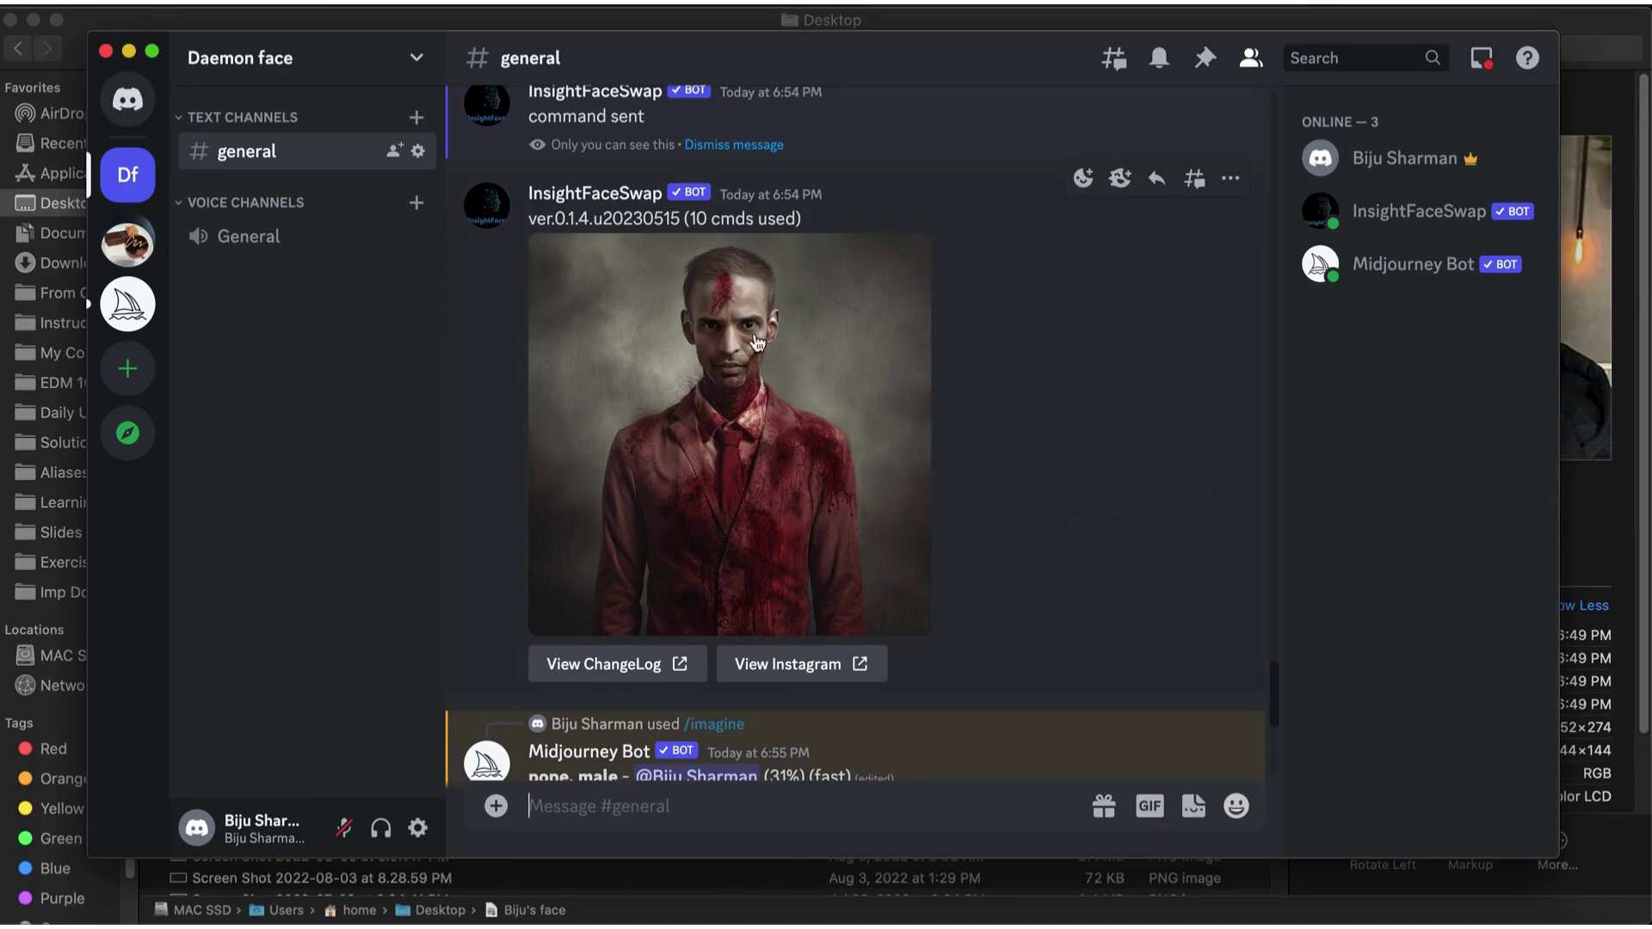
scroll(1022, 558, down, 5)
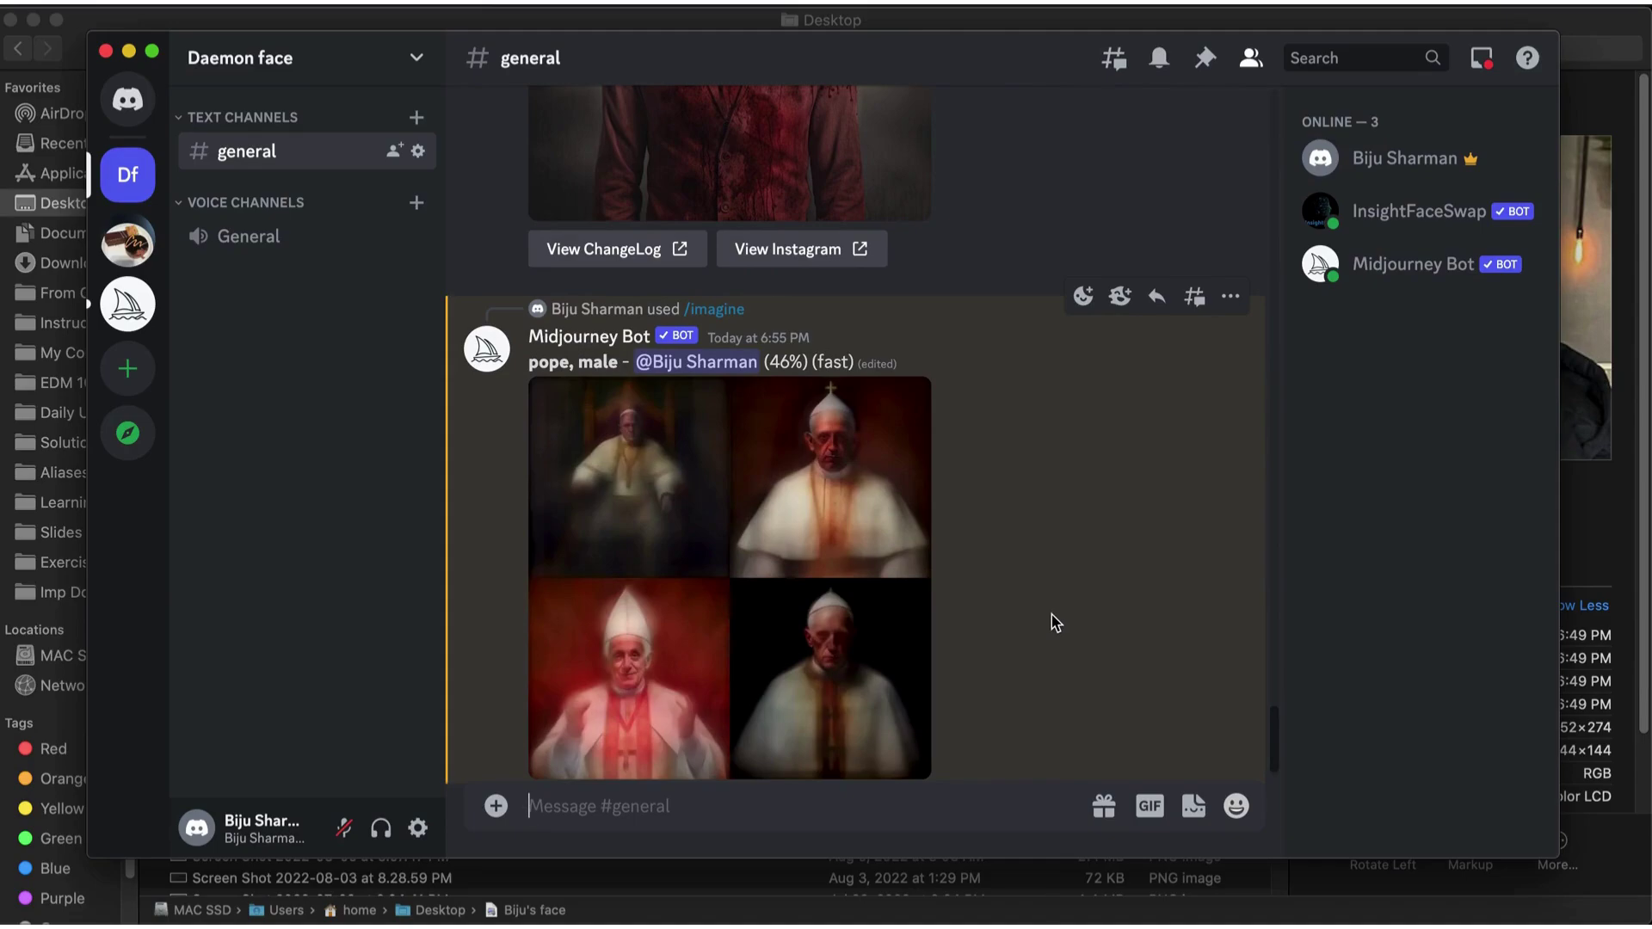
scroll(1055, 623, up, 6)
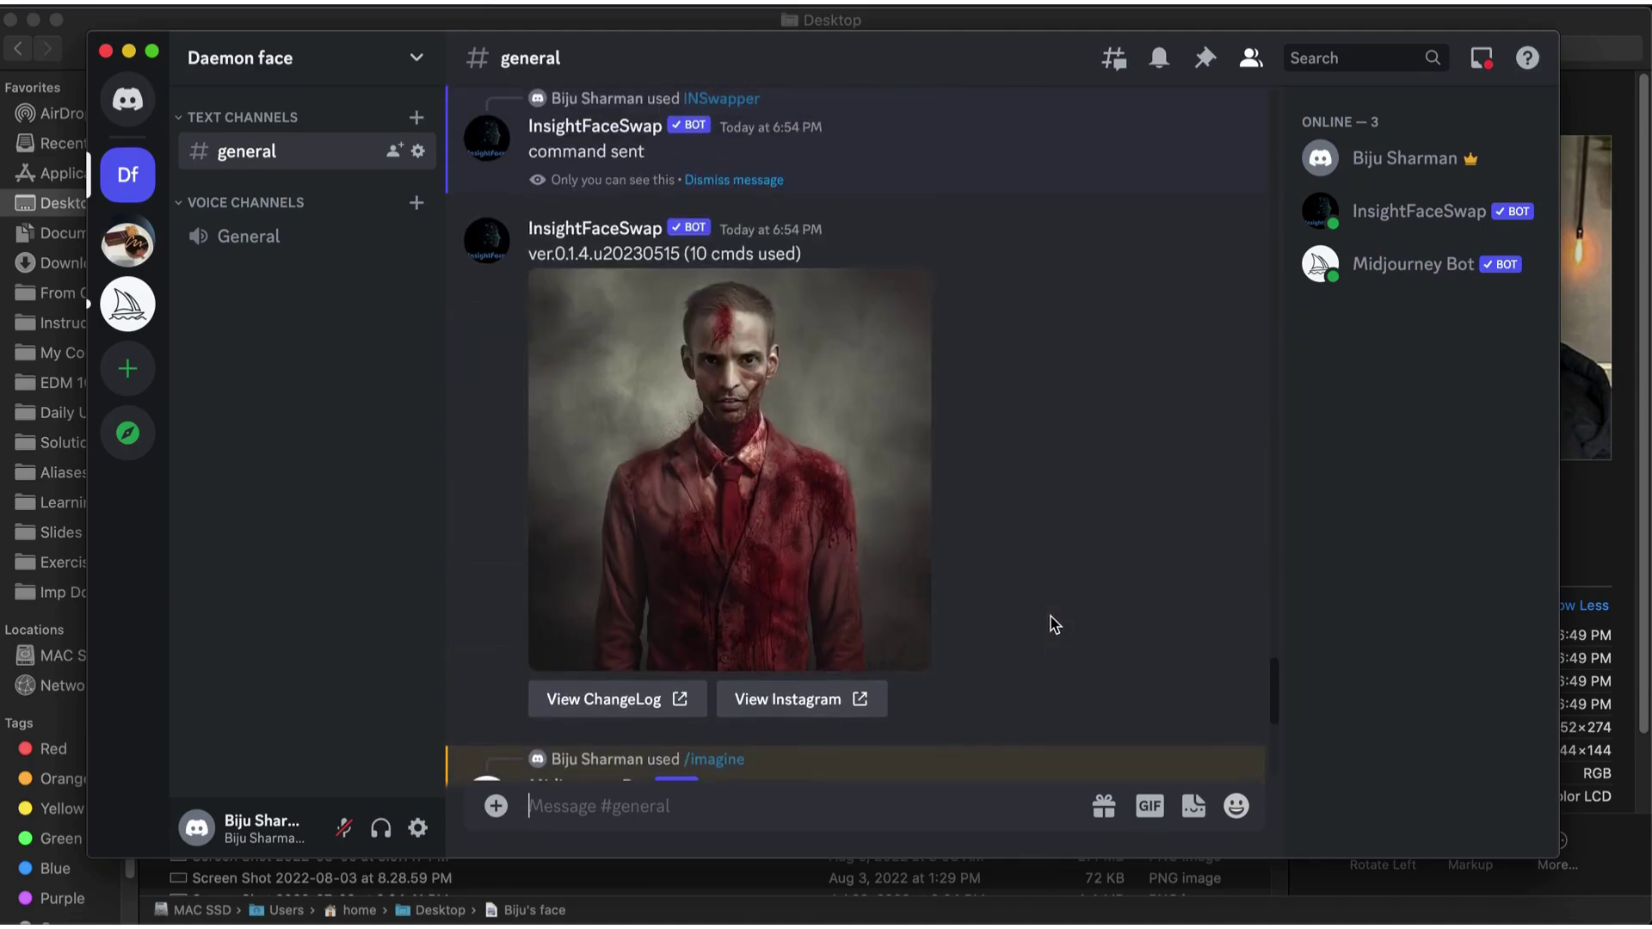
scroll(1055, 623, up, 1)
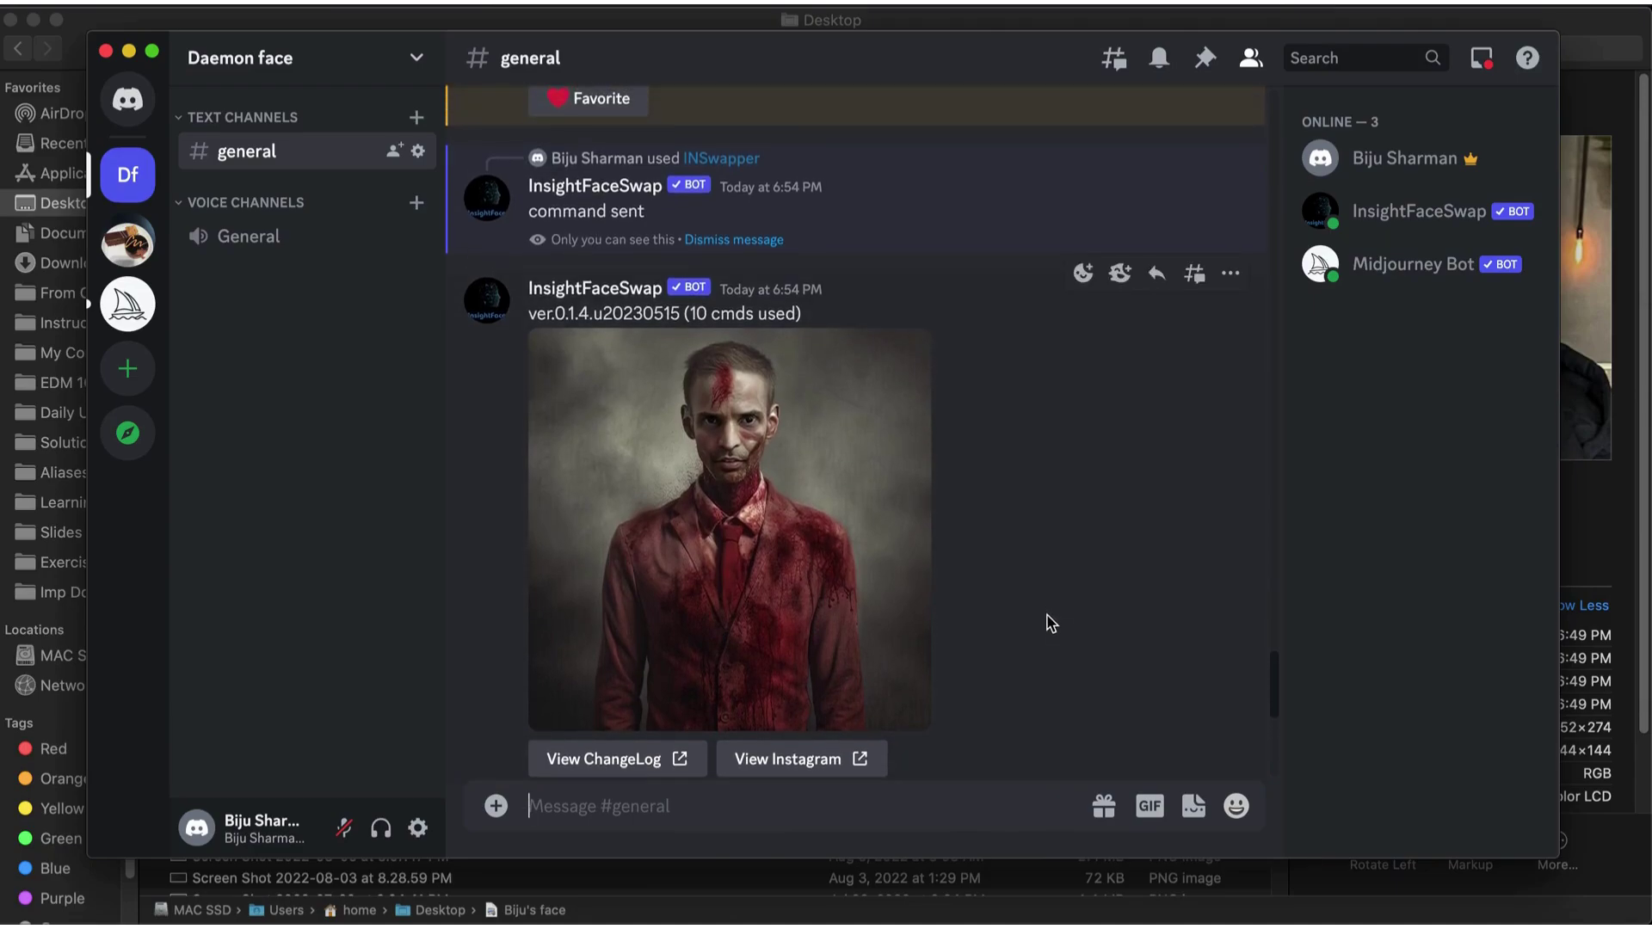
scroll(1035, 547, up, 3)
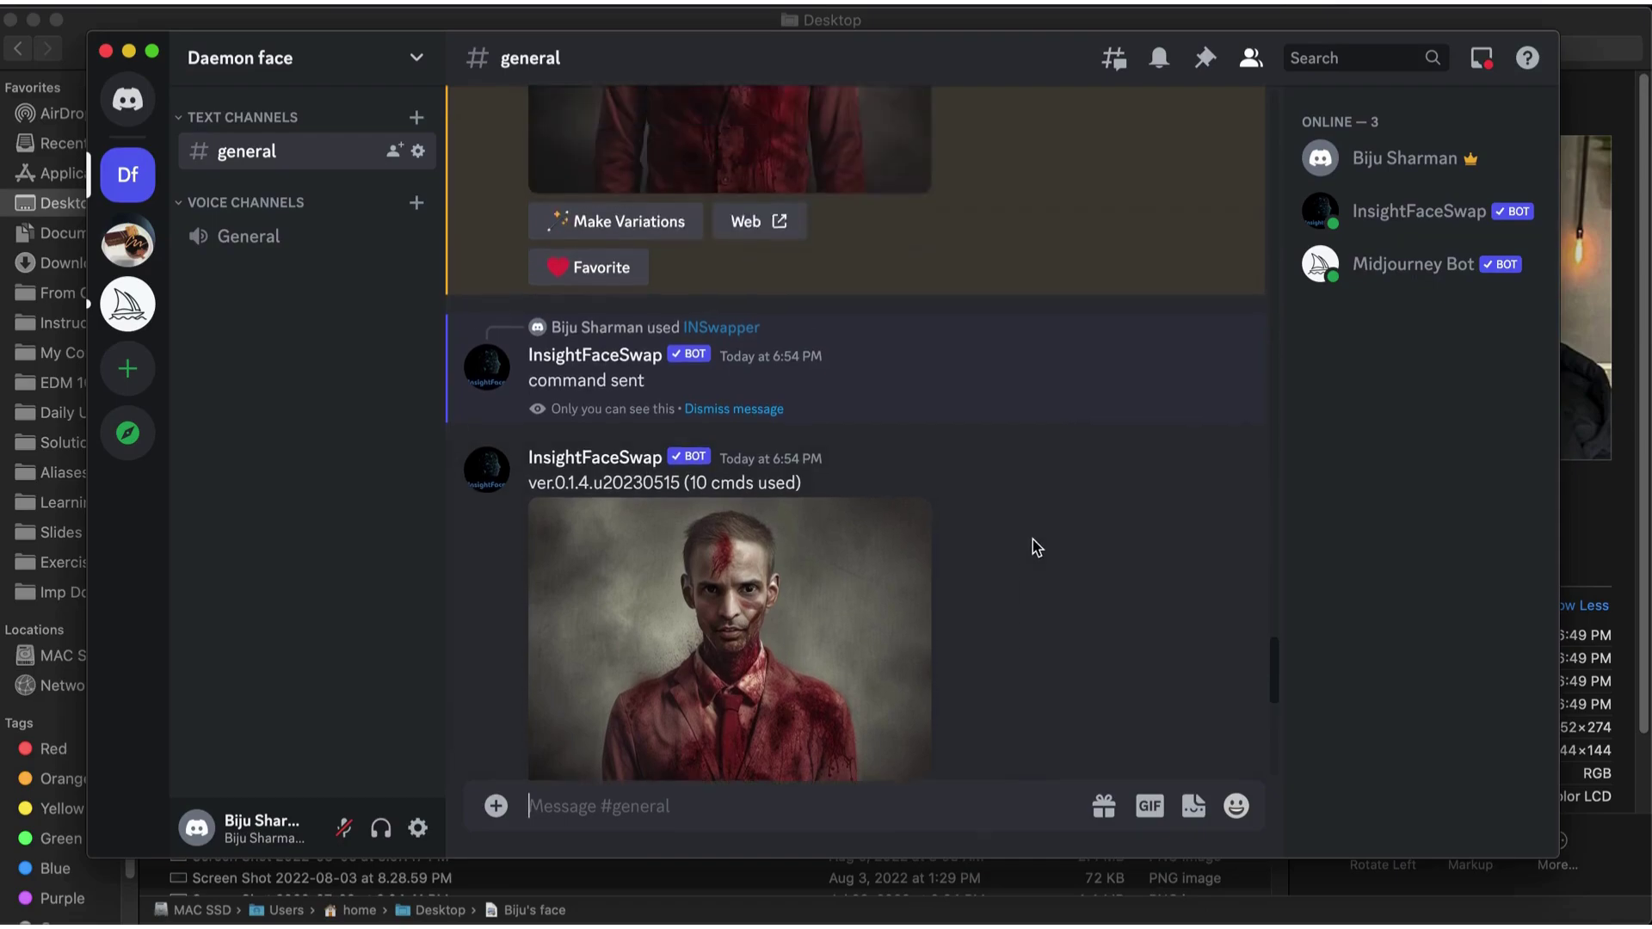
scroll(1036, 548, up, 10)
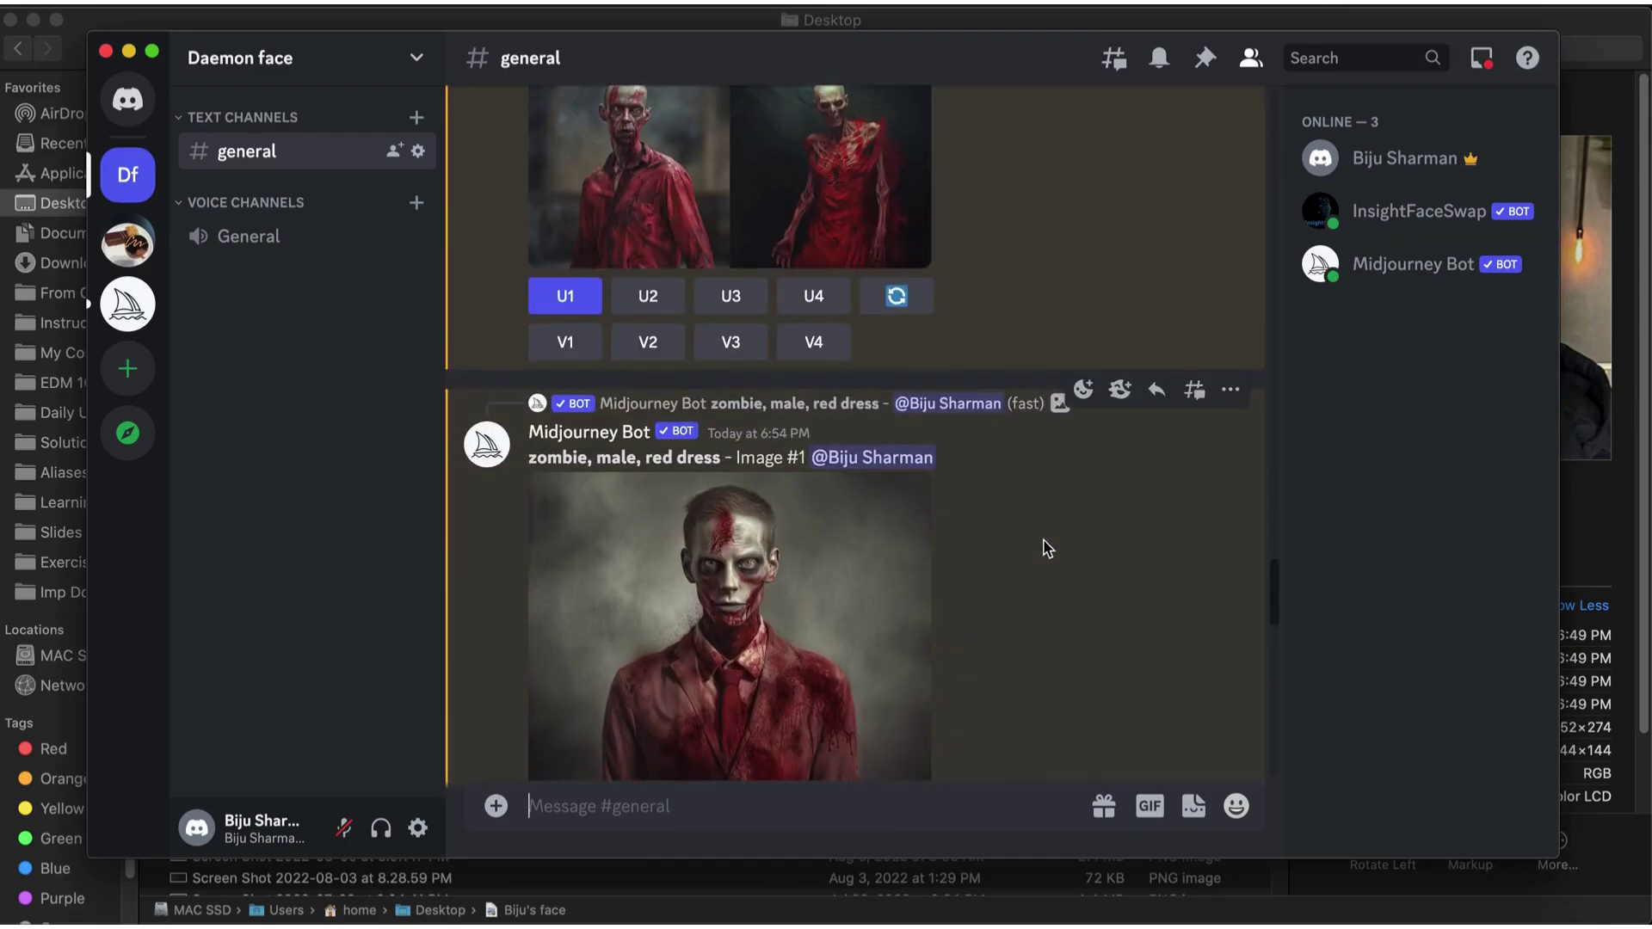
scroll(1047, 548, up, 3)
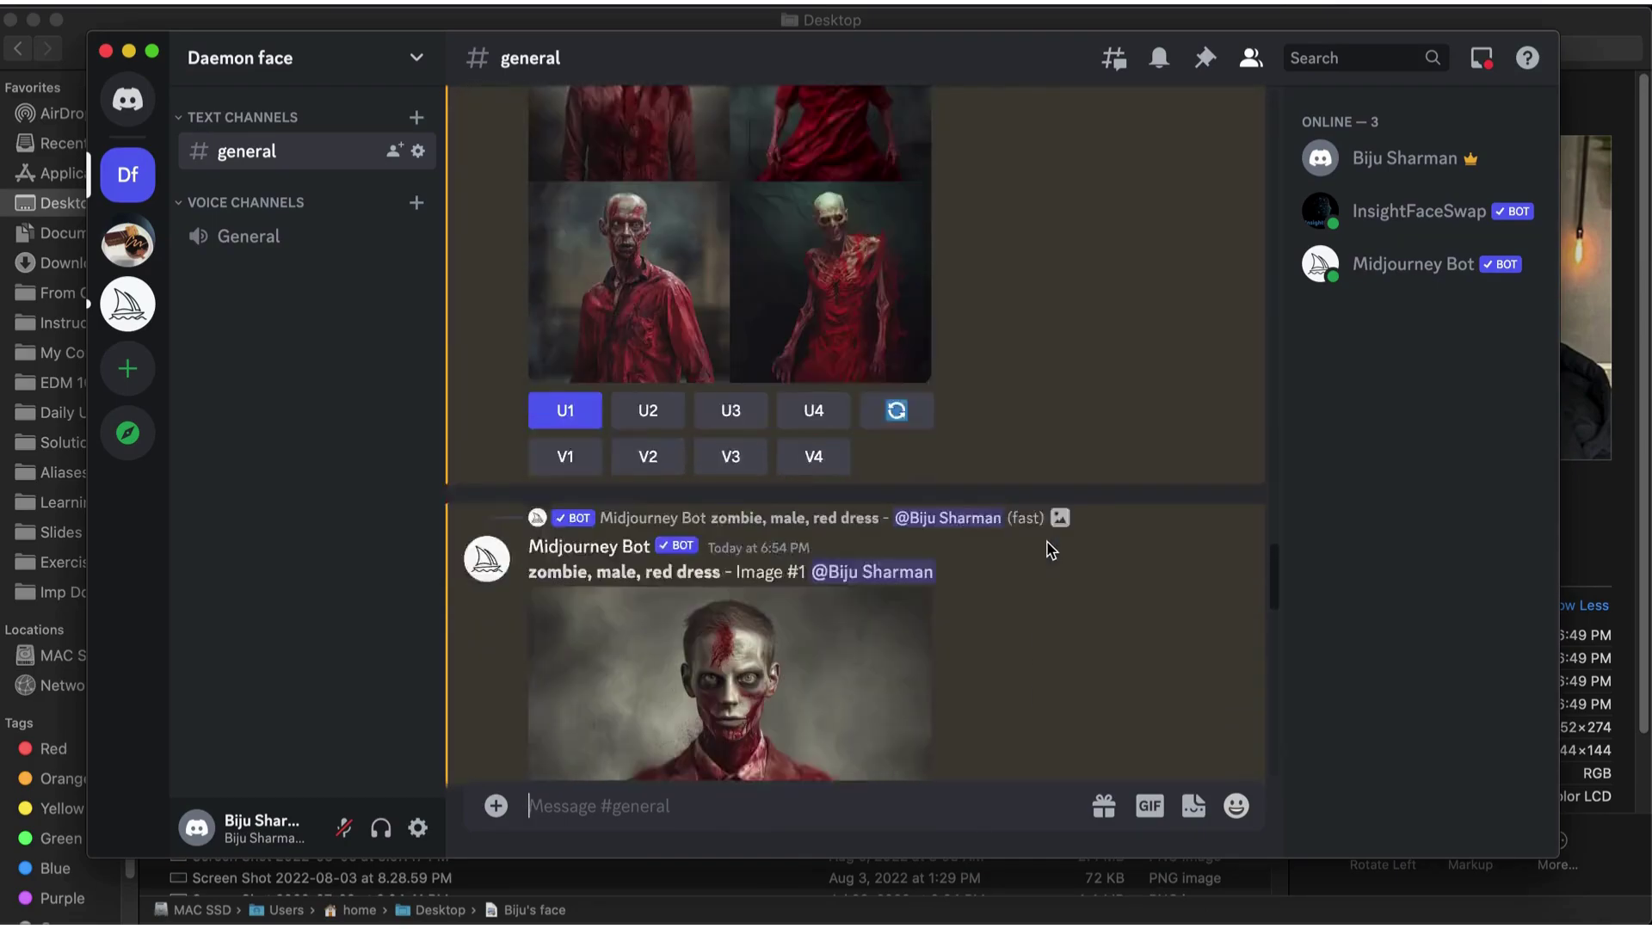
scroll(1050, 551, down, 10)
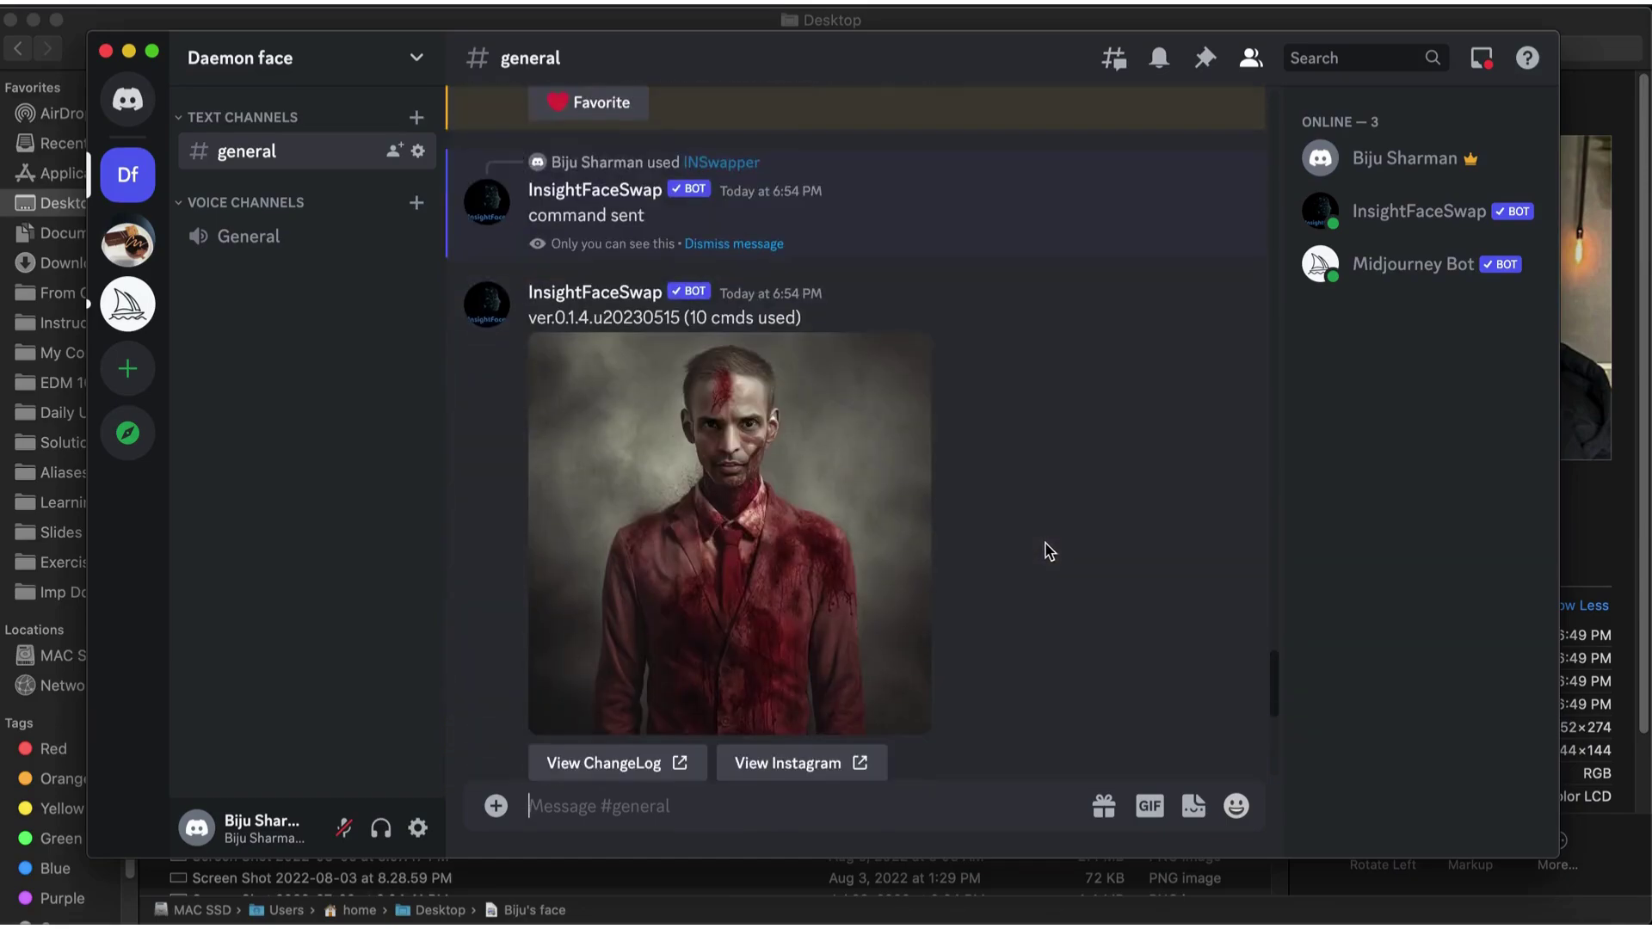
scroll(1050, 550, down, 5)
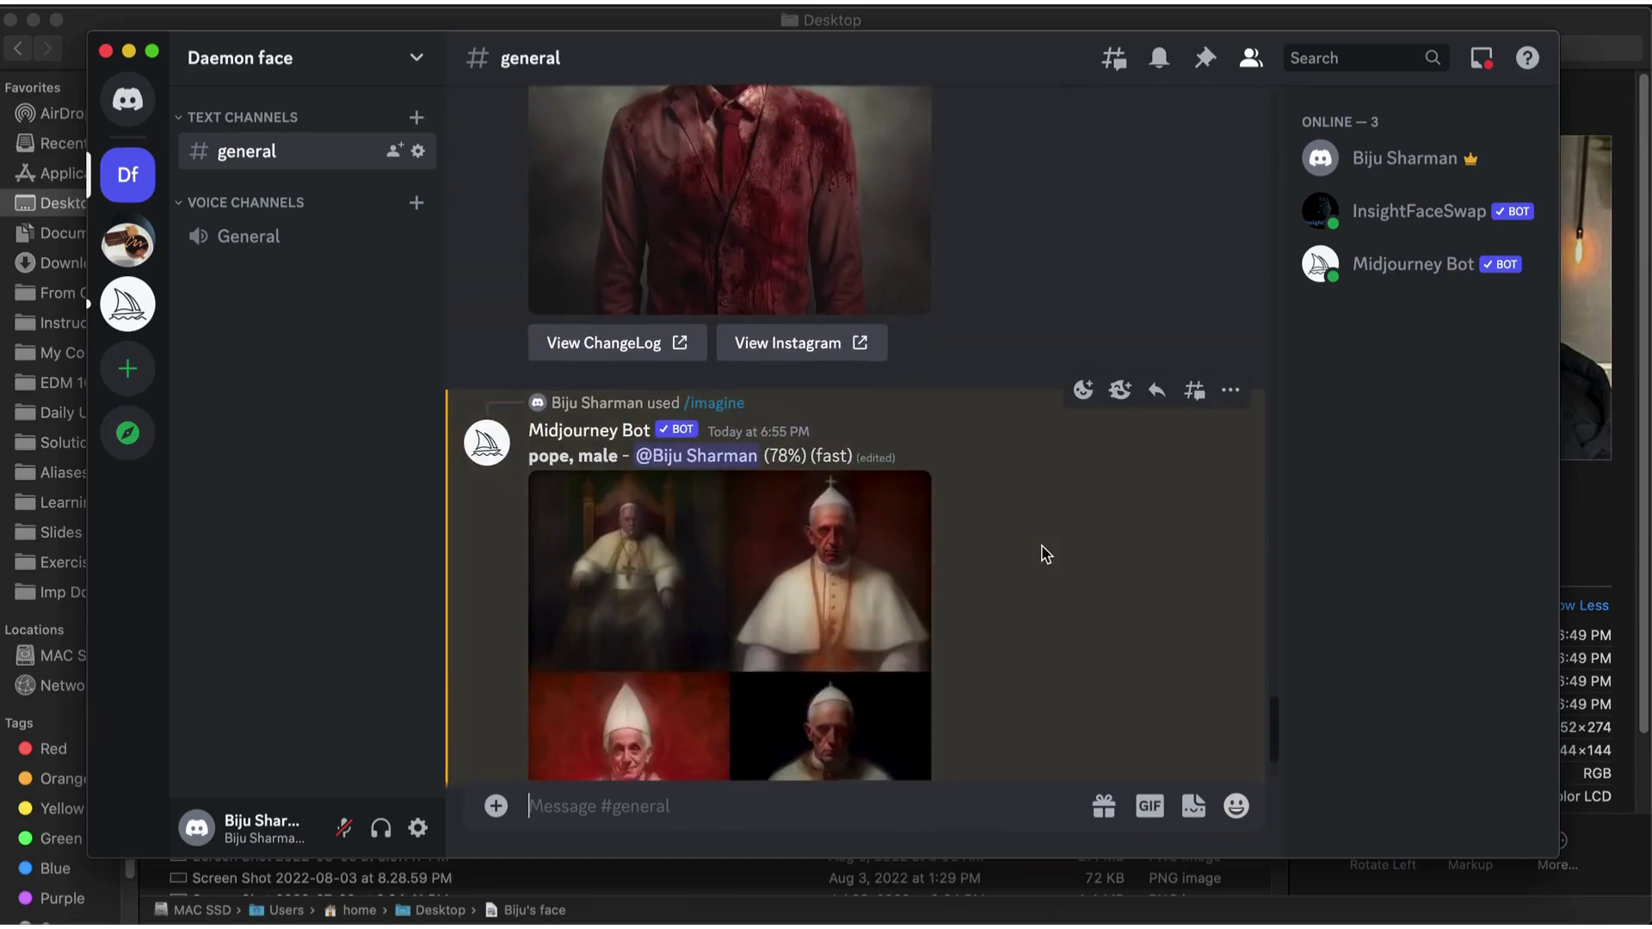
Upscale the third image of the pope grid and run the INSwapper app on the upscaled image to swap in the saved face.
scroll(1045, 553, down, 2)
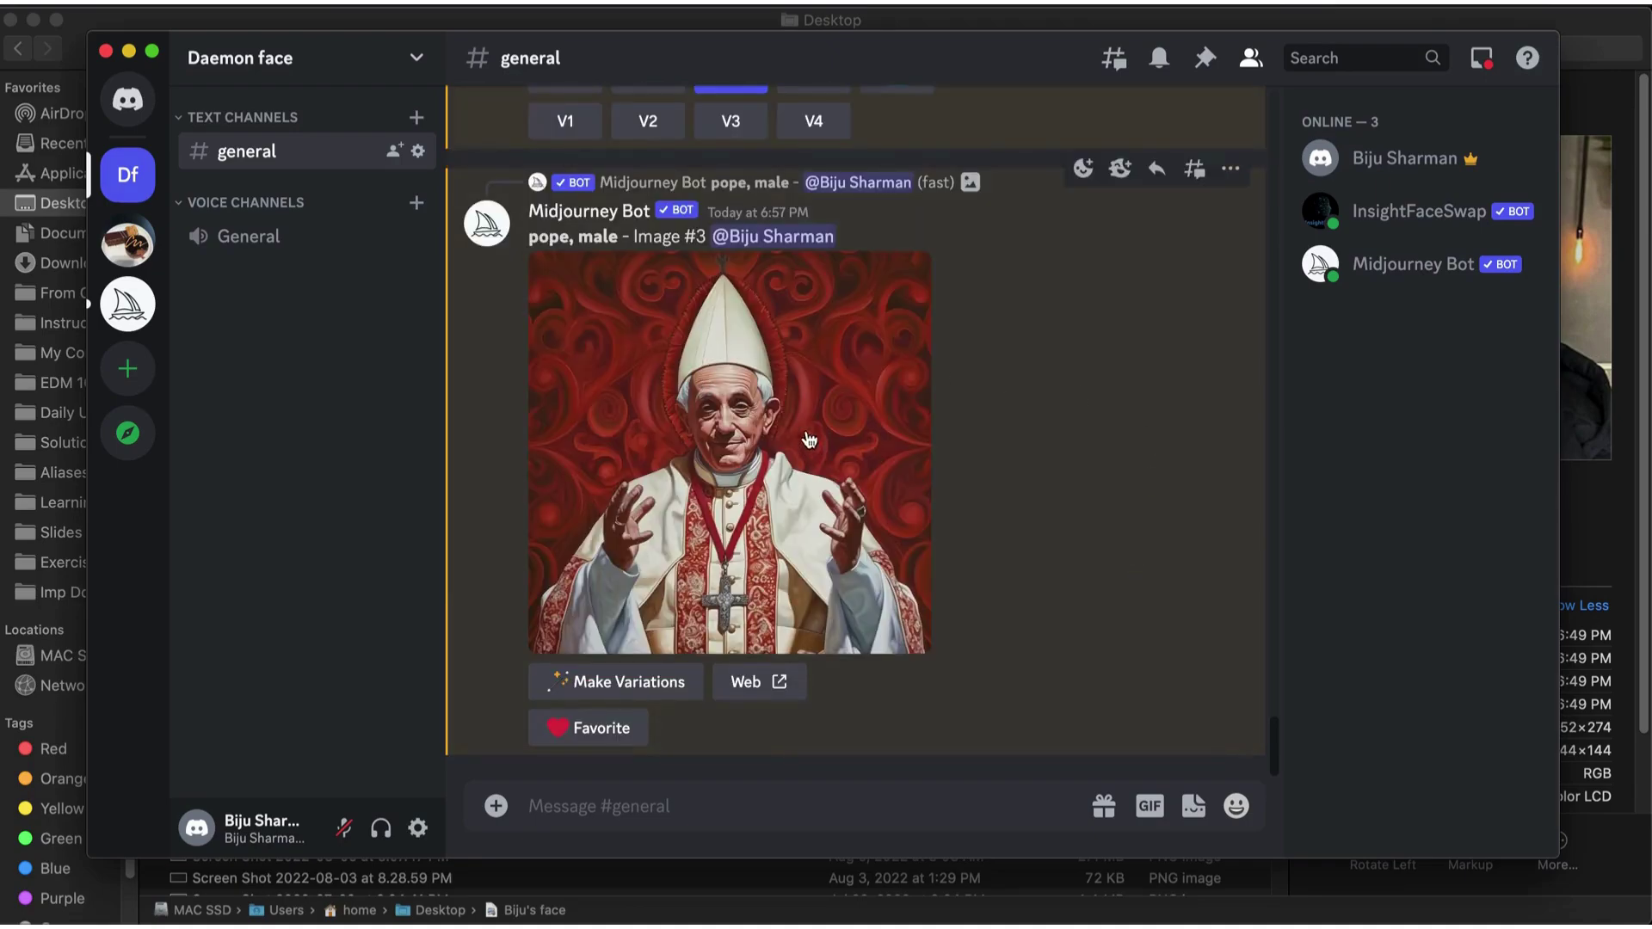
right_click(728, 411)
mouse_move(848, 449)
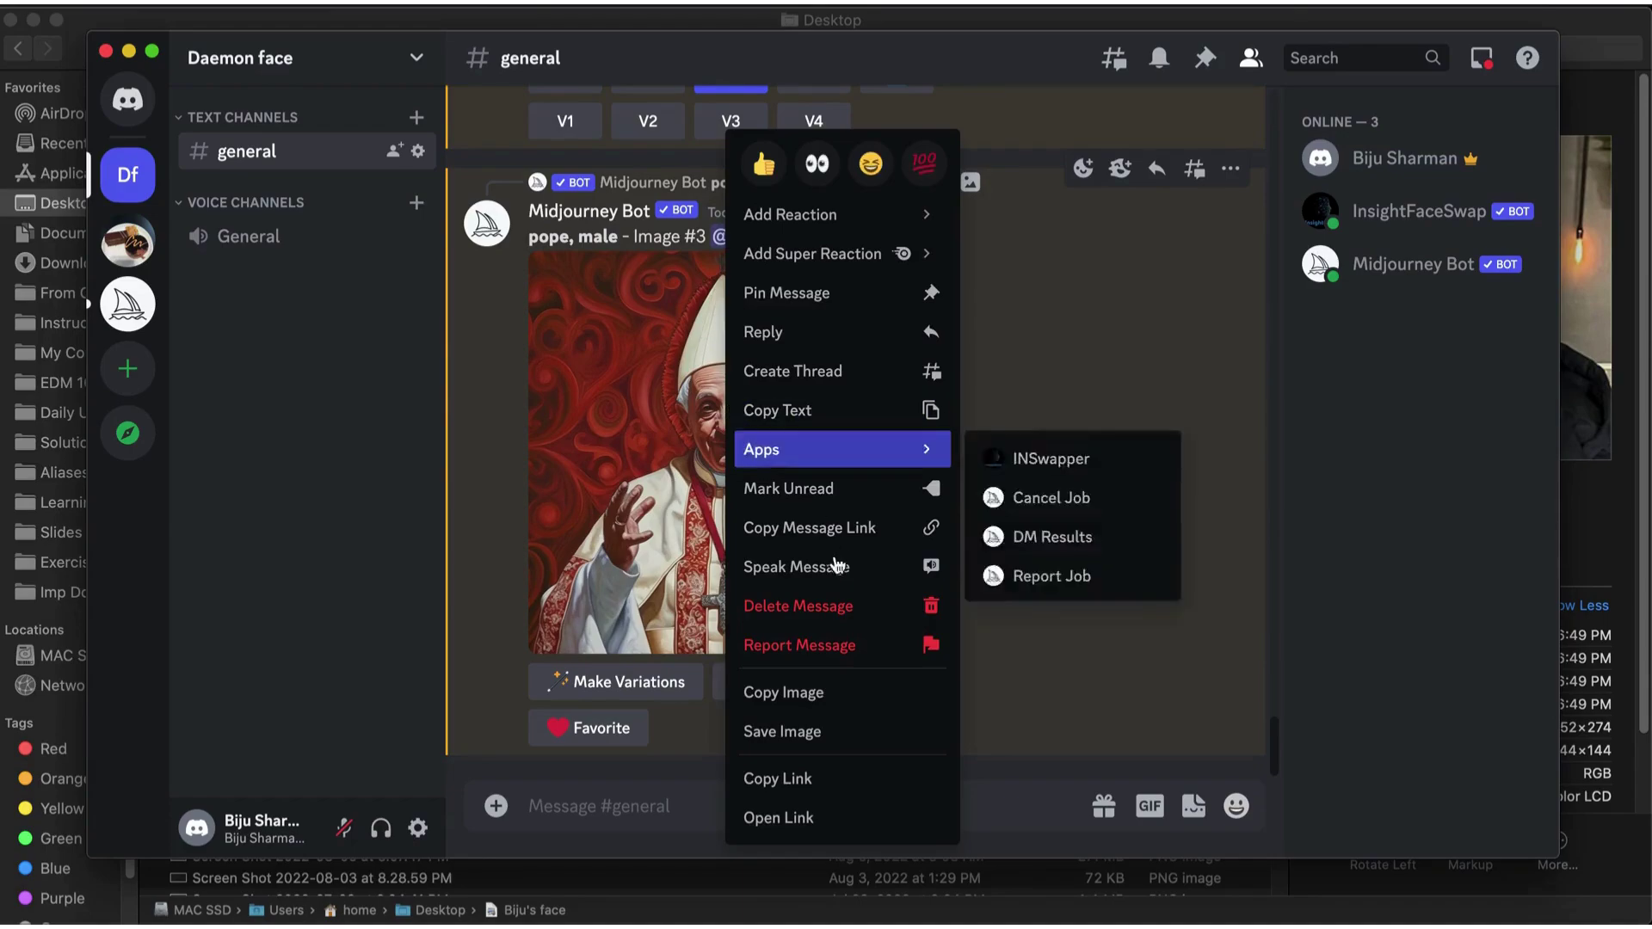
click(1053, 464)
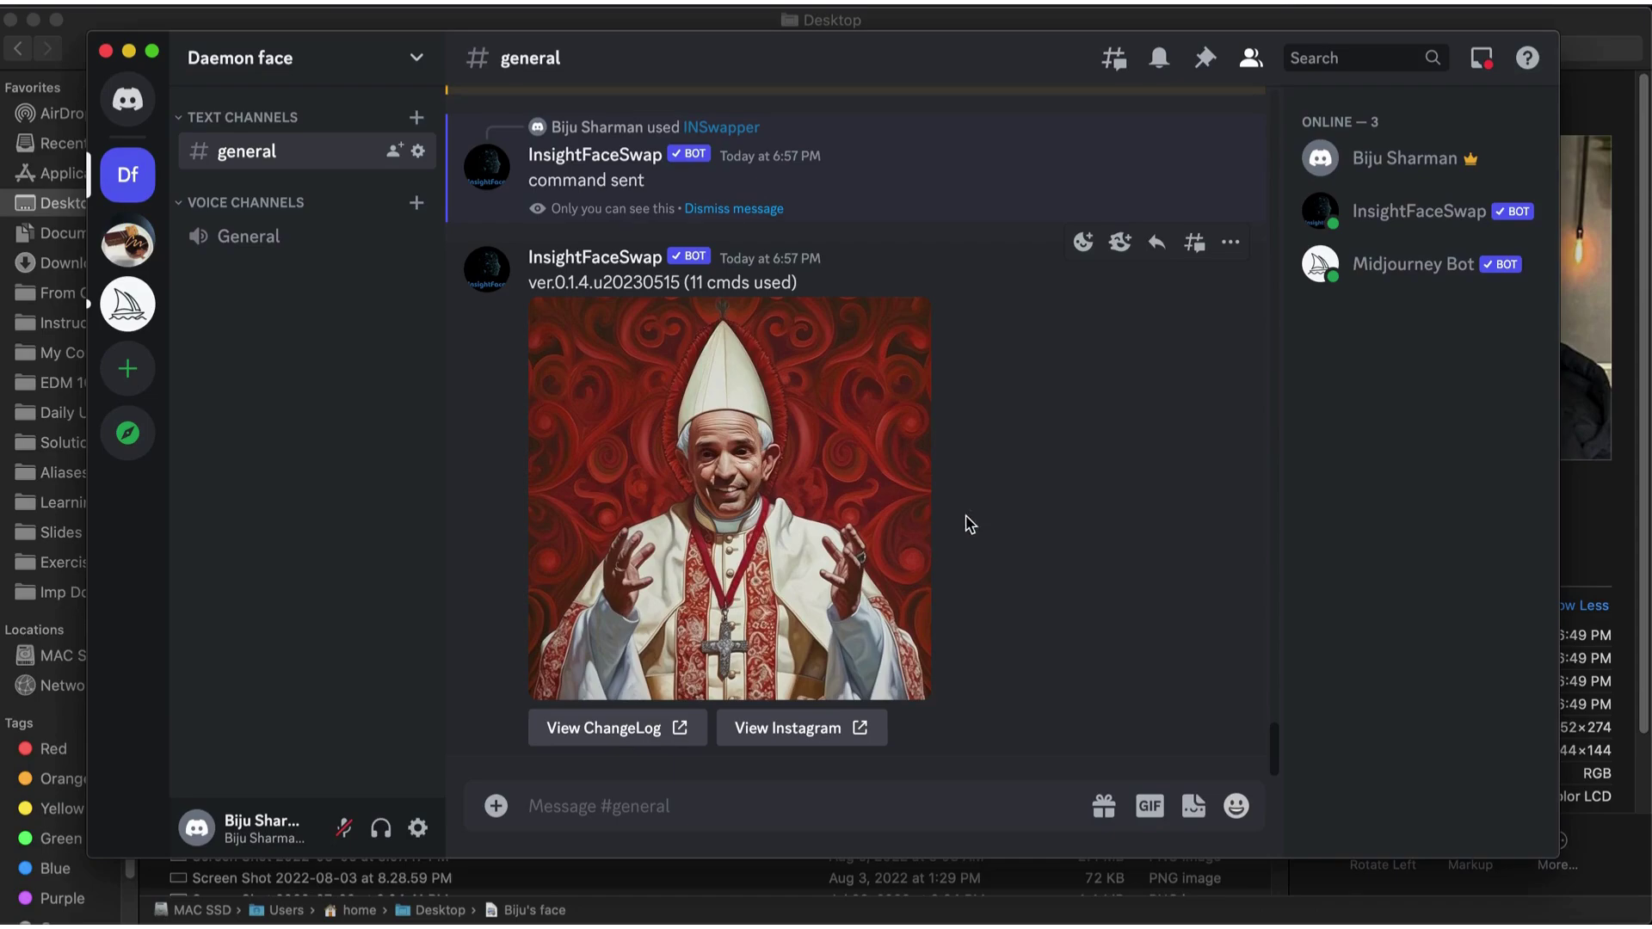
right_click(787, 404)
mouse_move(886, 247)
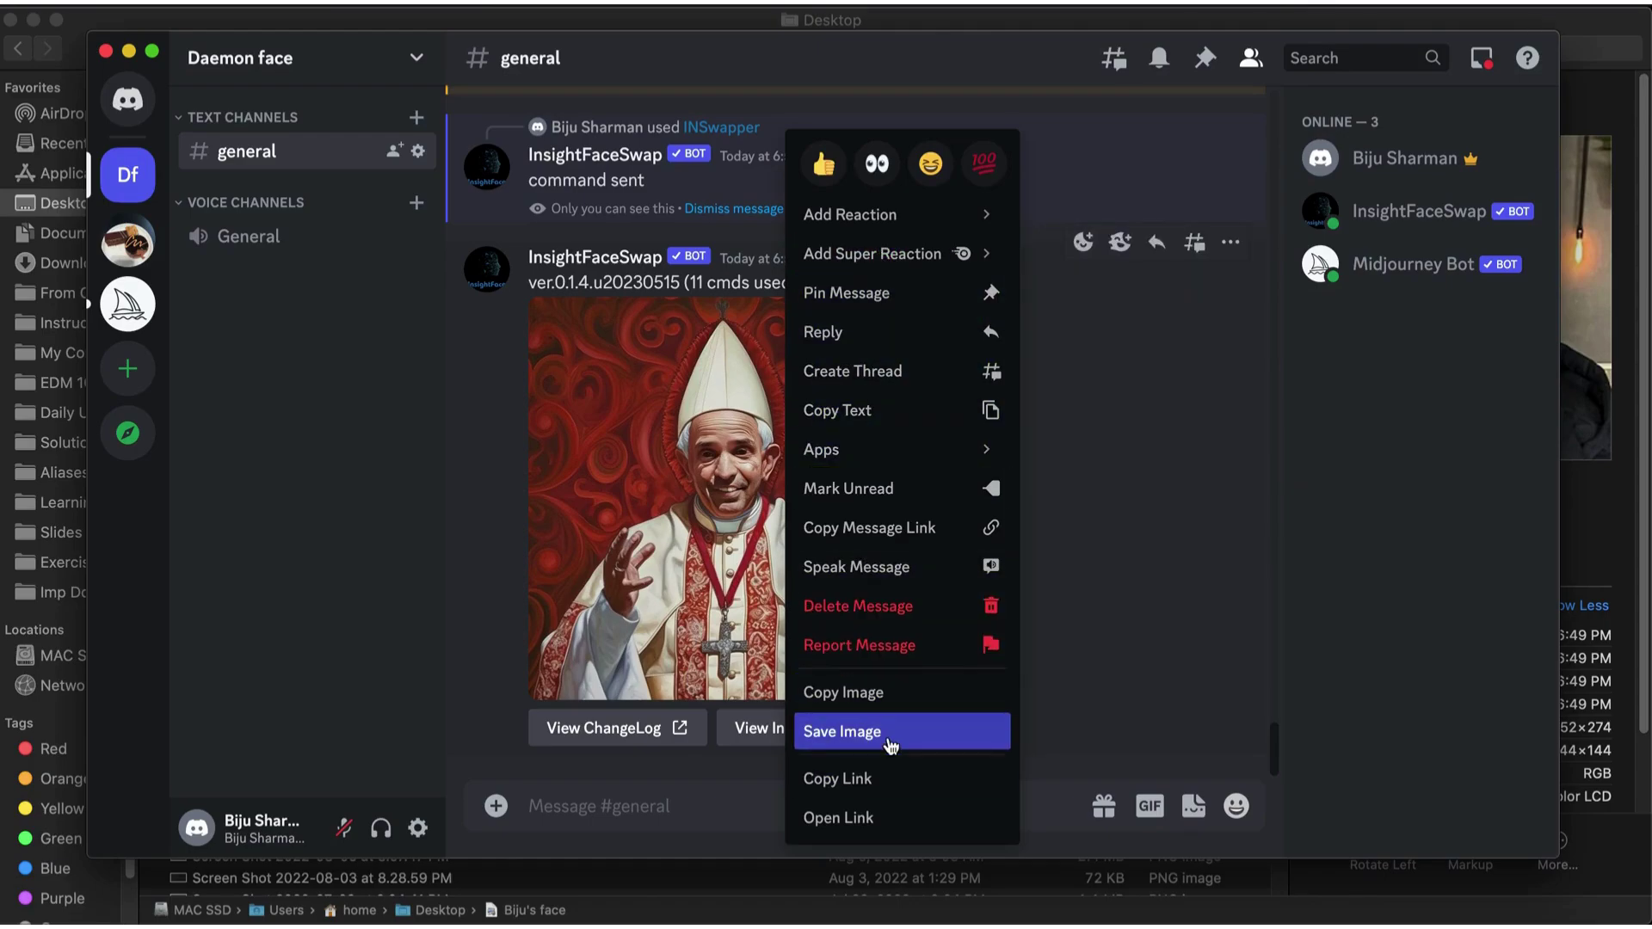
click(1152, 551)
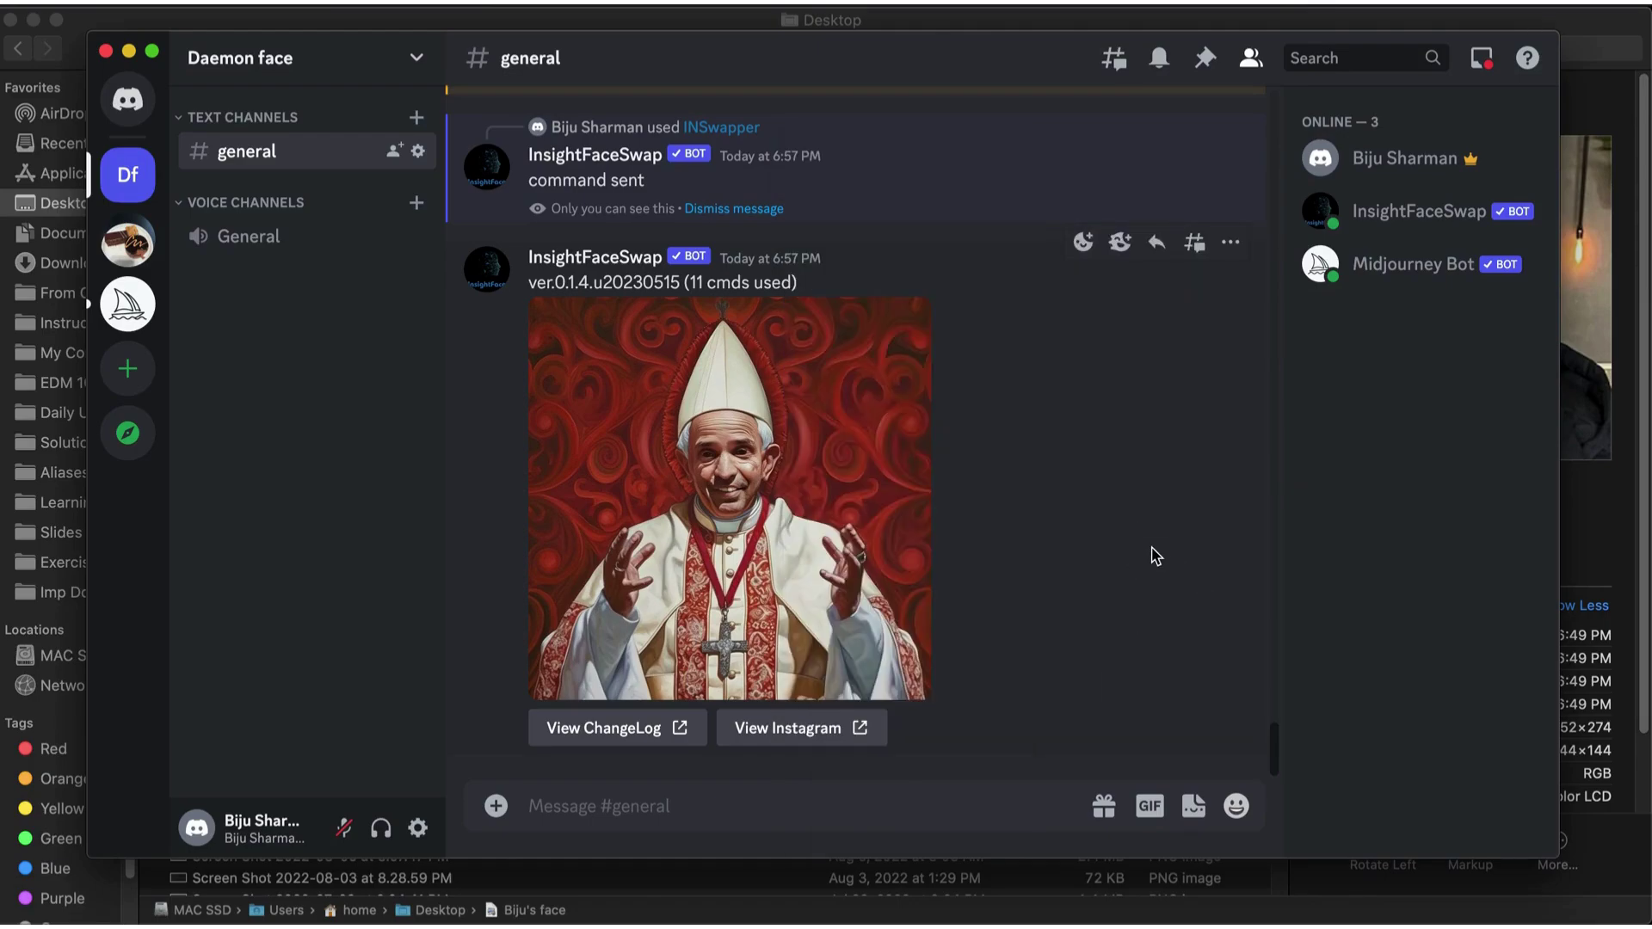
Compare the face-swapped pope image with the upscaled Midjourney original.
scroll(1090, 532, up, 8)
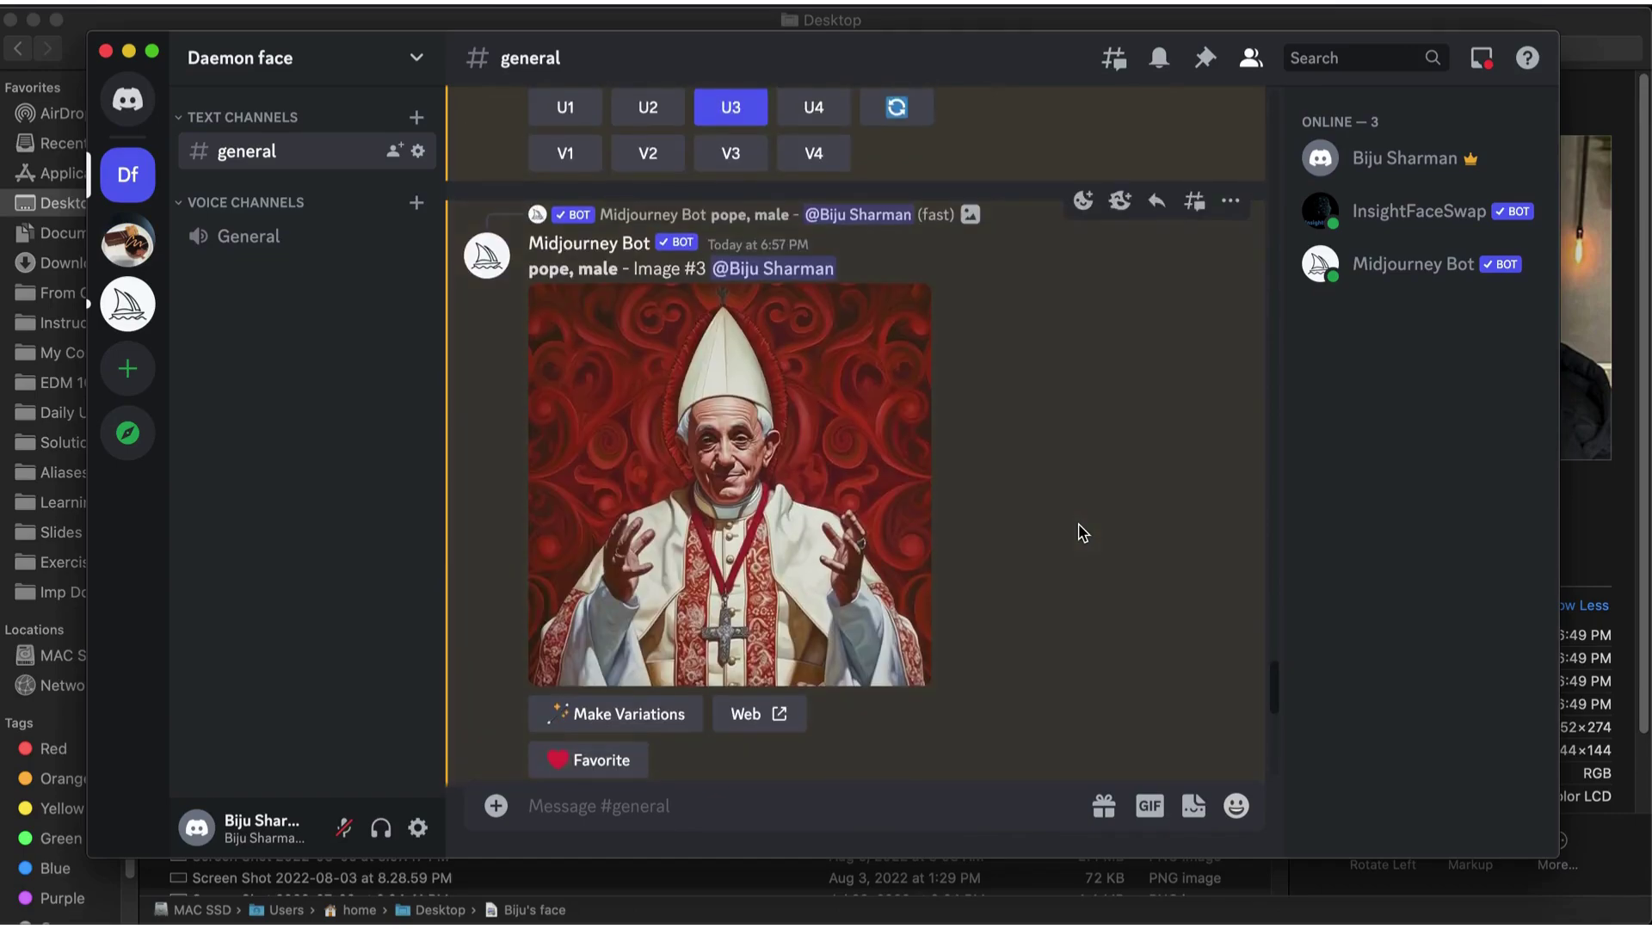
scroll(1084, 533, down, 5)
scroll(1083, 533, down, 3)
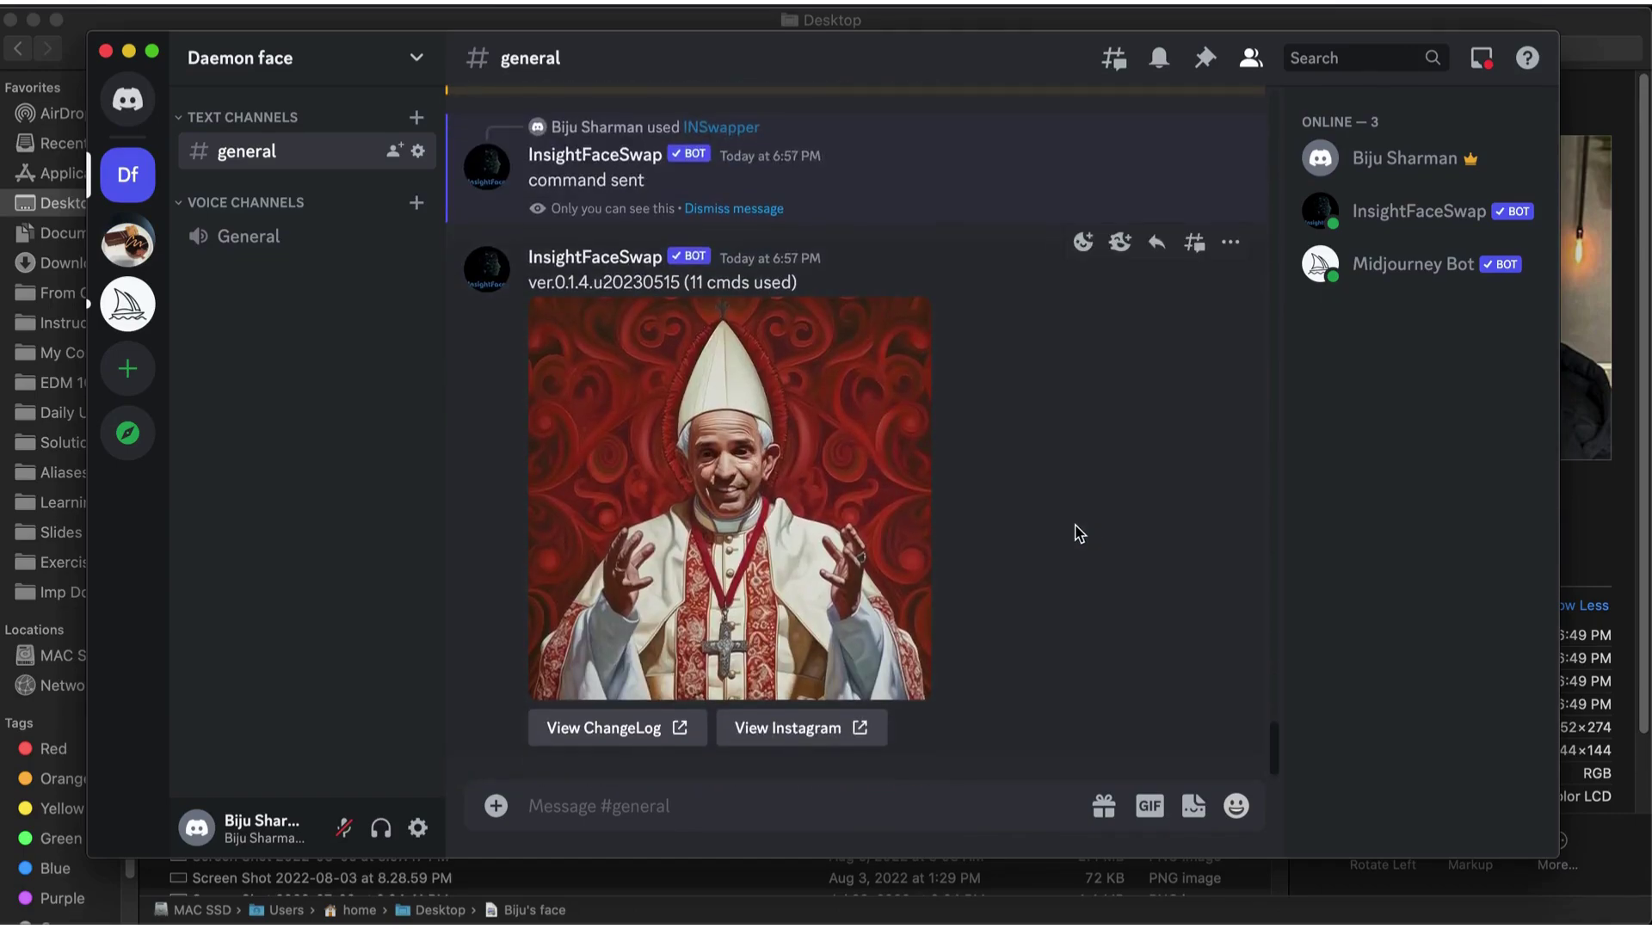